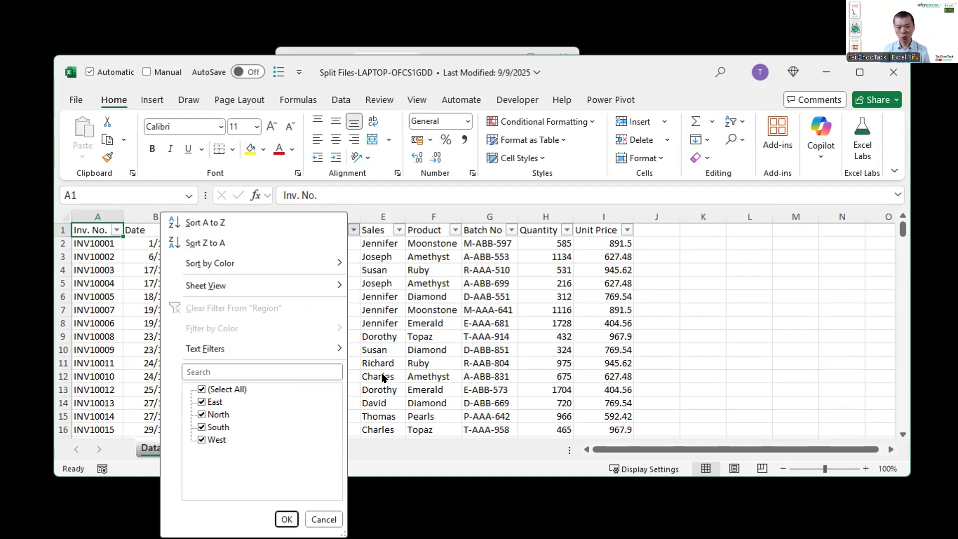
# Step: Filter the Region column to show only the East records
pyautogui.click(214, 392)
pyautogui.click(216, 403)
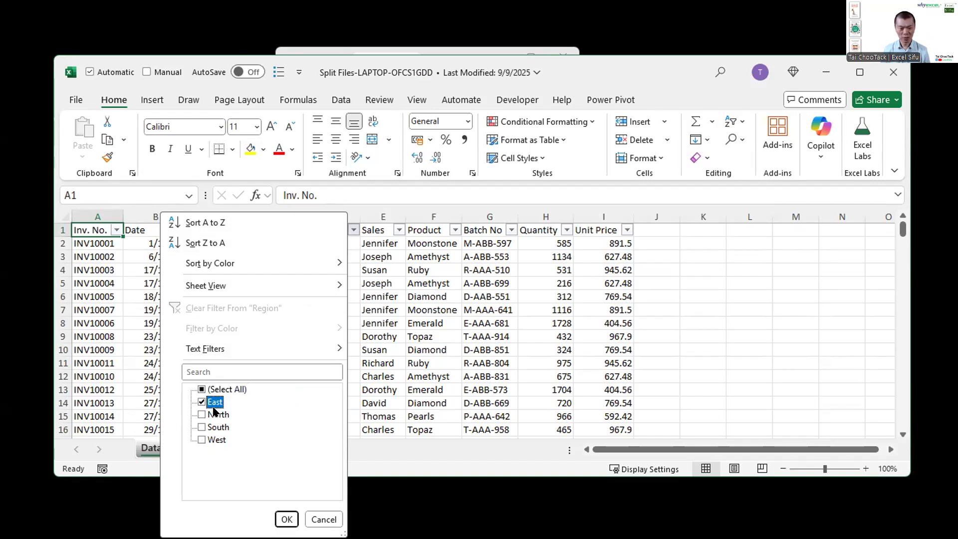
pyautogui.click(287, 519)
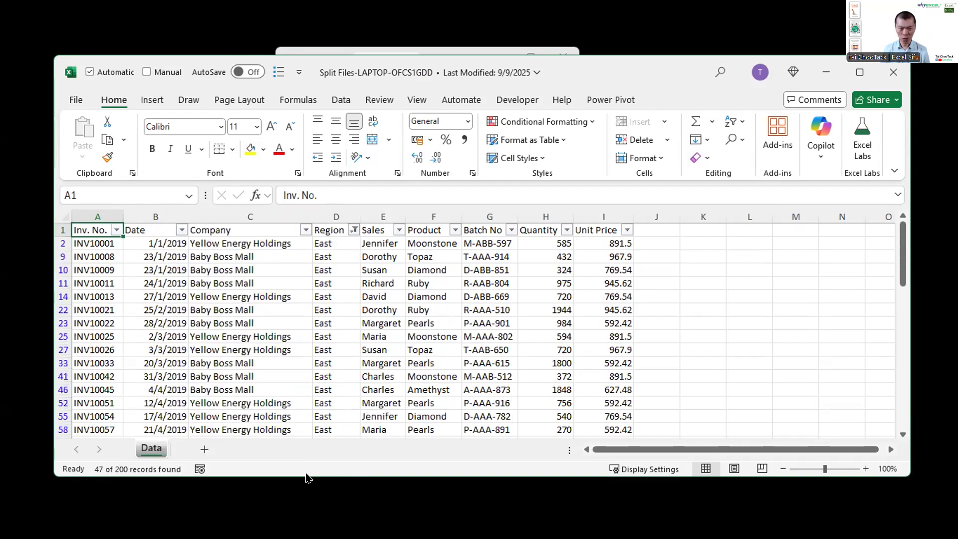
# Step: Copy the filtered East table, including its headers, and paste it at A1 of a new blank workbook
pyautogui.click(375, 294)
pyautogui.hotkey('ctrl', 'a')
pyautogui.hotkey('ctrl', 'c')
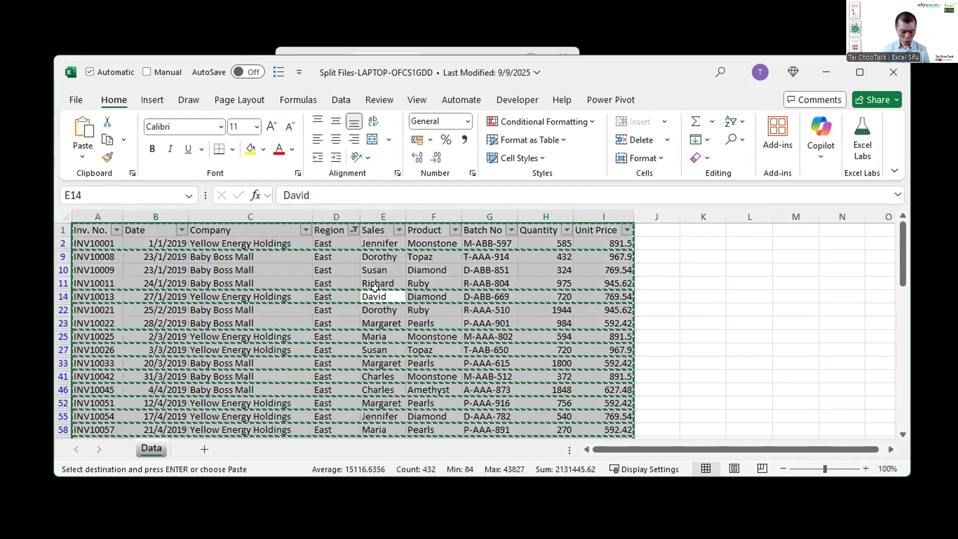
pyautogui.hotkey('ctrl', 'n')
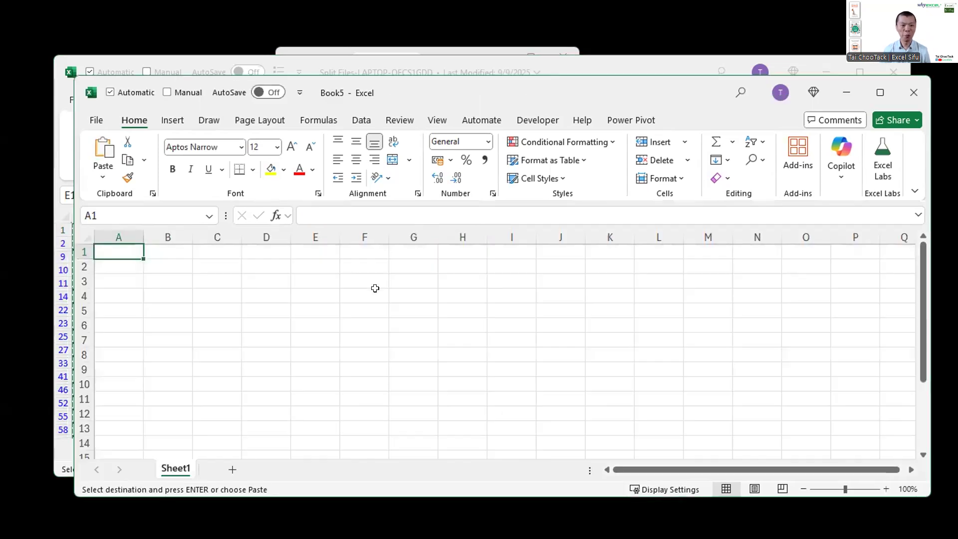
pyautogui.hotkey('ctrl', 'v')
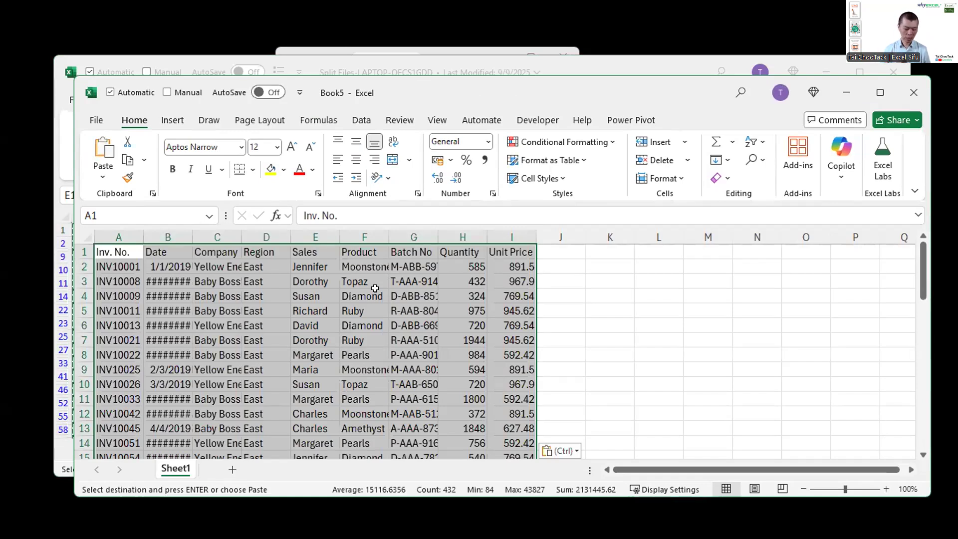
# Step: Close the new workbook without saving it and clear the Region filter in the Data sheet
pyautogui.hotkey('ctrl', 'w')
pyautogui.press('n')
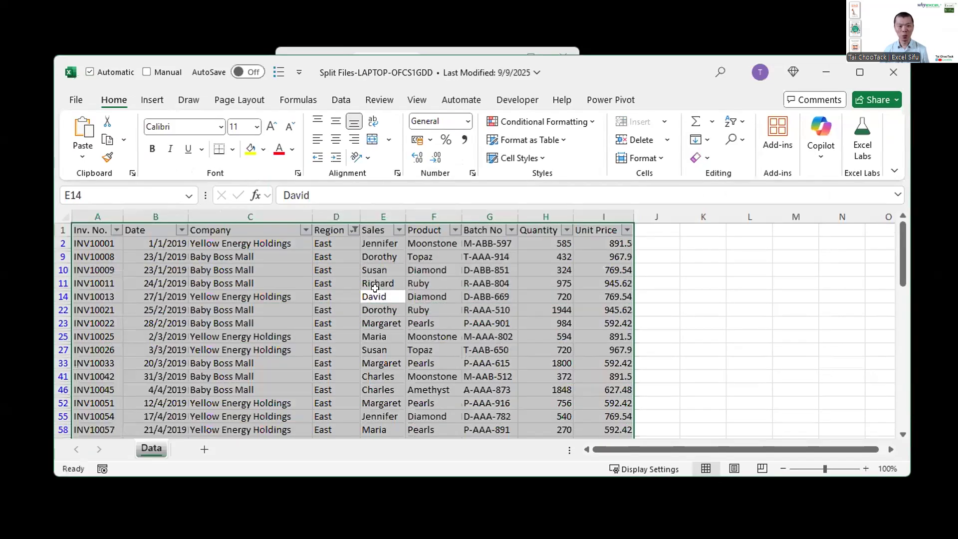
pyautogui.click(354, 229)
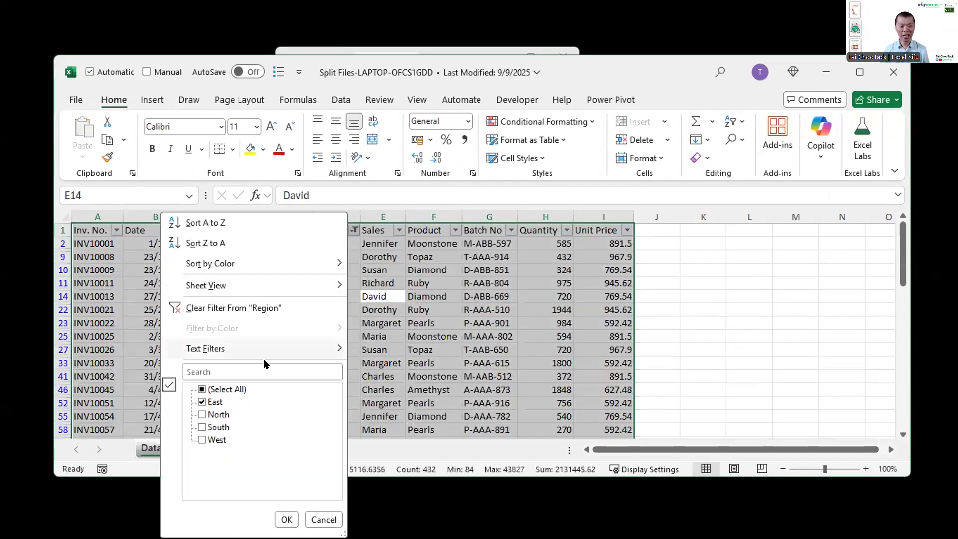
pyautogui.click(249, 310)
pyautogui.click(358, 323)
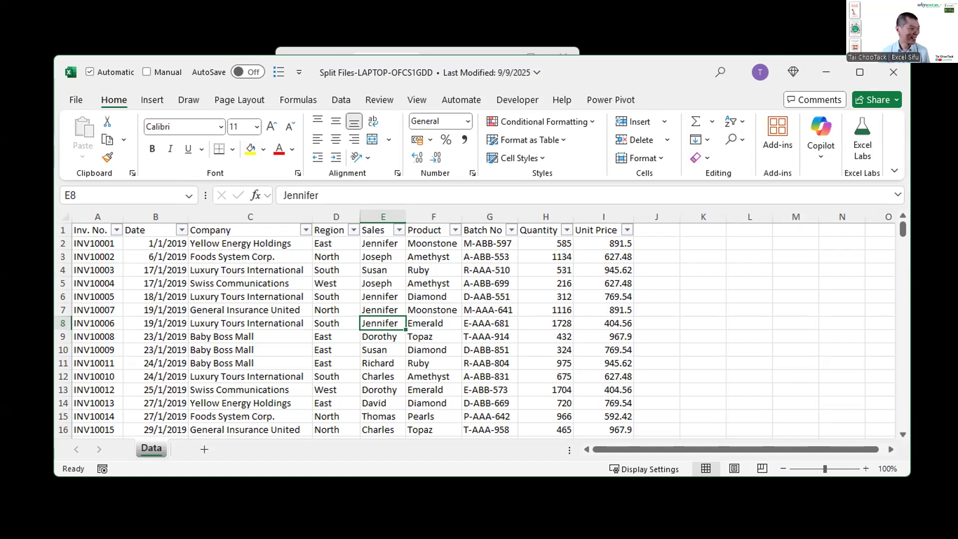
pyautogui.hotkey('alt', 'Tab')
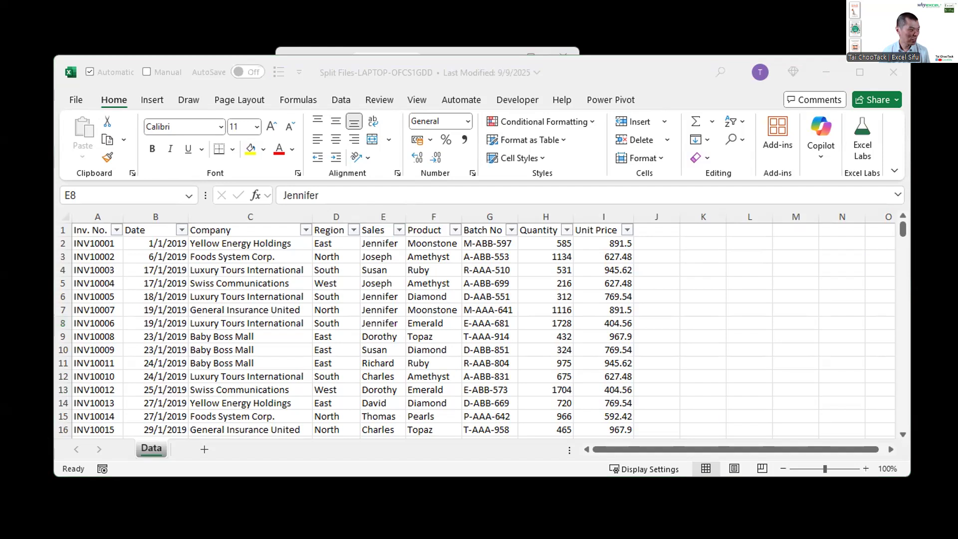
pyautogui.hotkey('alt', 'Tab')
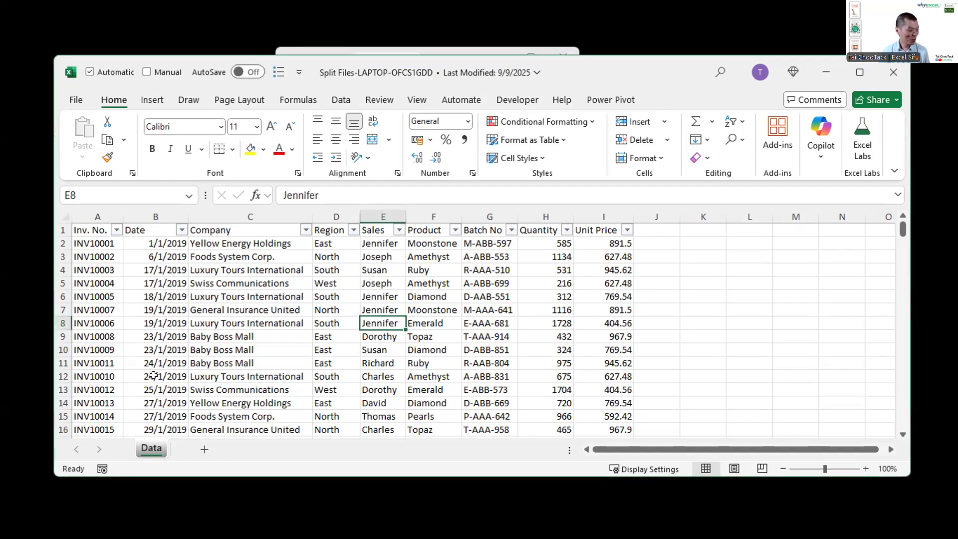
pyautogui.click(378, 253)
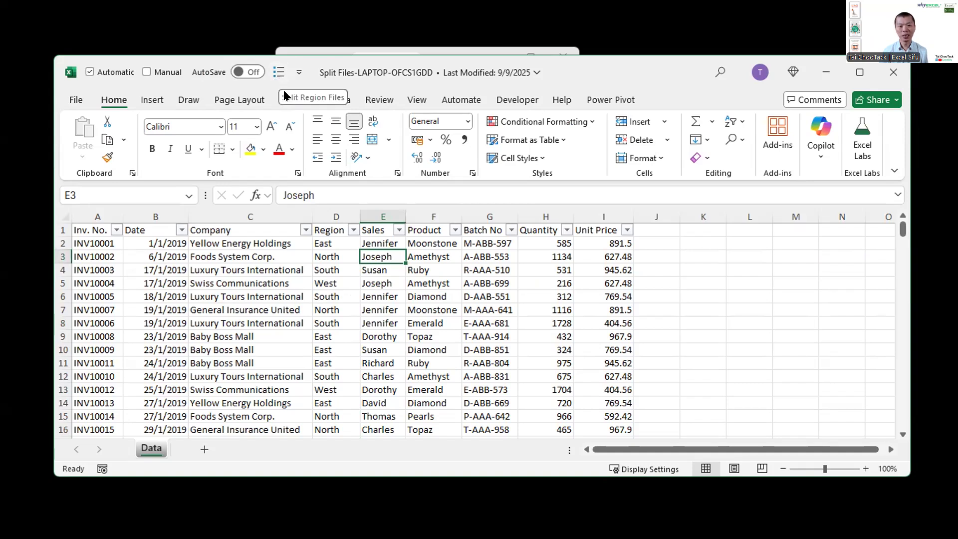
# Step: Review the Region column and its list of filter values without applying a filter
pyautogui.click(316, 206)
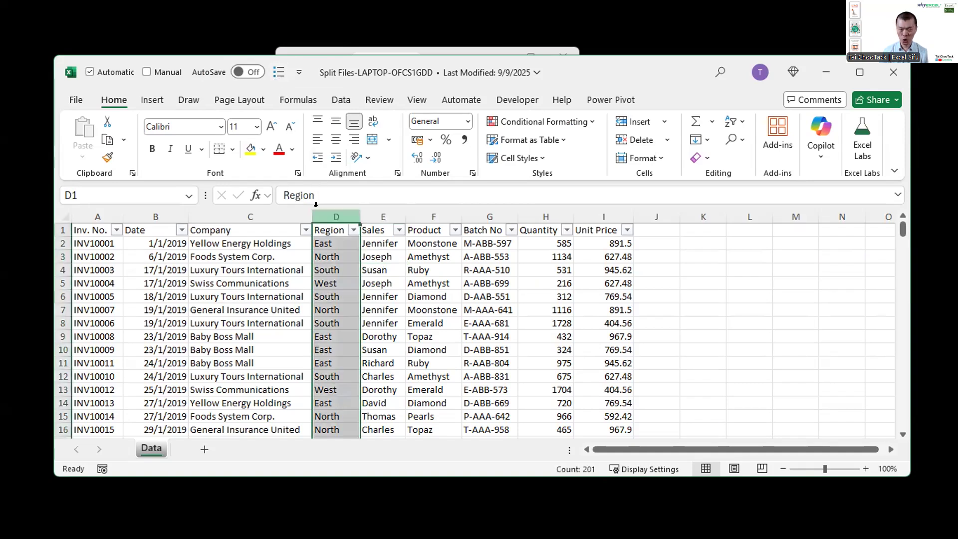
pyautogui.click(353, 230)
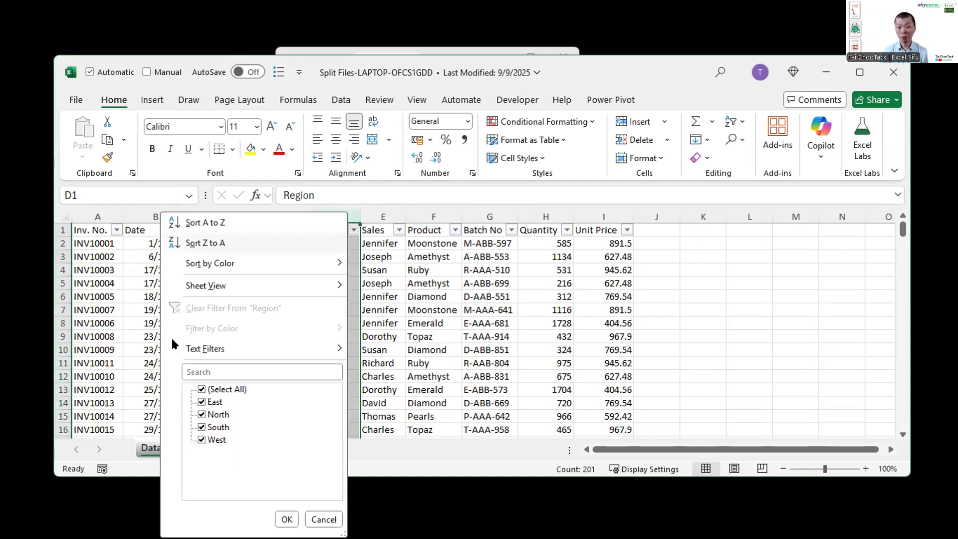
pyautogui.click(372, 280)
pyautogui.click(369, 270)
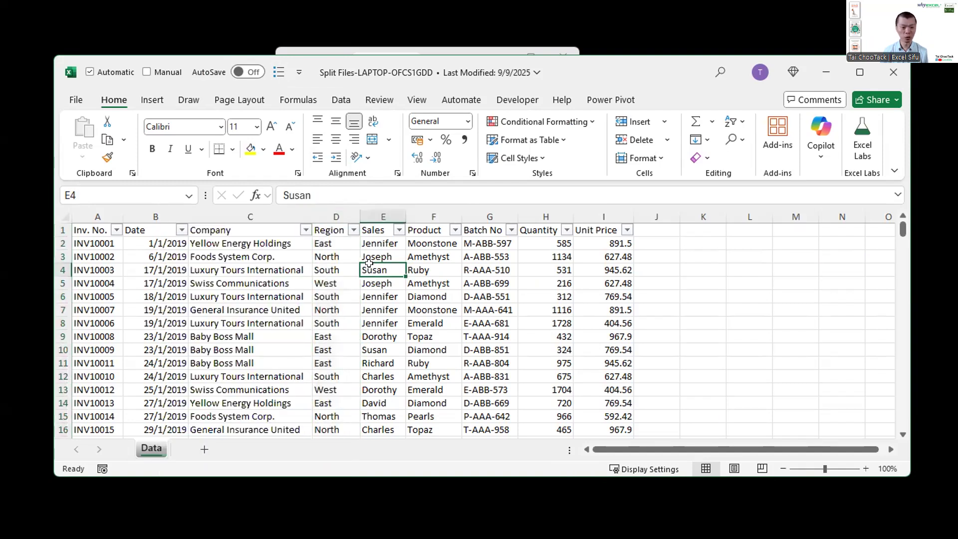
# Step: Run the Split Region Files macro, accept deleting the existing OUTPUT files, and open the output folder
pyautogui.click(278, 72)
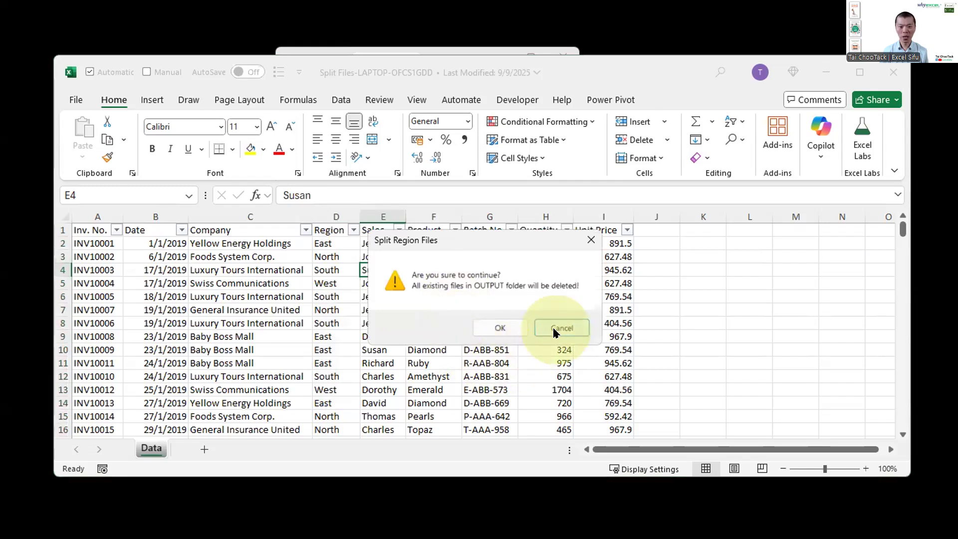
pyautogui.click(506, 328)
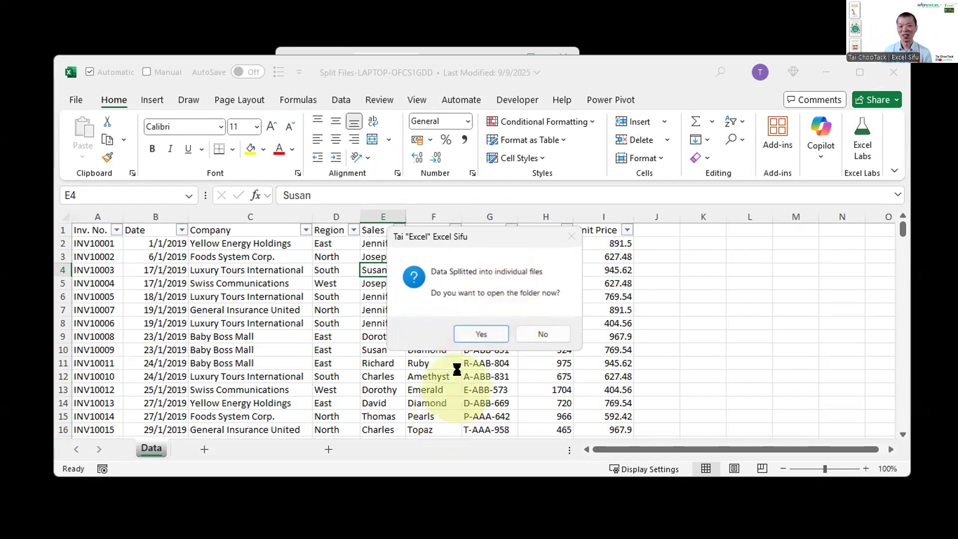
pyautogui.click(473, 335)
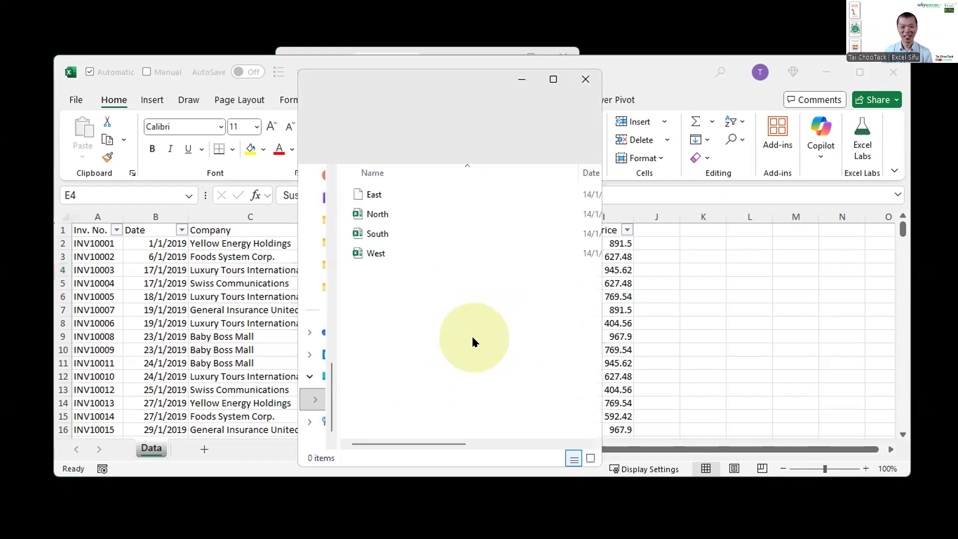
# Step: Look over the split region files in the OUTPUT folder, then close the folder and return to the Data sheet
pyautogui.moveTo(451, 334); pyautogui.dragTo(342, 183)
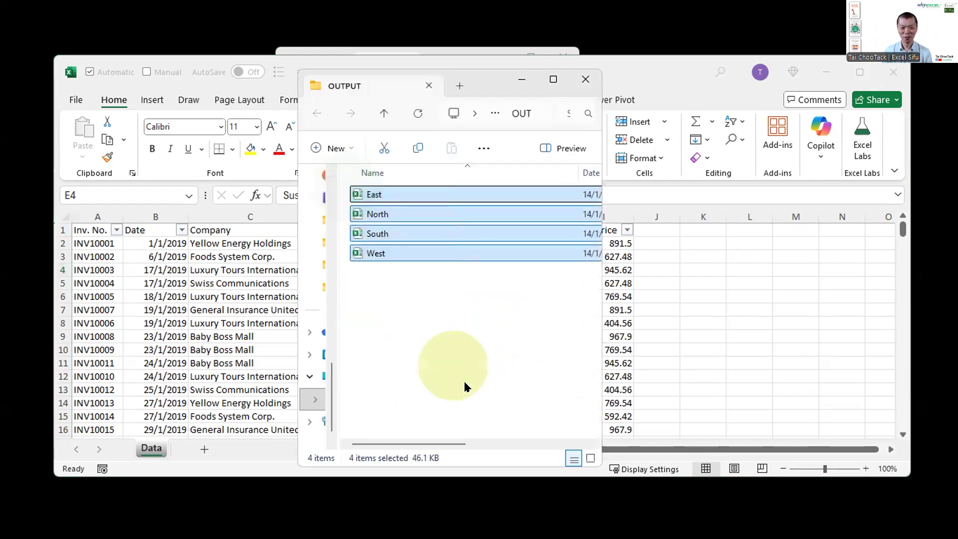
pyautogui.click(466, 387)
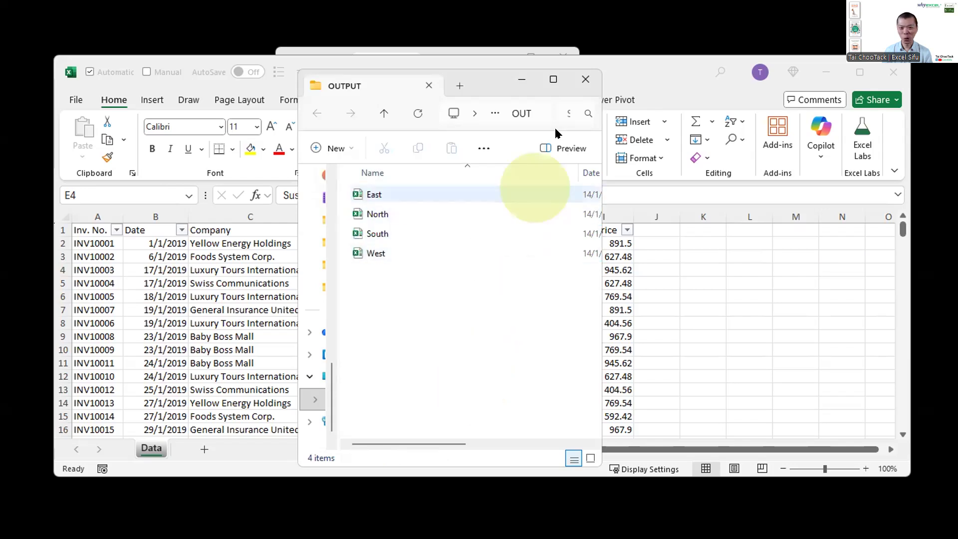
pyautogui.click(589, 80)
pyautogui.click(410, 359)
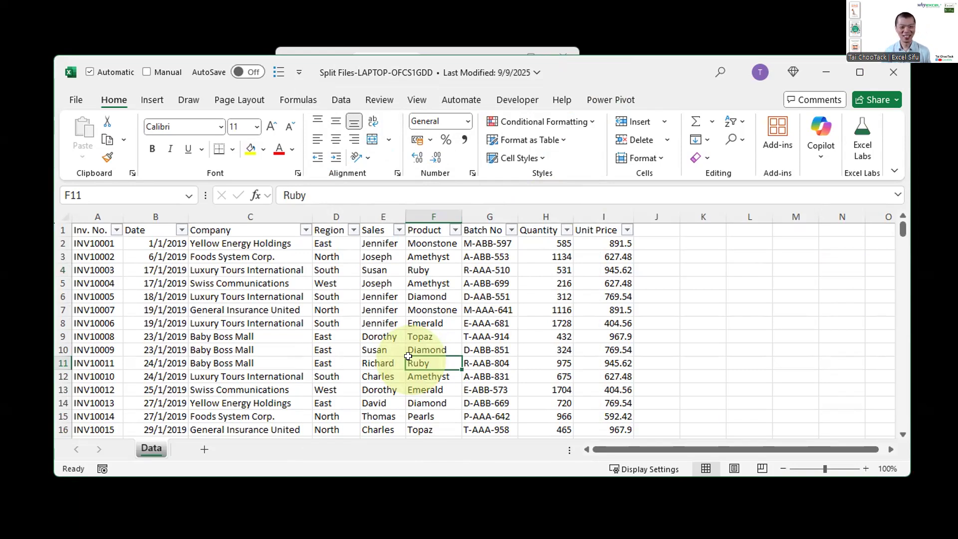
# Step: Fill cells D2:D9 of the Region column with "New"
pyautogui.moveTo(327, 243); pyautogui.dragTo(329, 338)
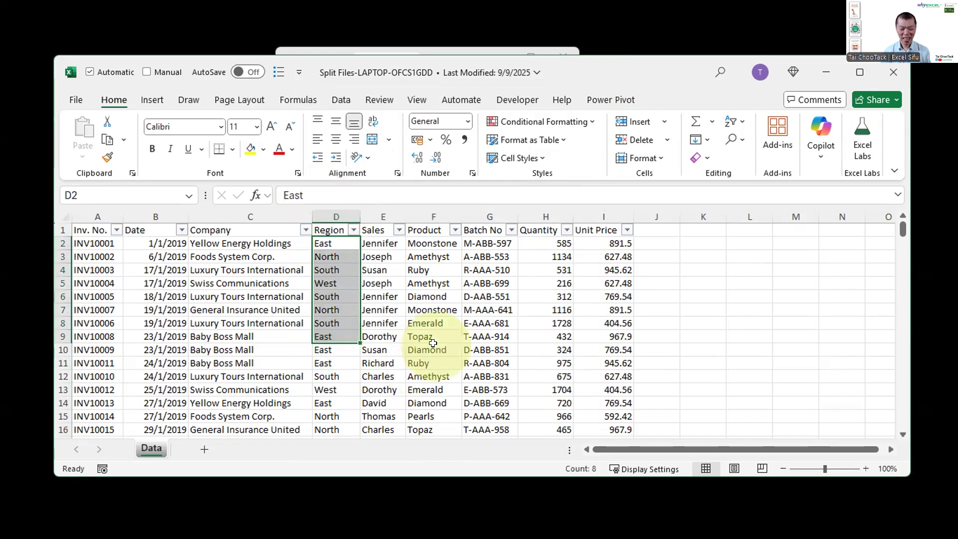
pyautogui.write('New')
pyautogui.hotkey('ctrl', 'Return')
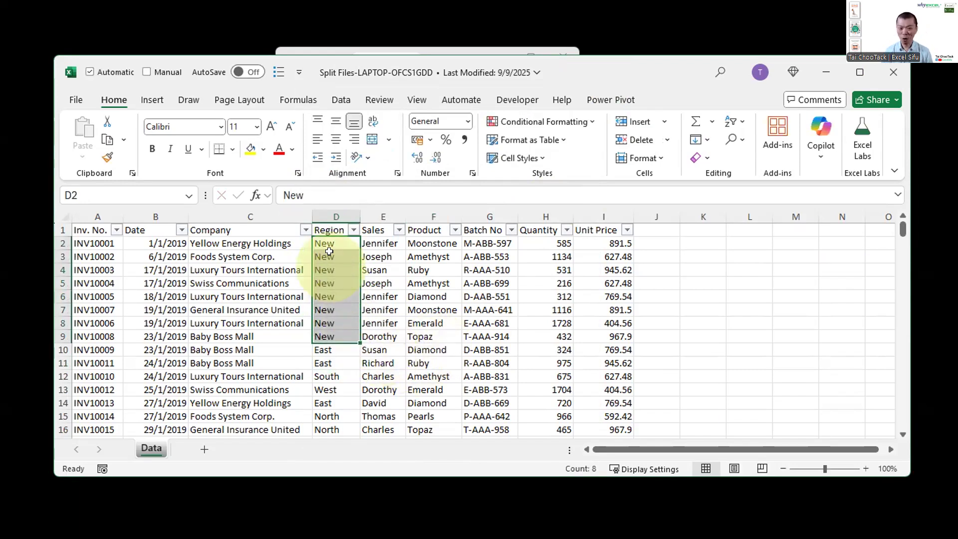
# Step: Check the Region filter list for the added "New" region and close it without filtering
pyautogui.click(353, 230)
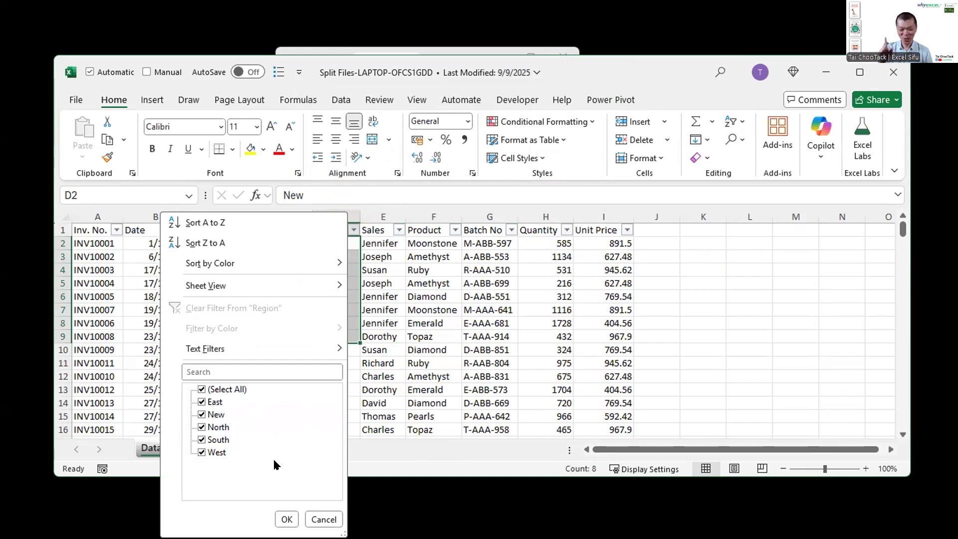
pyautogui.click(369, 339)
pyautogui.click(384, 310)
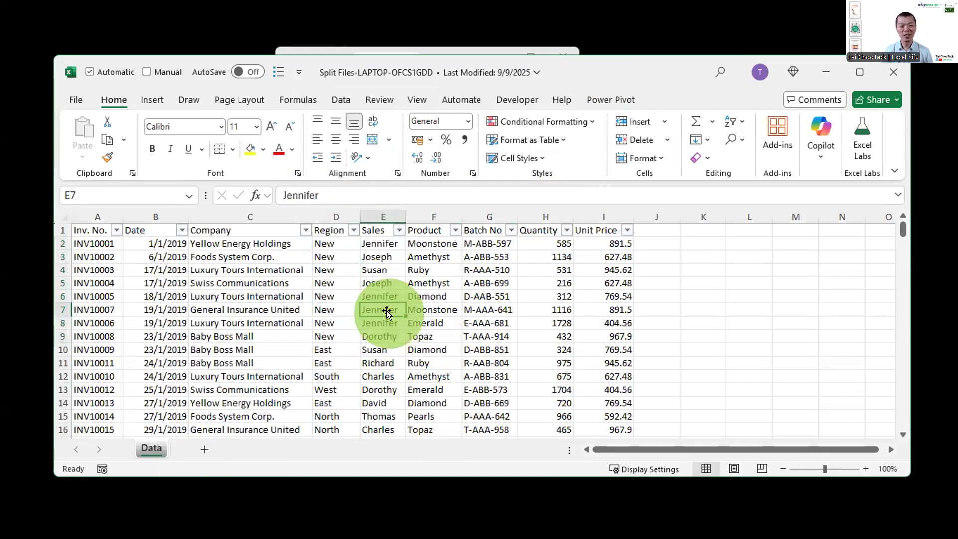
# Step: Rerun the Split Region Files macro on the edited data, replacing the earlier OUTPUT files, and open the folder
pyautogui.click(280, 73)
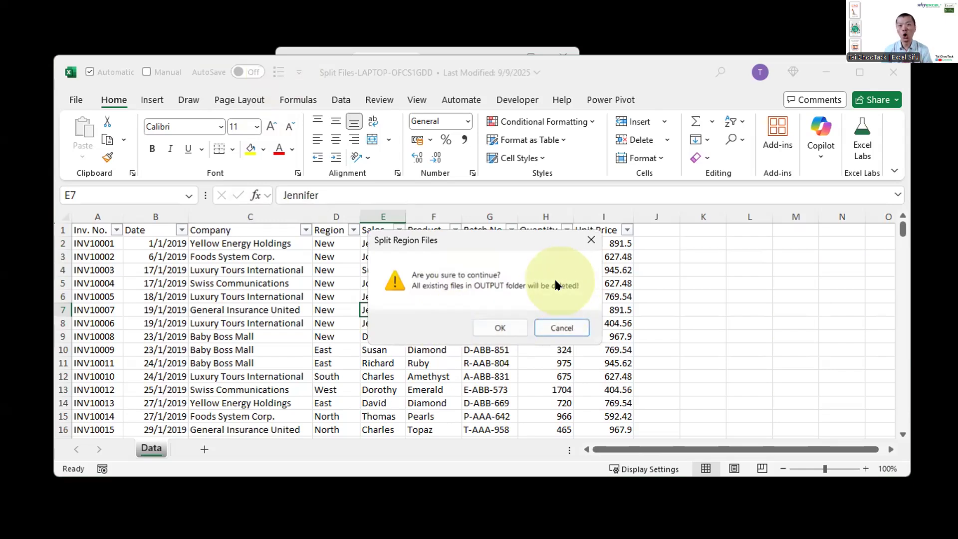
pyautogui.click(486, 330)
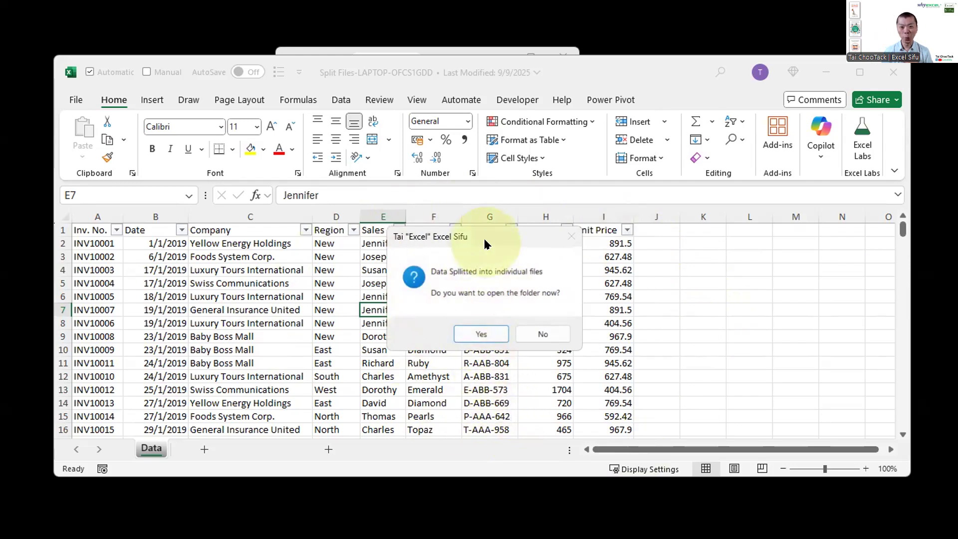
pyautogui.click(473, 333)
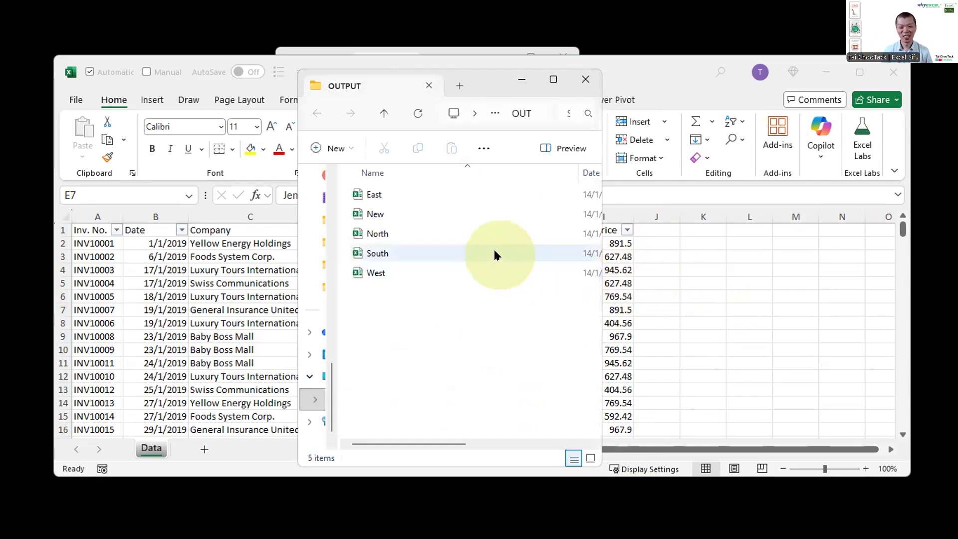
# Step: Open the New file from the OUTPUT folder, inspect its Region values, and close it
pyautogui.click(399, 216)
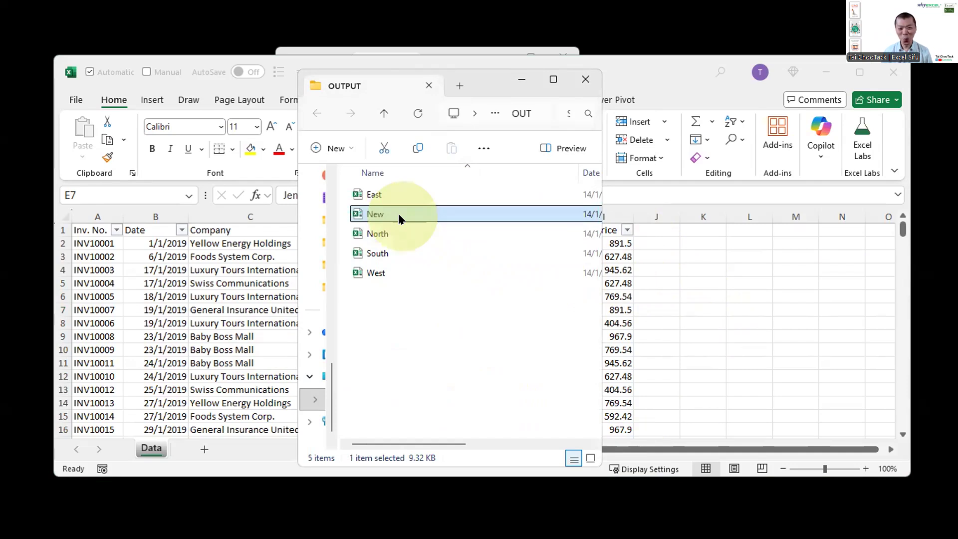
pyautogui.doubleClick(398, 216)
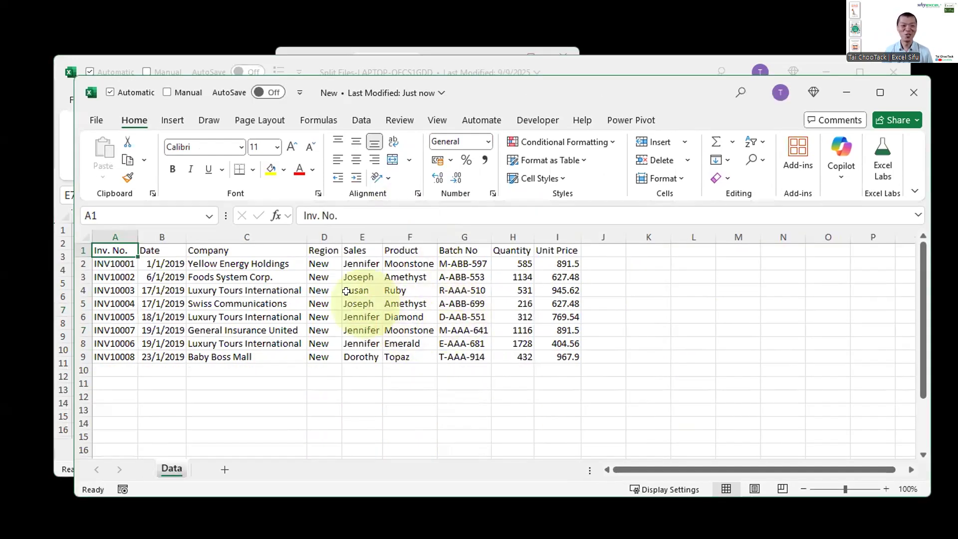
pyautogui.moveTo(318, 277); pyautogui.dragTo(335, 345)
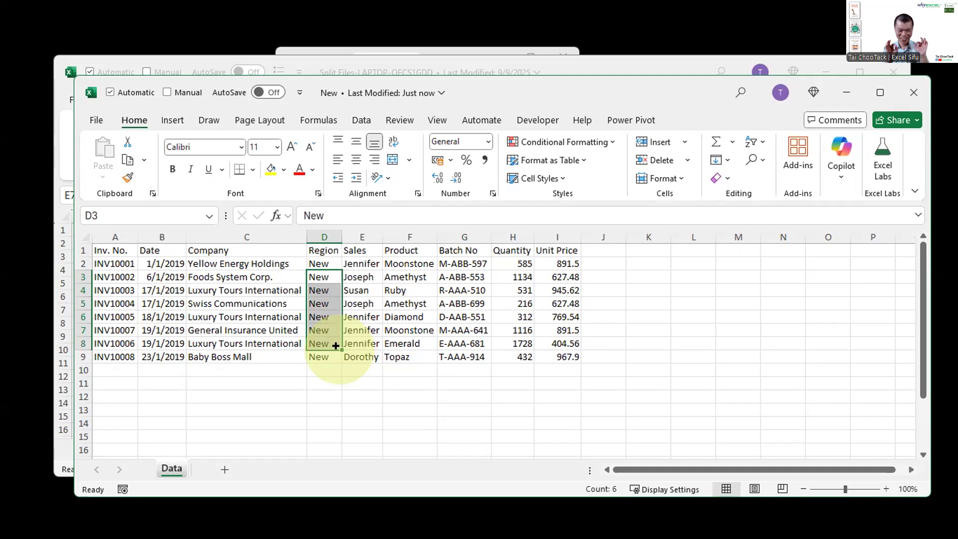
pyautogui.click(364, 334)
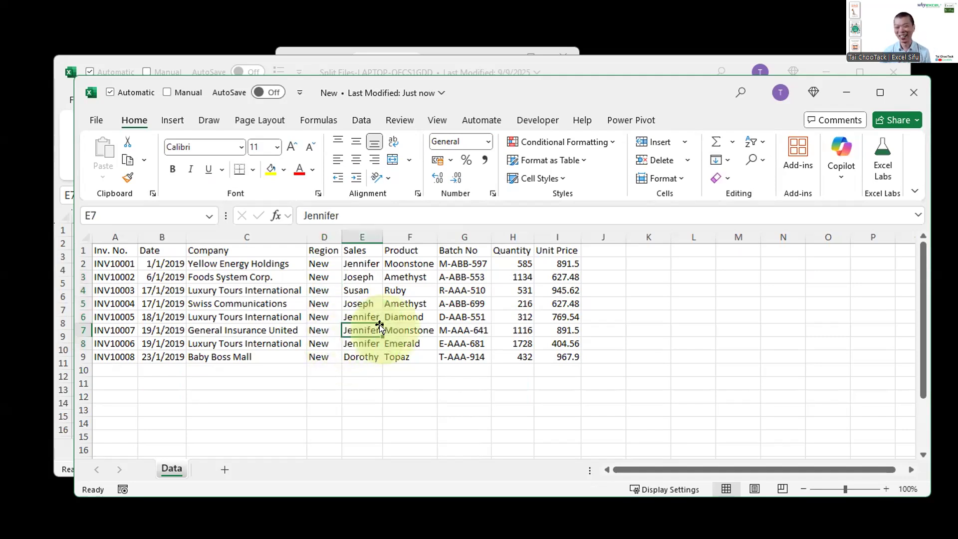
pyautogui.click(915, 93)
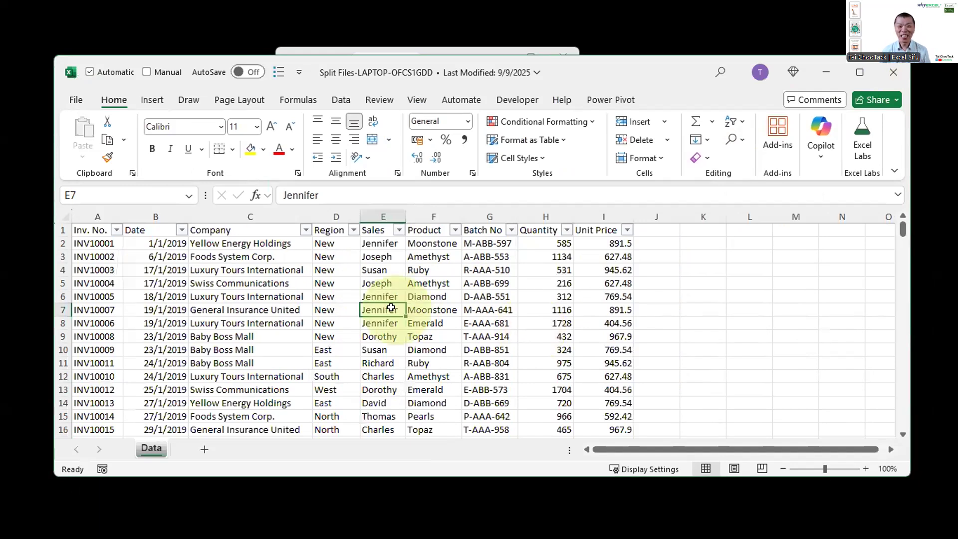
# Step: Close the Split Files workbook and answer its closing prompt
pyautogui.click(899, 74)
pyautogui.click(503, 295)
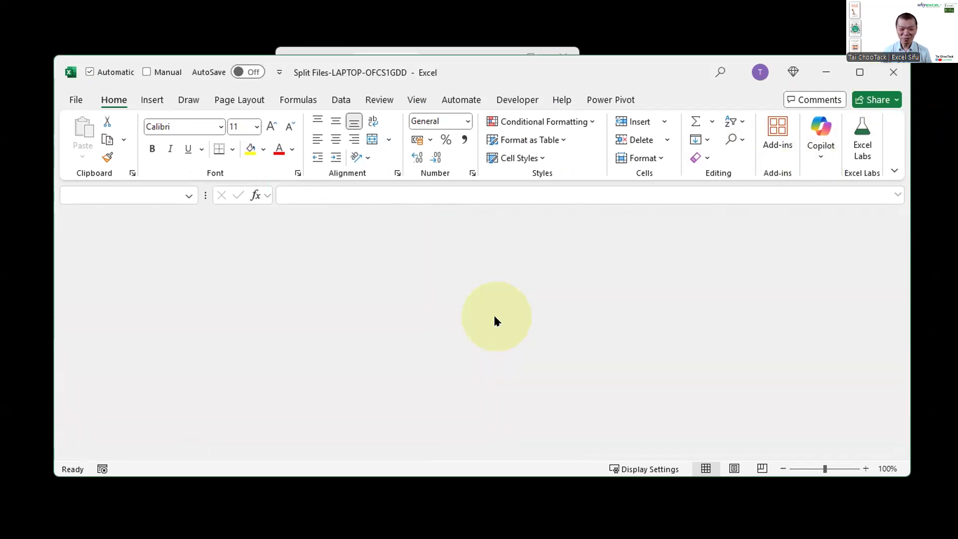
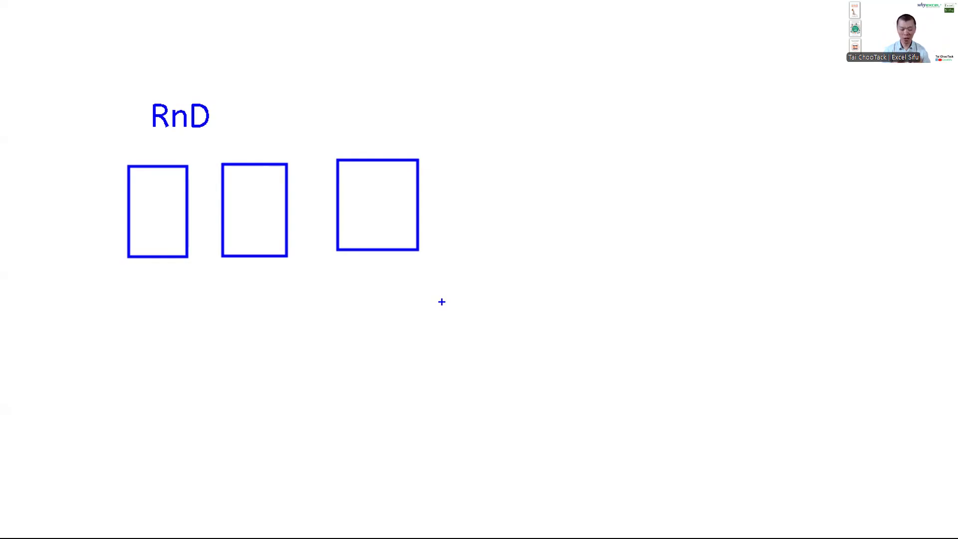
# Step: Add the whiteboard note "generative ai" with "45 min" beneath it, and exit the whiteboard
pyautogui.write('t')
pyautogui.write('generative ai')
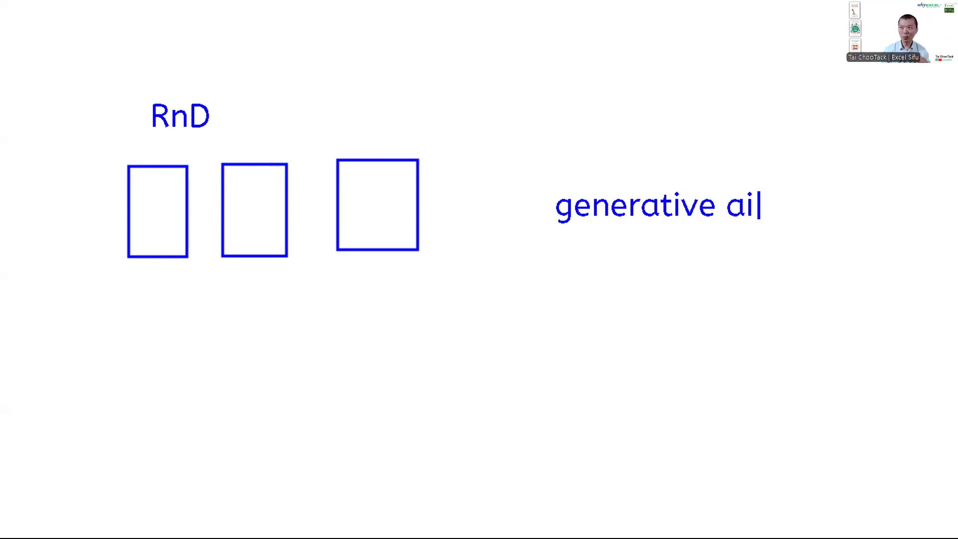
pyautogui.press('Return')
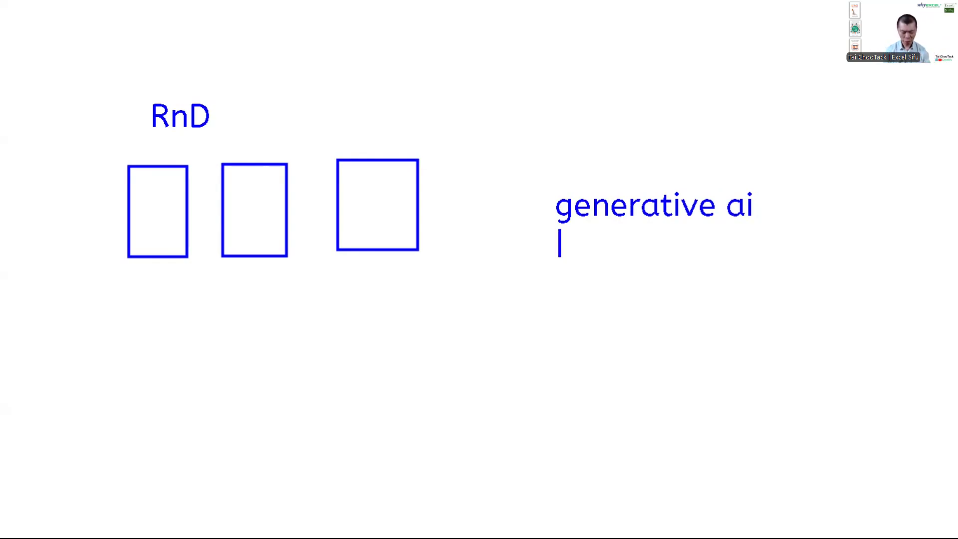
pyautogui.write('45 min')
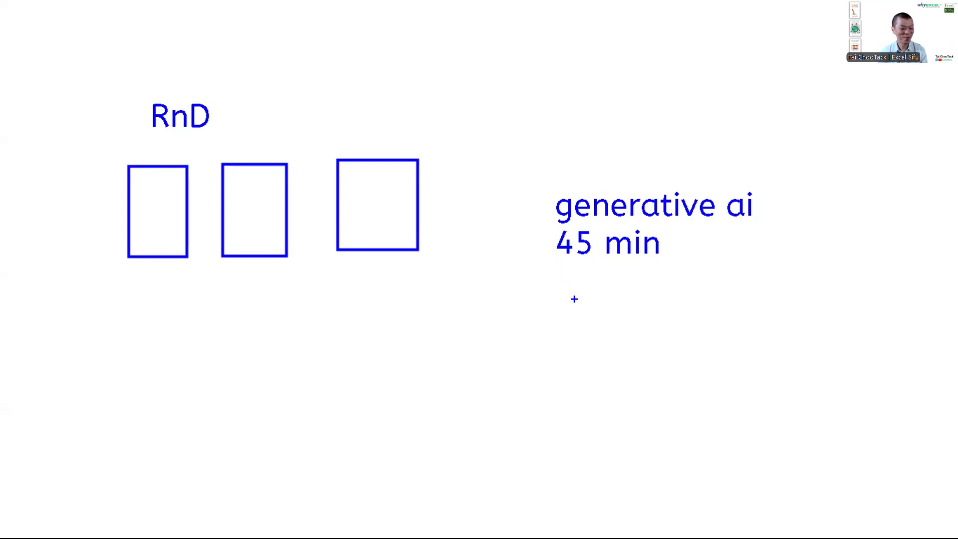
pyautogui.press('Escape')
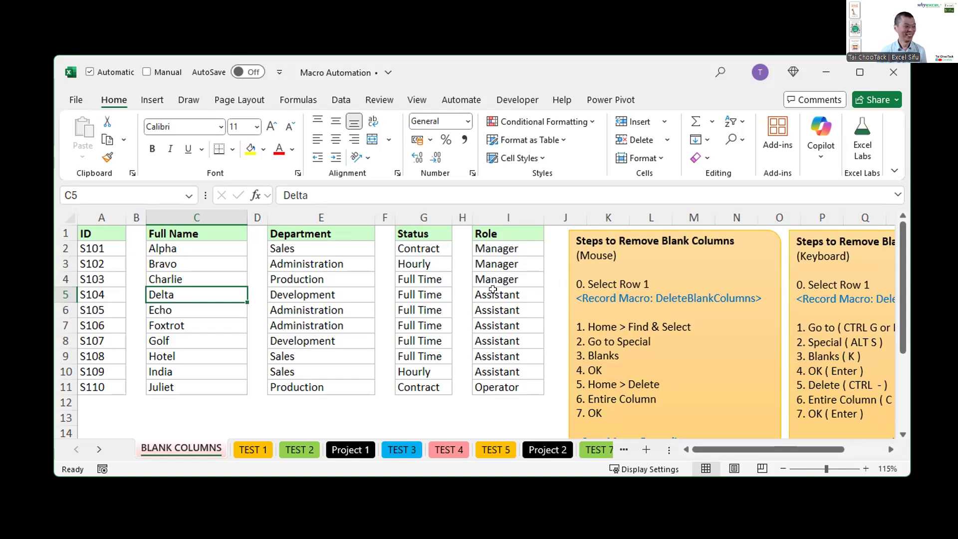
# Step: Inspect the blank columns B, D, F and H between the data columns on the BLANK COLUMNS sheet
pyautogui.click(407, 325)
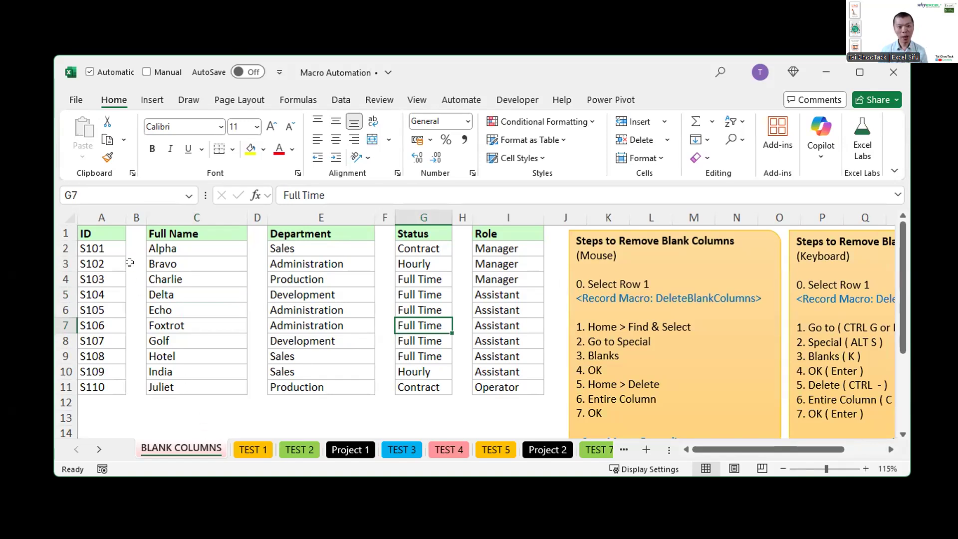
pyautogui.click(130, 217)
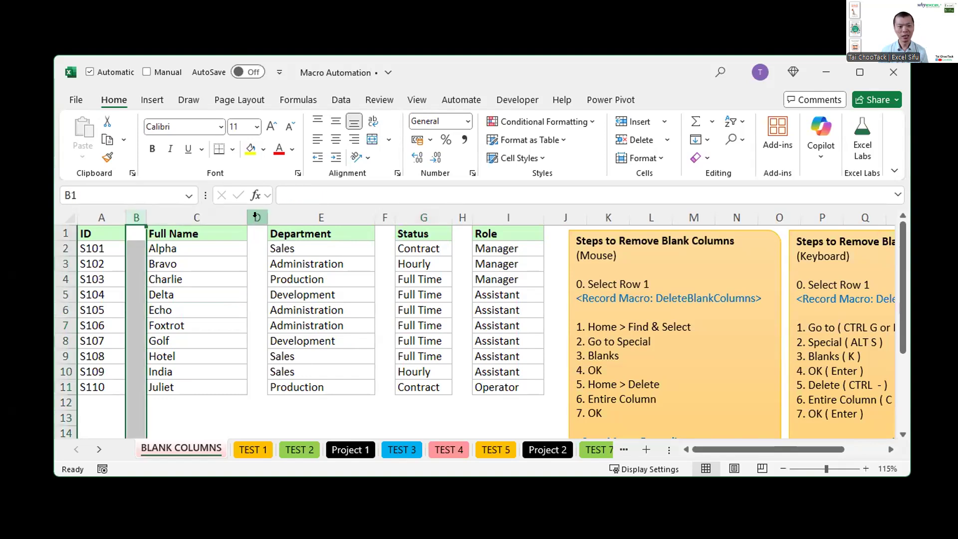
pyautogui.click(257, 217)
pyautogui.click(385, 217)
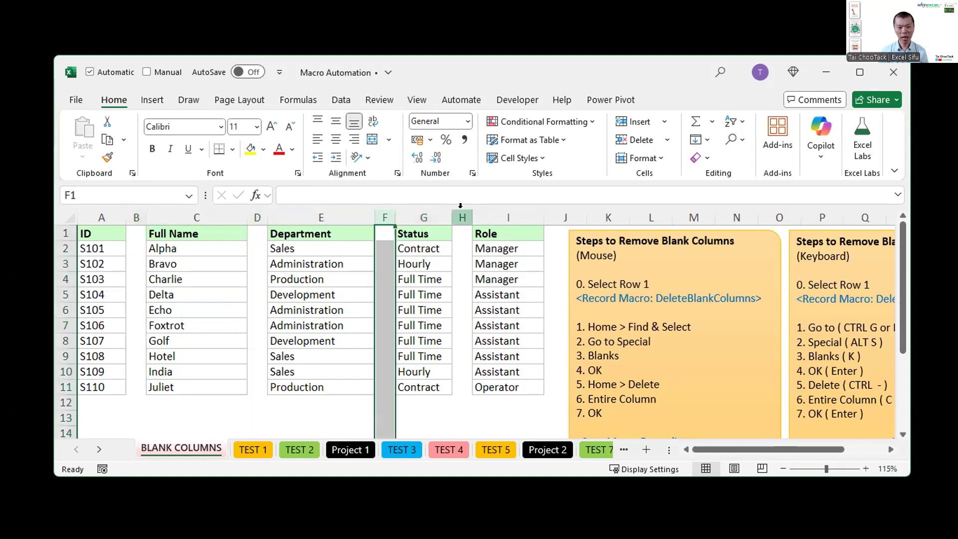
pyautogui.click(462, 217)
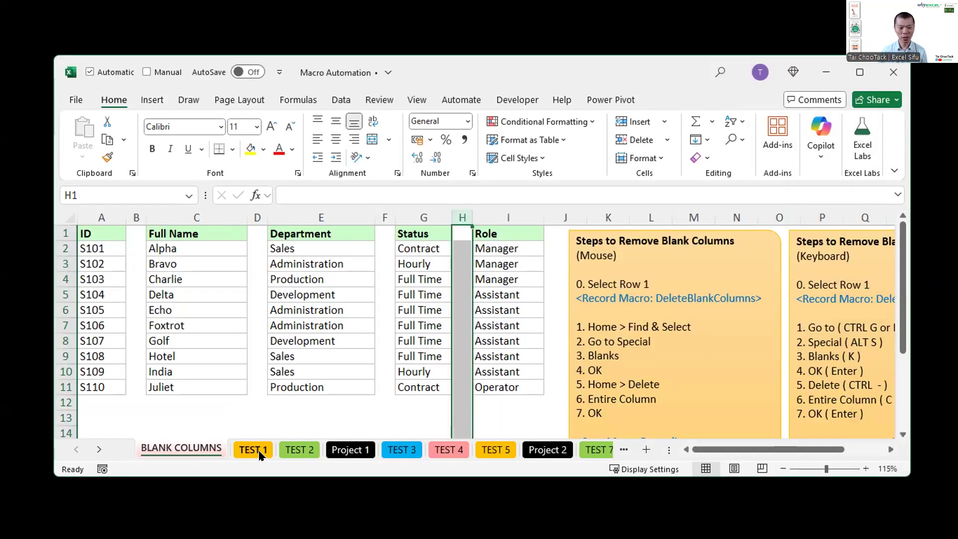
# Step: Examine the single and double blank columns B, D:E, G:H and J on the TEST 1 sheet
pyautogui.click(259, 451)
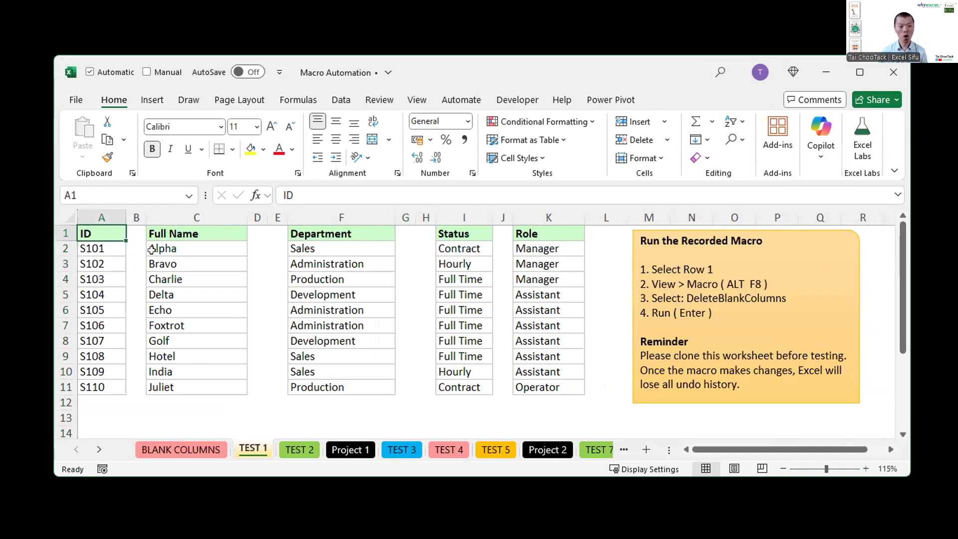
pyautogui.click(134, 218)
pyautogui.moveTo(257, 218); pyautogui.dragTo(273, 218)
pyautogui.moveTo(405, 218); pyautogui.dragTo(426, 217)
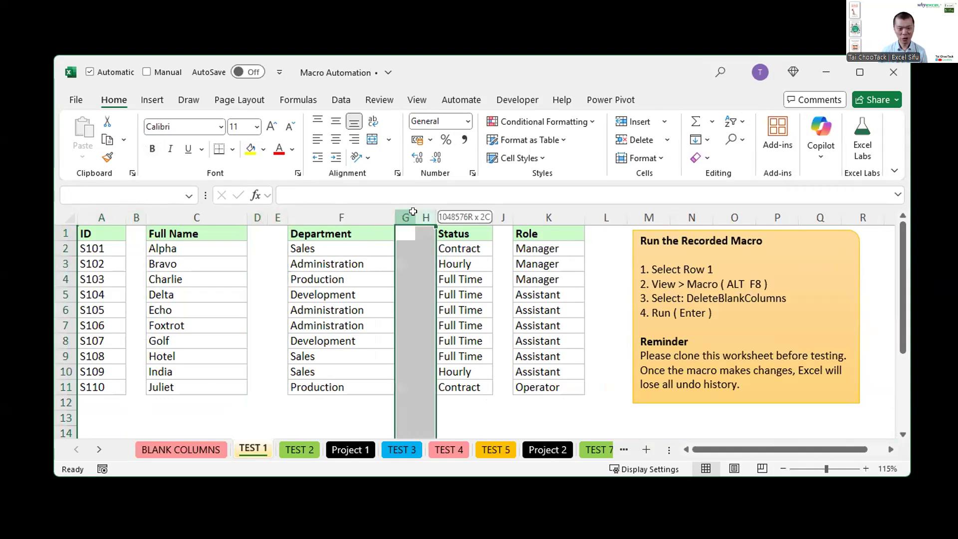
pyautogui.click(495, 215)
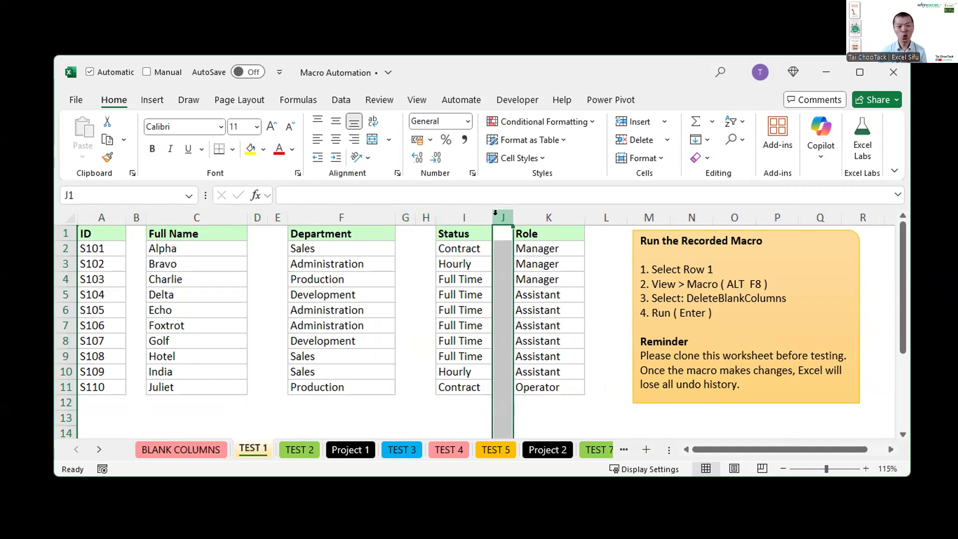
# Step: Examine the empty row 1, the header row 5 and the blank columns D:F on the TEST 2 sheet
pyautogui.click(296, 447)
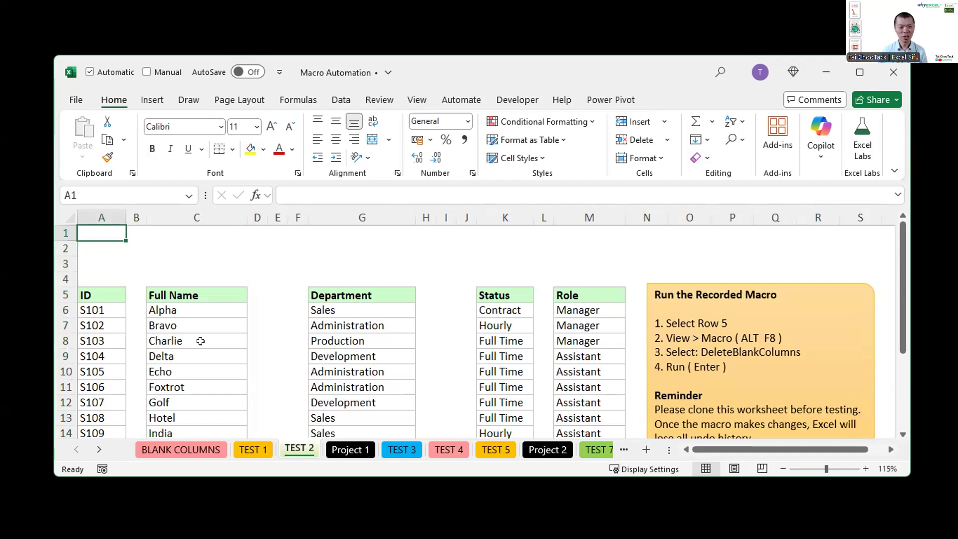
pyautogui.click(65, 232)
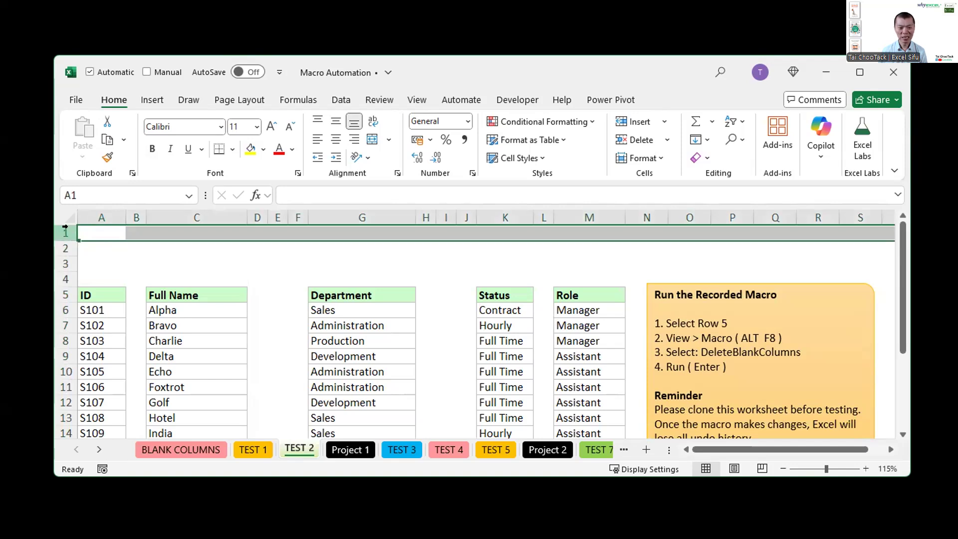
pyautogui.click(65, 295)
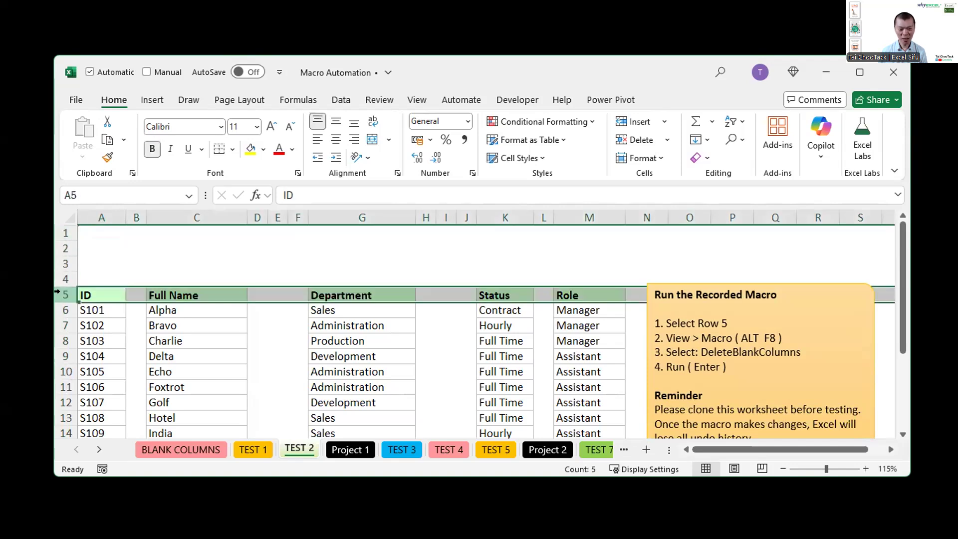
pyautogui.click(267, 216)
pyautogui.moveTo(273, 211); pyautogui.dragTo(288, 210)
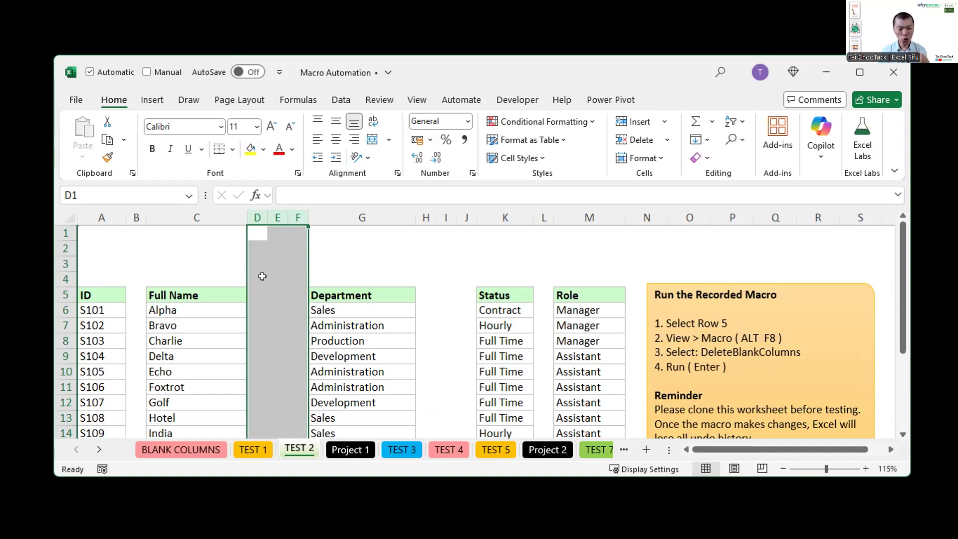
# Step: Return to the BLANK COLUMNS sheet and view the mouse and keyboard steps for removing blank columns
pyautogui.click(192, 452)
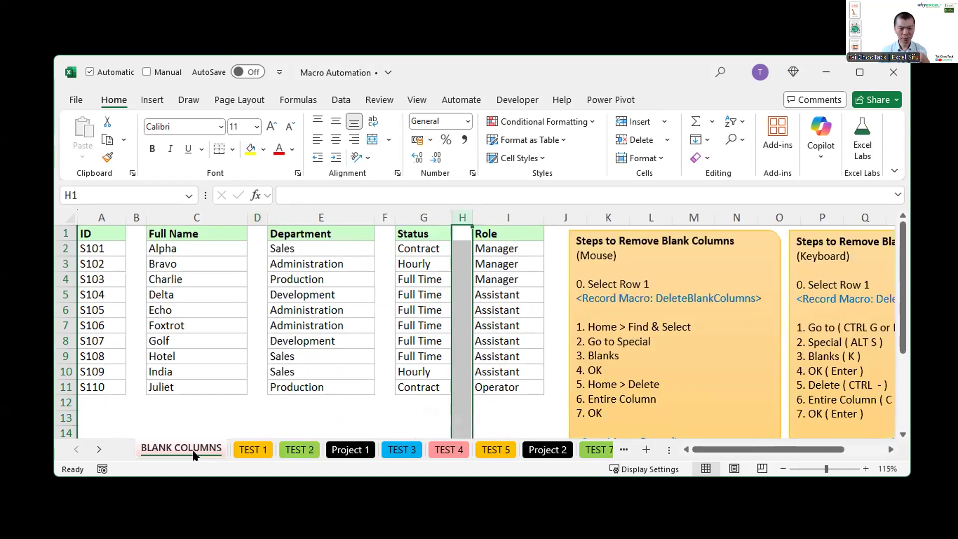
pyautogui.click(409, 324)
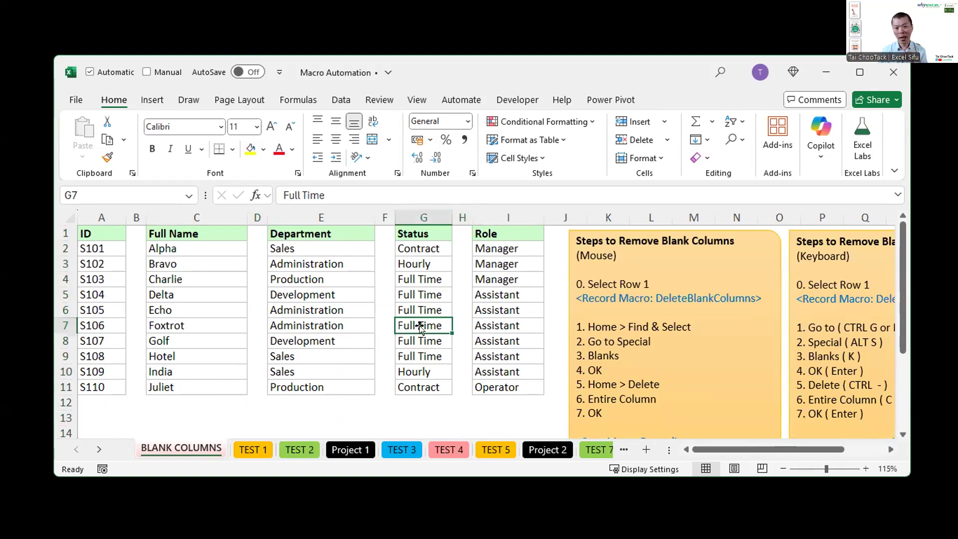
pyautogui.moveTo(752, 449); pyautogui.dragTo(793, 448)
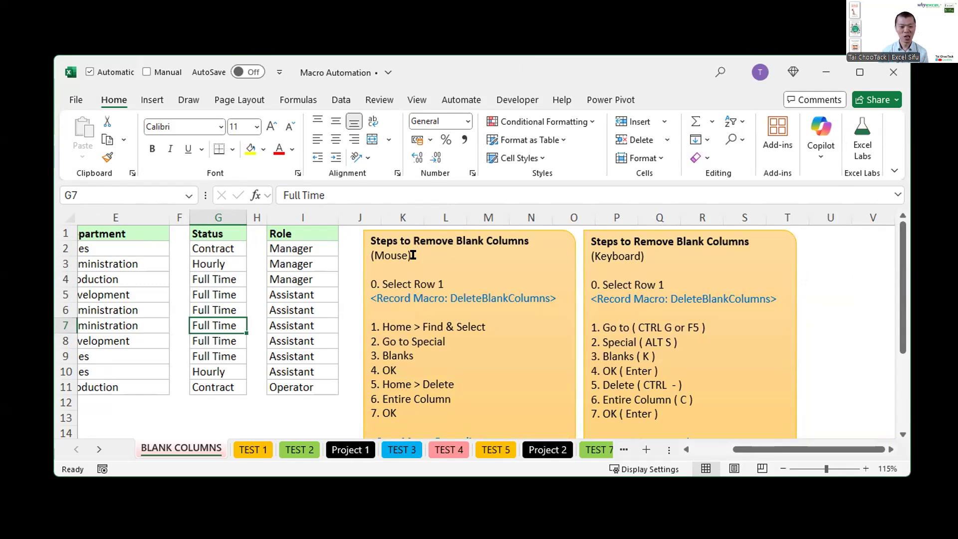
# Step: Compare the blank column layouts of the TEST 1 and TEST 2 sheets, and move the workbook window slightly upward
pyautogui.click(255, 448)
pyautogui.click(297, 451)
pyautogui.click(252, 449)
pyautogui.click(272, 310)
pyautogui.click(277, 276)
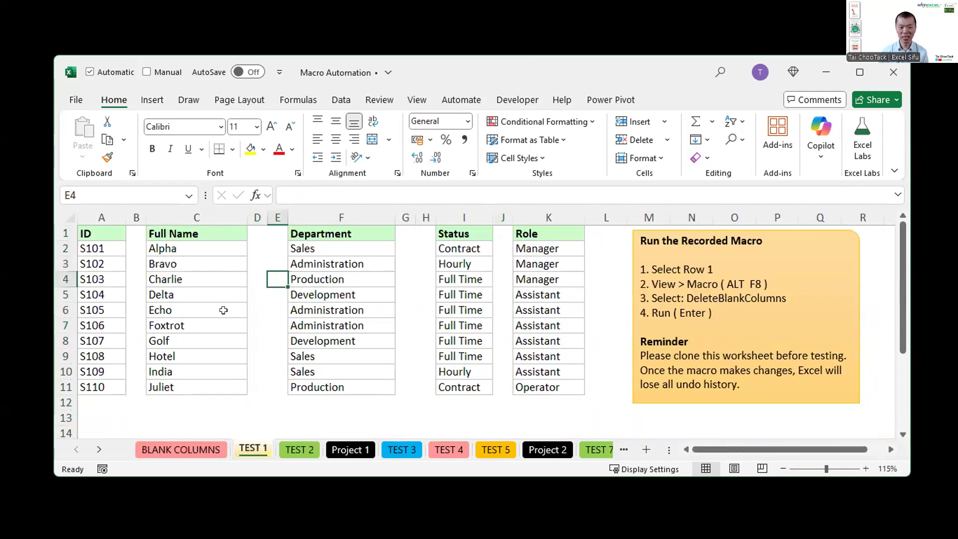
pyautogui.click(223, 310)
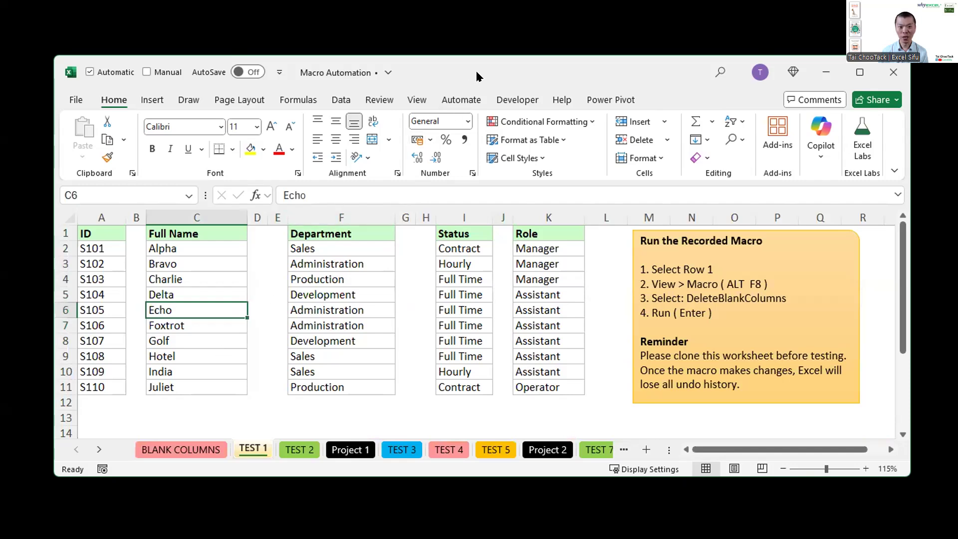
pyautogui.moveTo(477, 73); pyautogui.dragTo(484, 41)
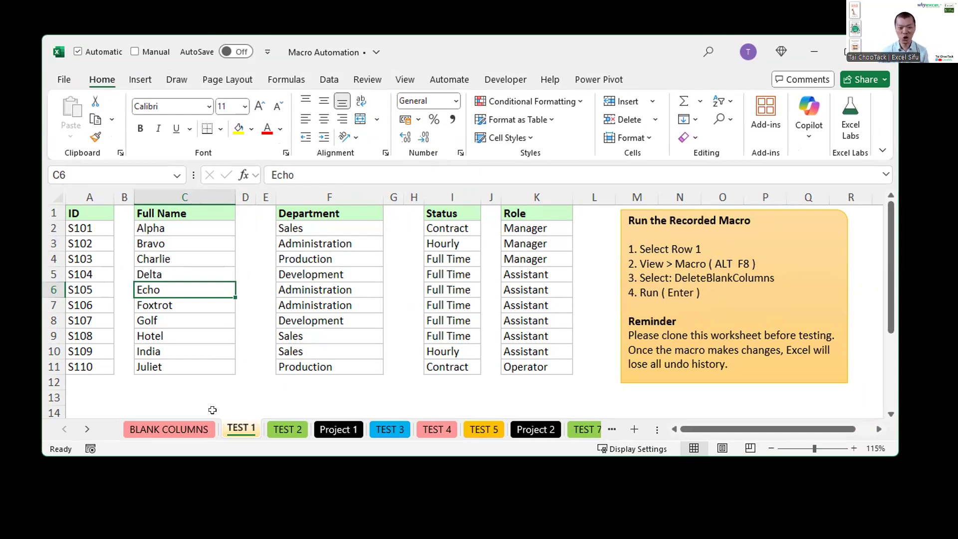
# Step: Select only the blank cells of row 1 on the BLANK COLUMNS sheet using Go To Special with Blanks
pyautogui.click(198, 427)
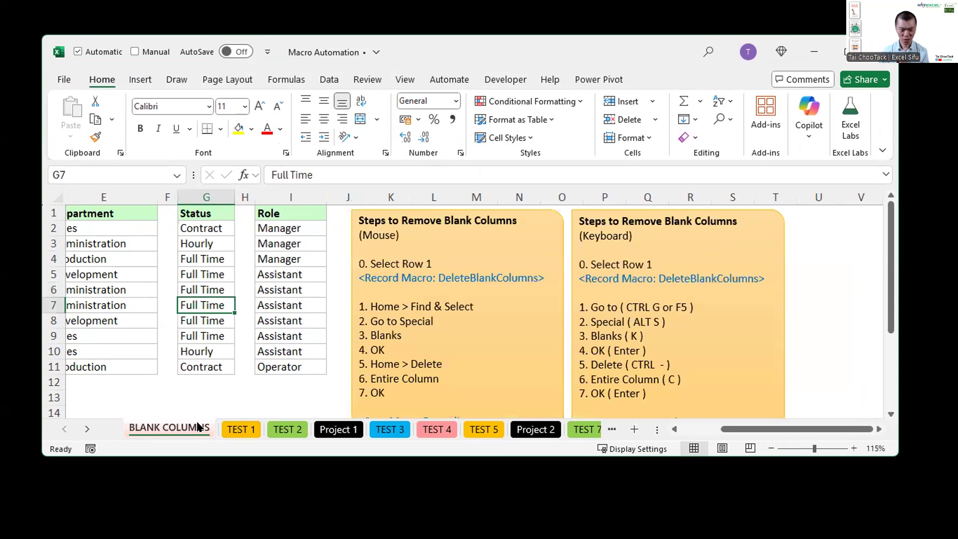
pyautogui.hotkey('ctrl', 'Home')
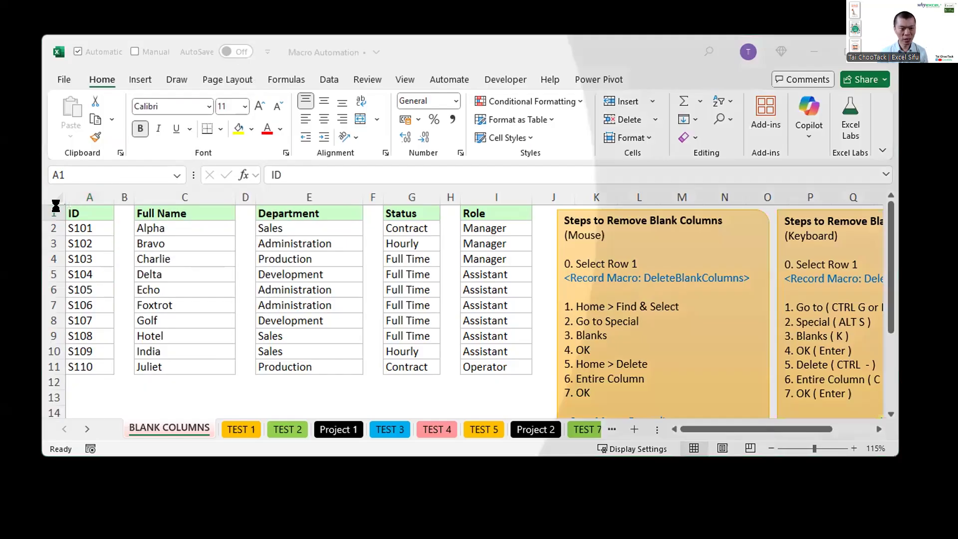
pyautogui.click(52, 206)
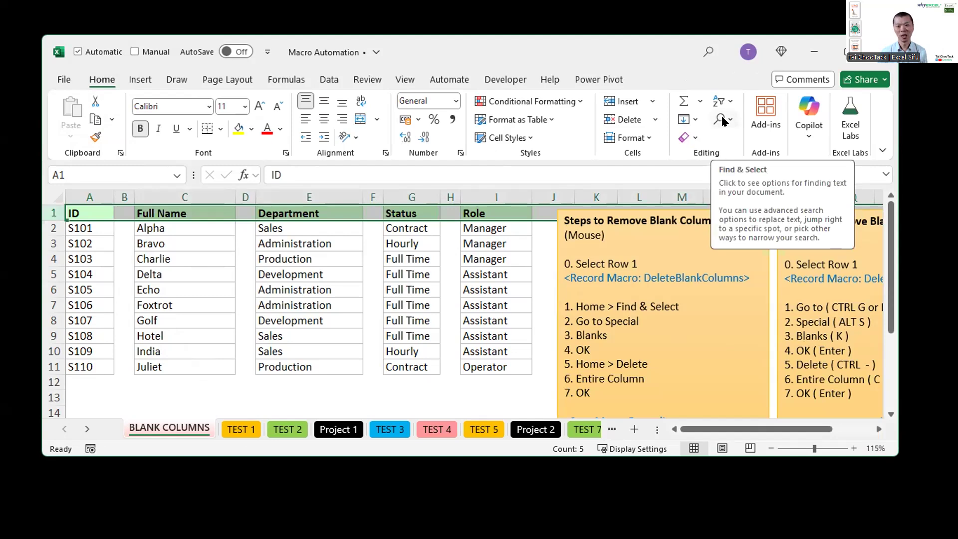
pyautogui.click(724, 121)
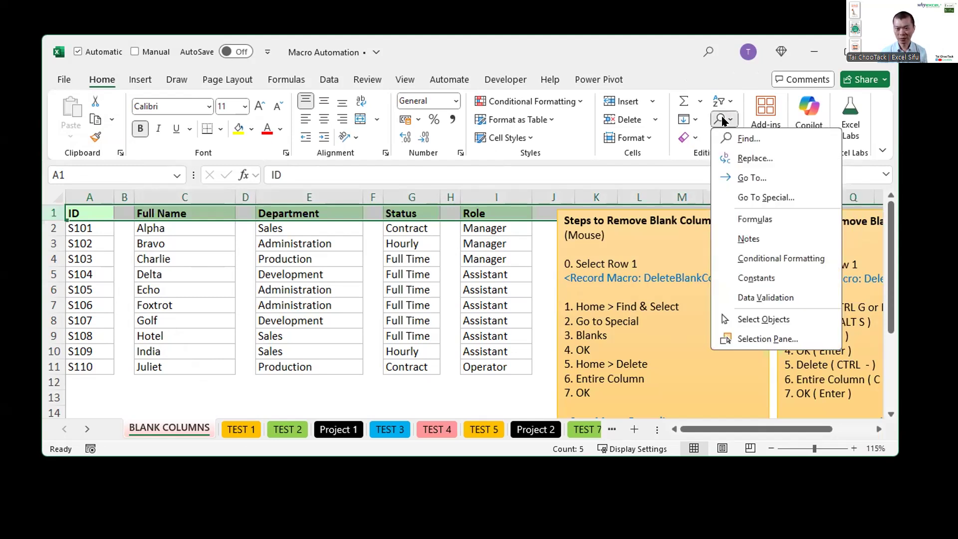
pyautogui.click(754, 196)
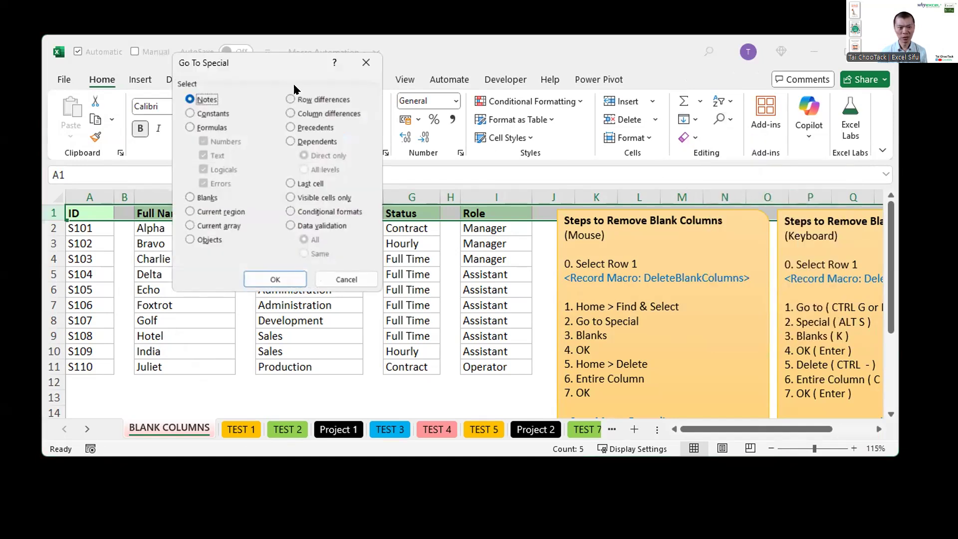
pyautogui.moveTo(264, 64); pyautogui.dragTo(406, 113)
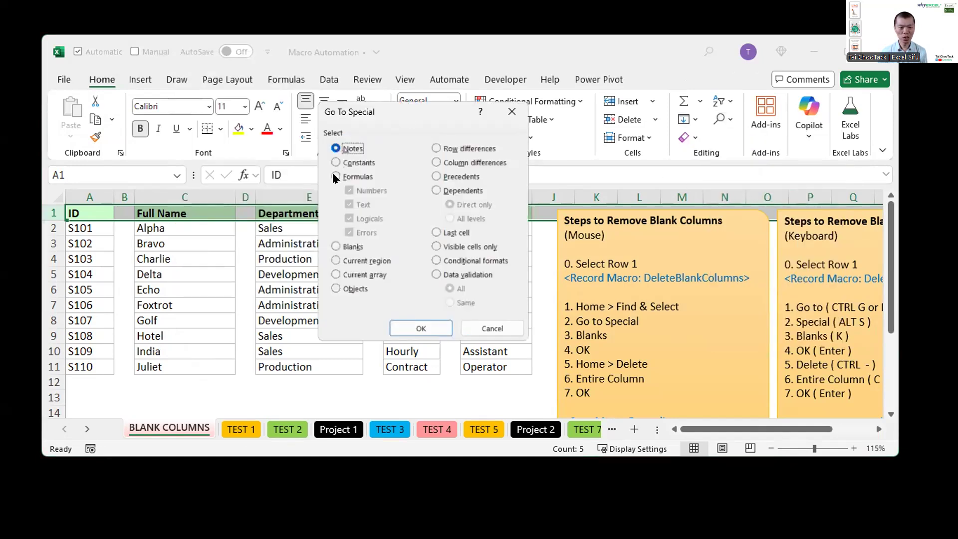
pyautogui.click(337, 246)
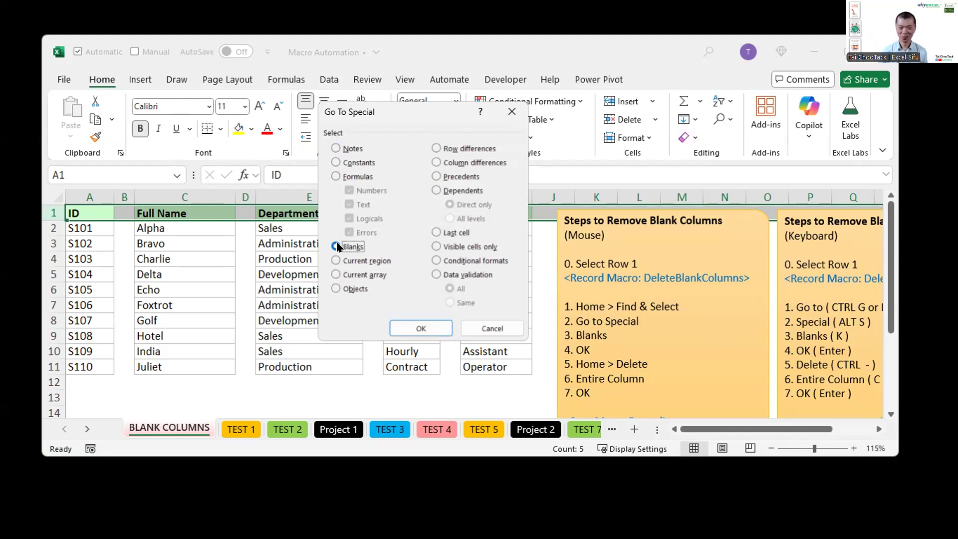
pyautogui.click(336, 246)
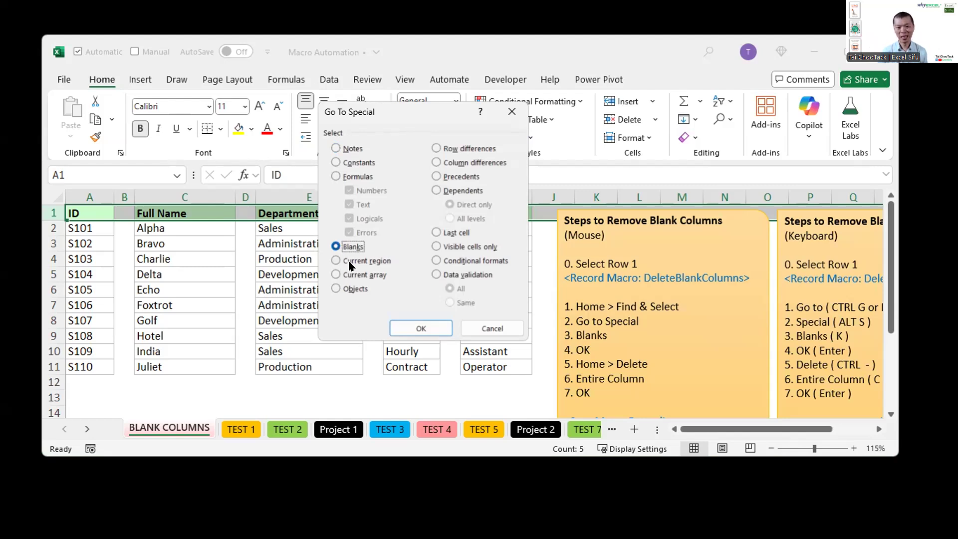
pyautogui.click(398, 327)
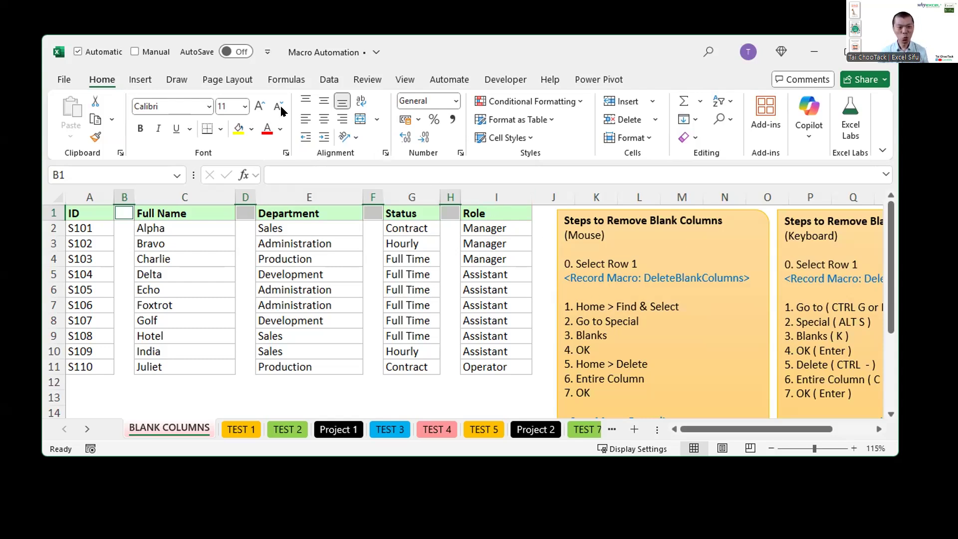
# Step: Delete the entire sheet columns of the selected blank header cells, undo the deletion, and select cell I3
pyautogui.click(102, 80)
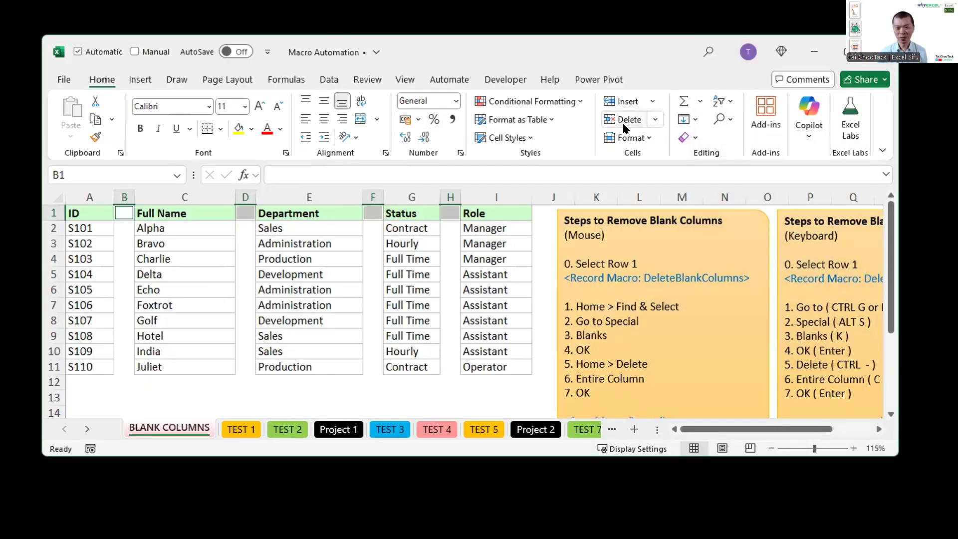
pyautogui.click(653, 121)
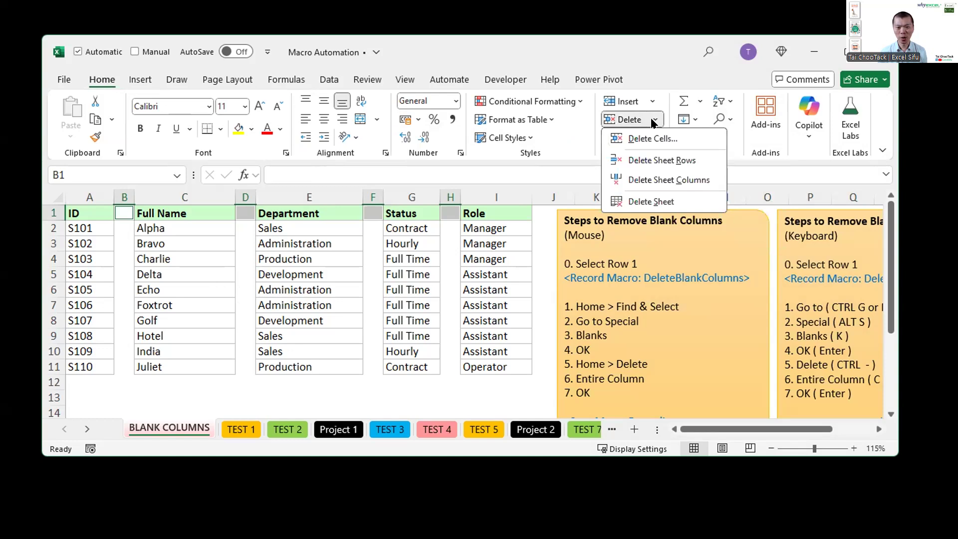
pyautogui.click(652, 180)
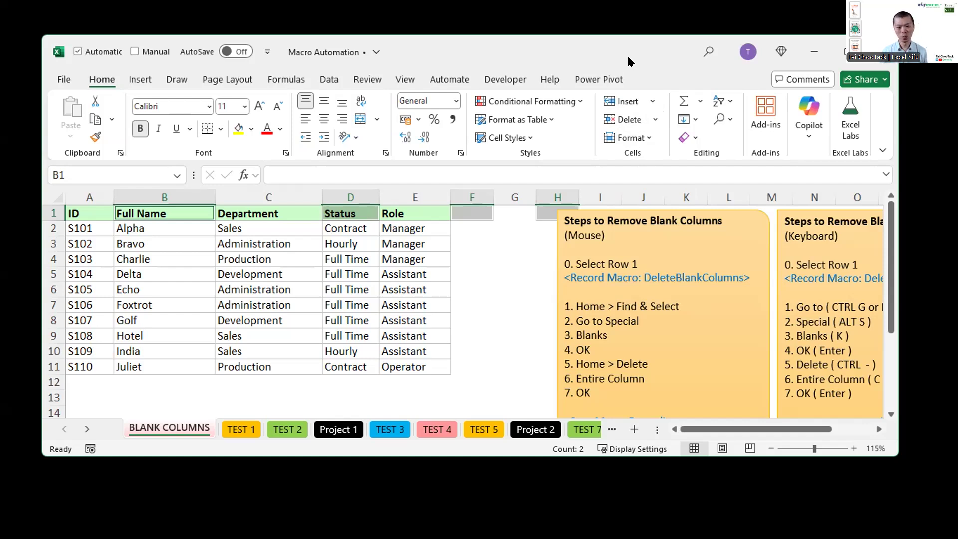
pyautogui.hotkey('ctrl', 'z')
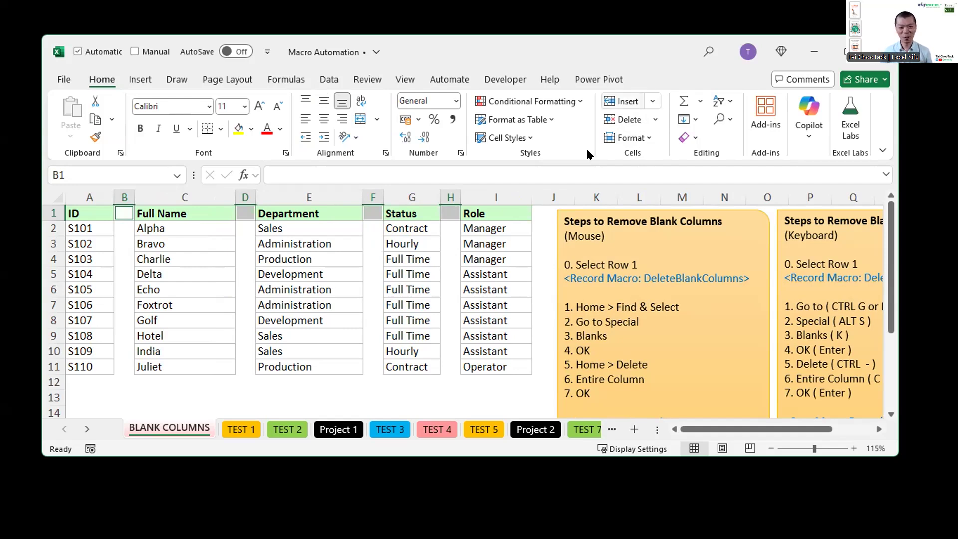
pyautogui.click(511, 242)
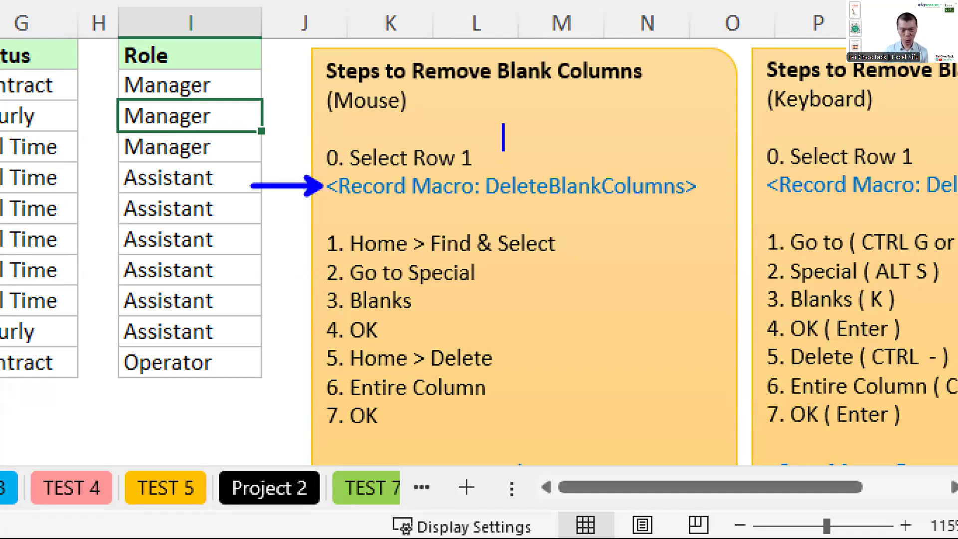
# Step: Annotate the enlarged macro steps with the notes "why?" and "reuse in diff sheet", and close the annotation view
pyautogui.write('why?')
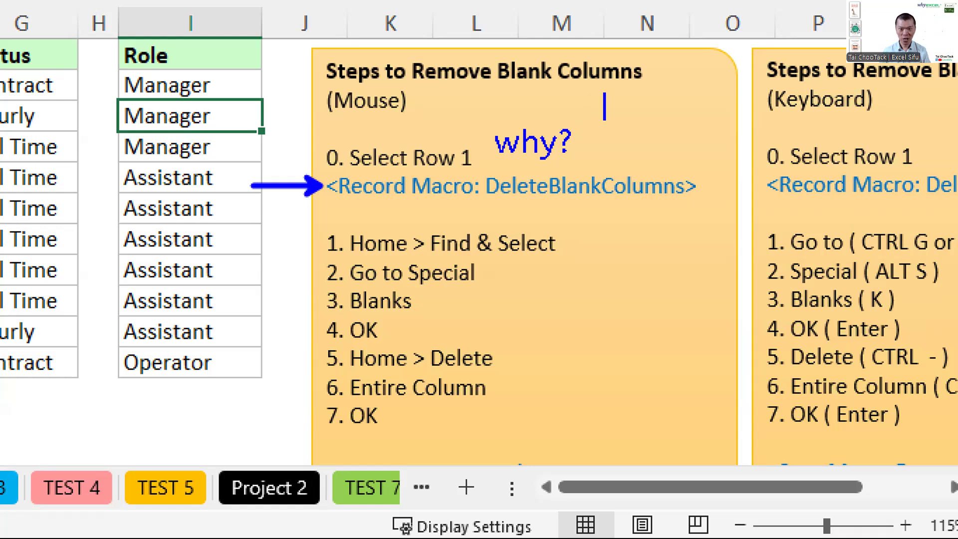
pyautogui.write('reuse')
pyautogui.press('Return')
pyautogui.write('in diff sheet')
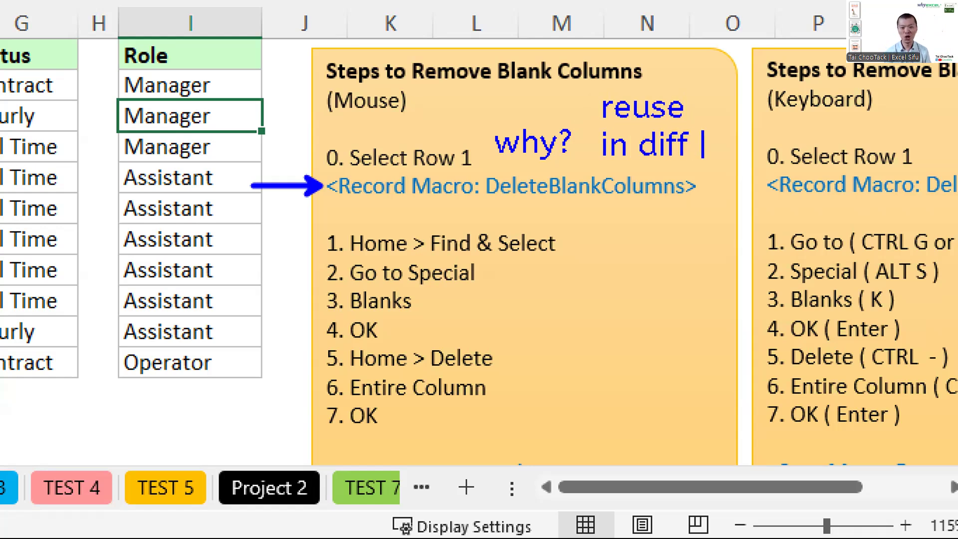
pyautogui.press('Escape')
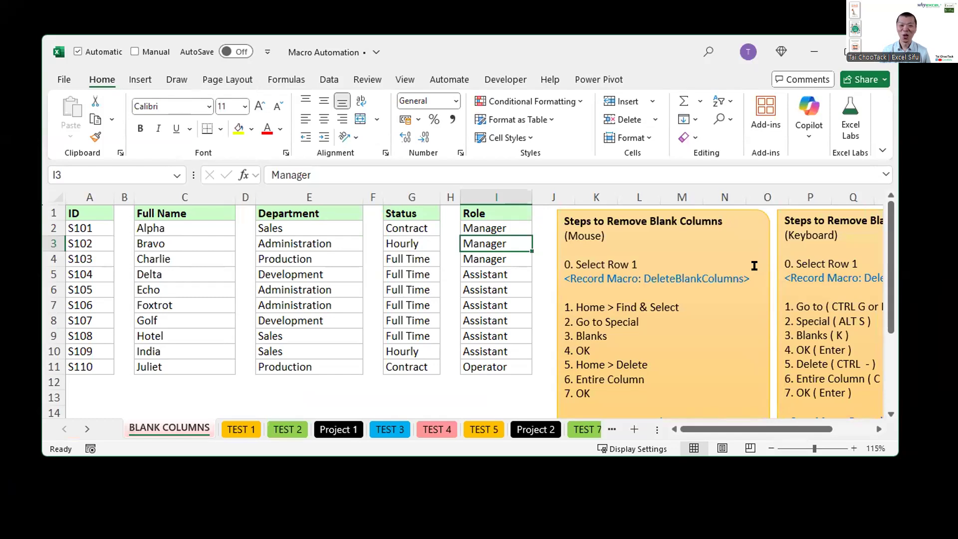
# Step: Check in the ribbon customization options that Developer is enabled among the main tabs, marking it on screen, and accept the dialog
pyautogui.click(499, 81)
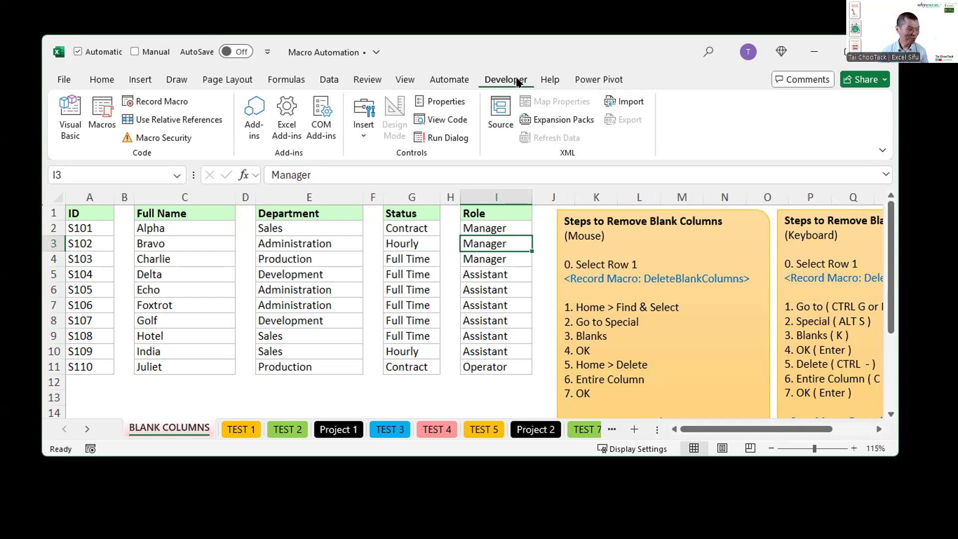
pyautogui.click(412, 81)
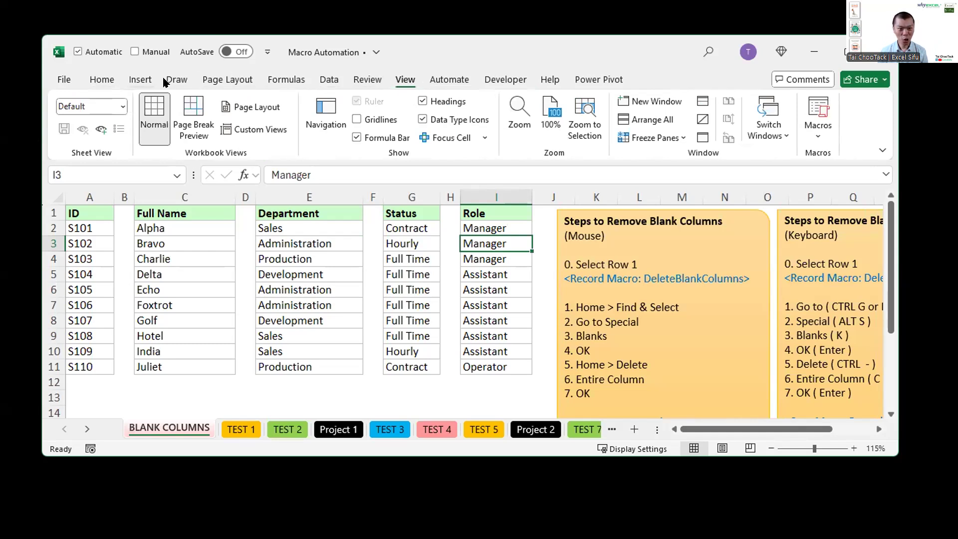
pyautogui.rightClick(405, 83)
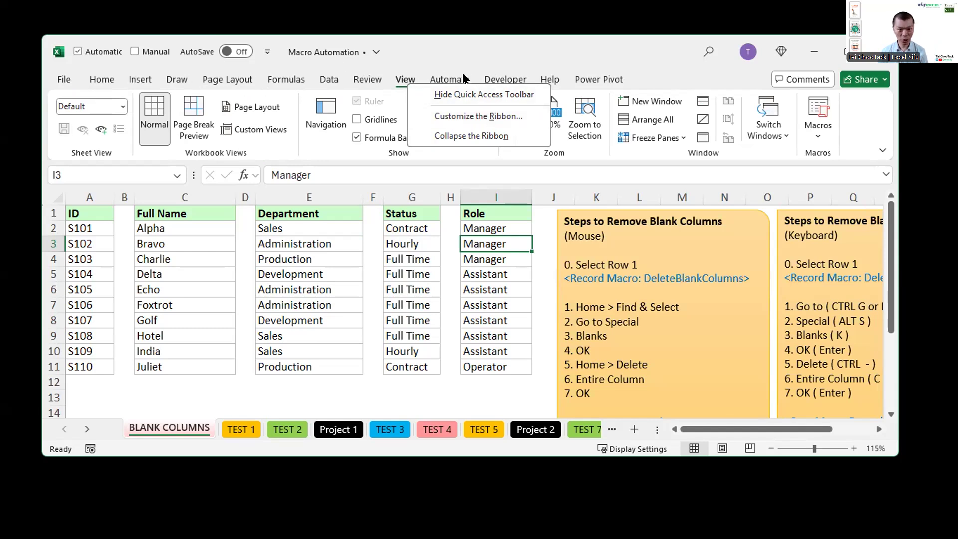
pyautogui.click(454, 117)
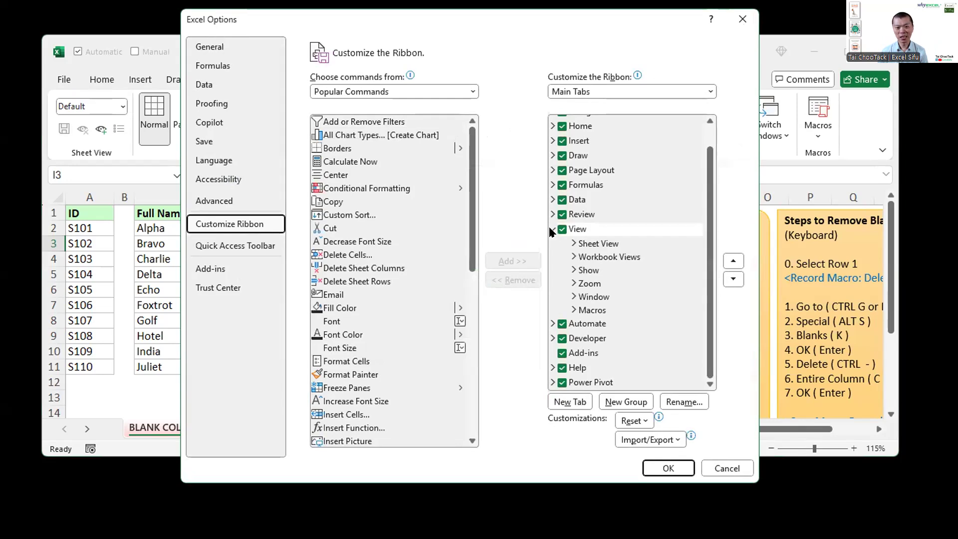
pyautogui.click(552, 230)
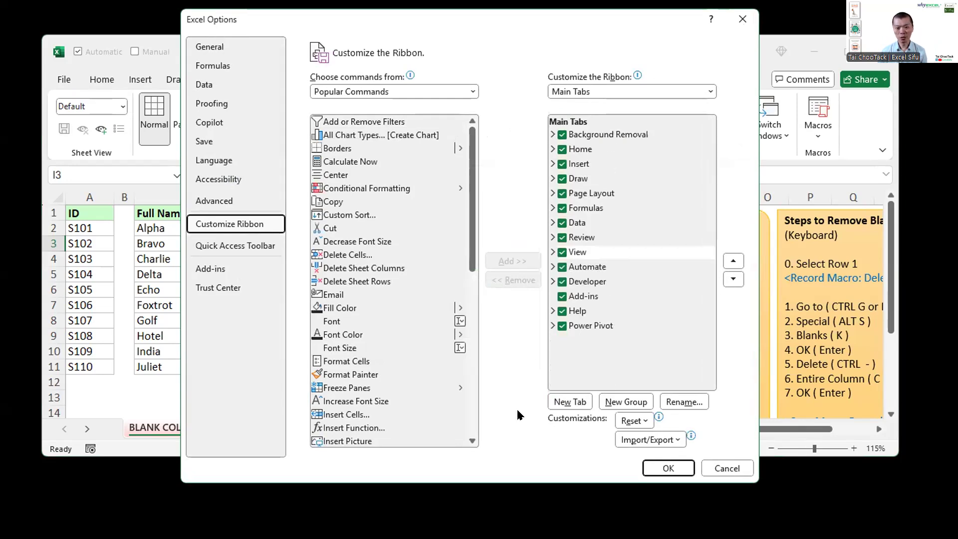
pyautogui.moveTo(546, 272); pyautogui.dragTo(626, 295)
pyautogui.moveTo(551, 280); pyautogui.dragTo(504, 232)
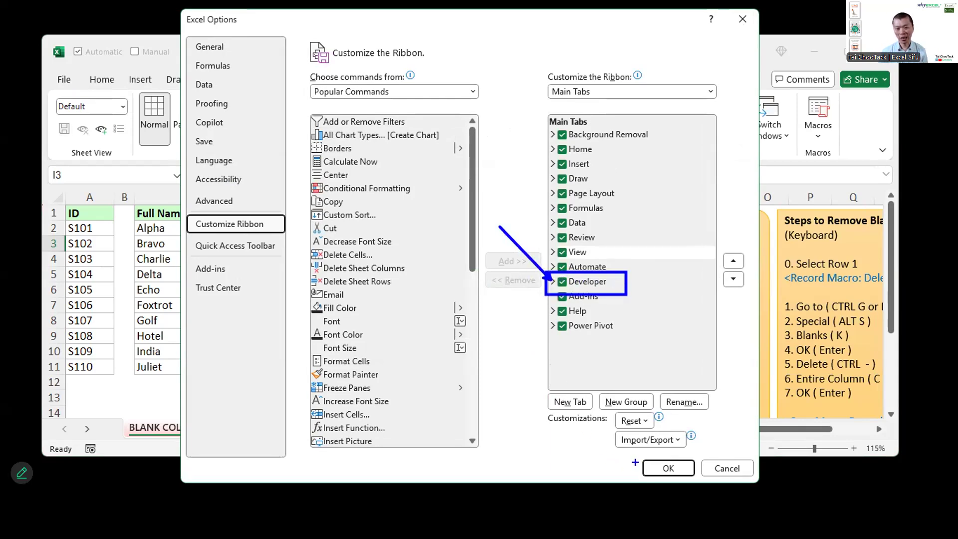
pyautogui.moveTo(643, 467); pyautogui.dragTo(598, 448)
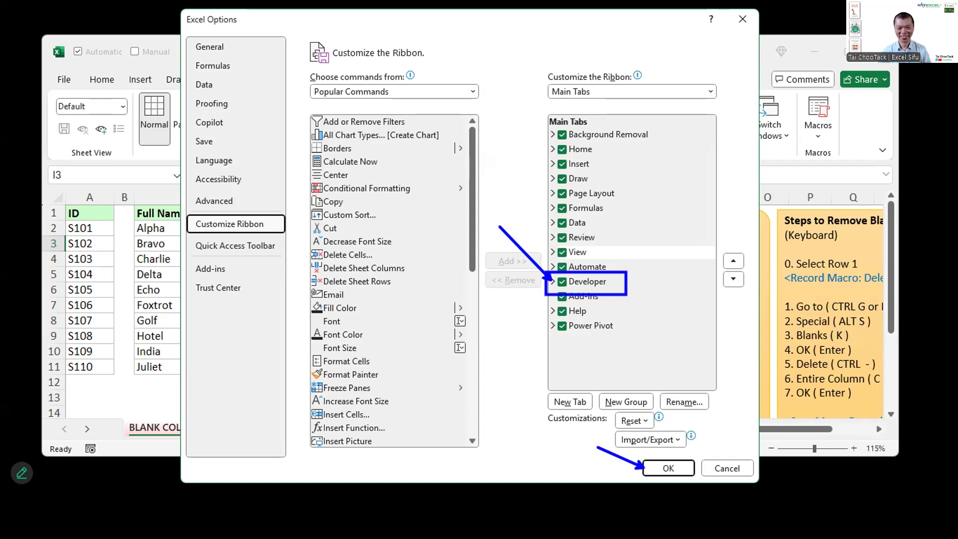
pyautogui.click(675, 469)
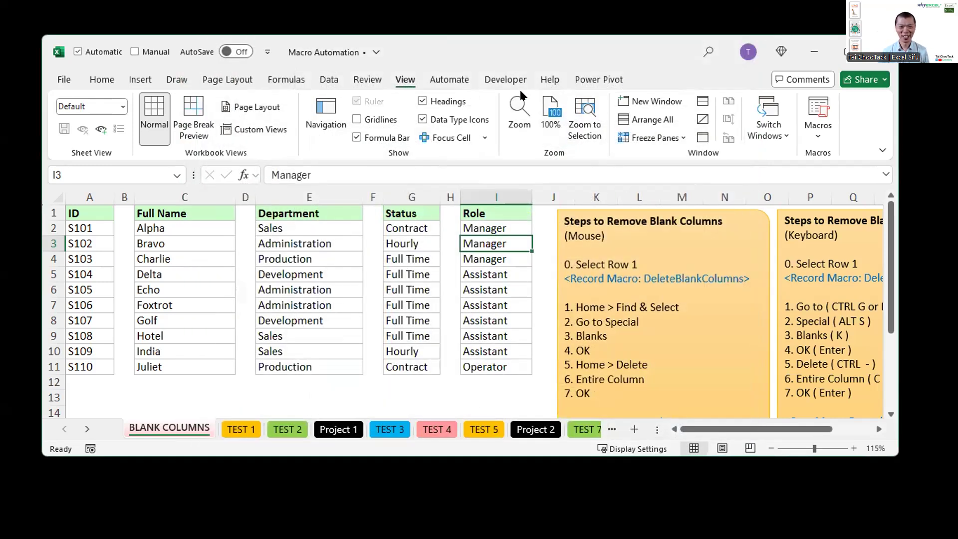
# Step: Display the Developer commands, select cell E5, and extend the workbook window downward to reveal the whole mouse instruction box
pyautogui.click(507, 81)
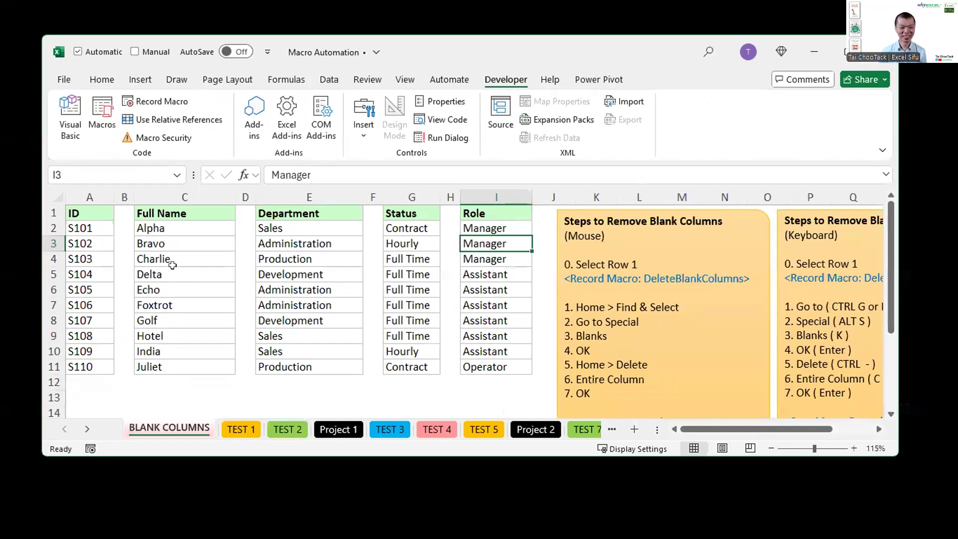
pyautogui.click(173, 270)
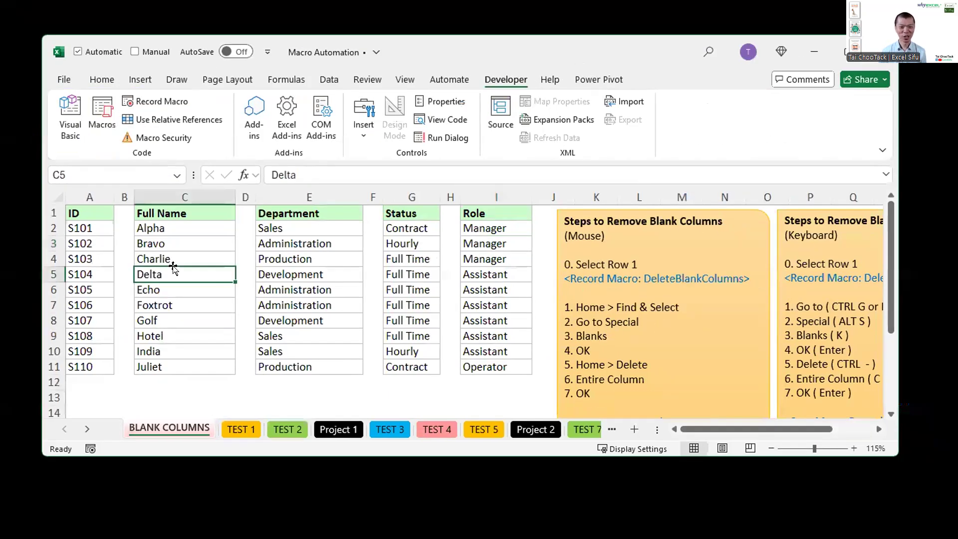
pyautogui.click(285, 270)
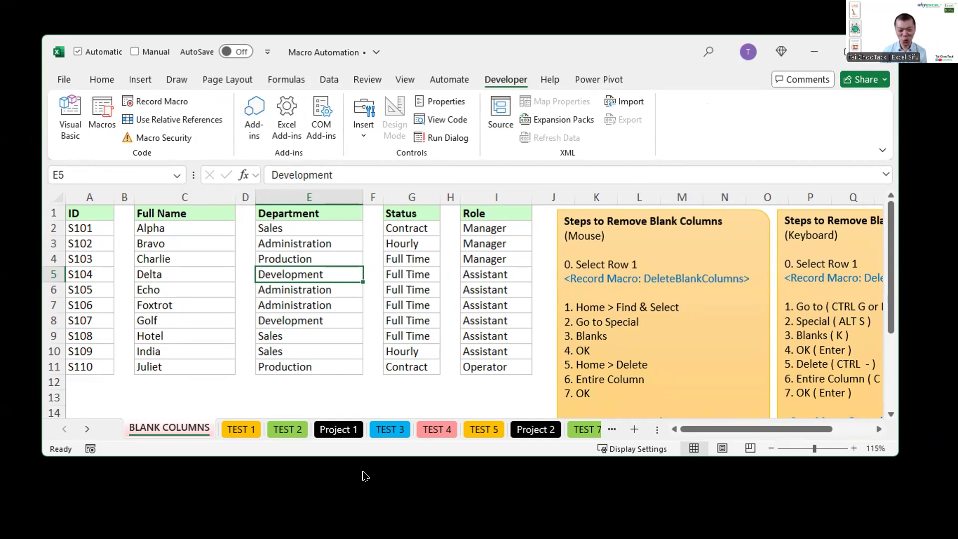
pyautogui.moveTo(363, 456); pyautogui.dragTo(363, 481)
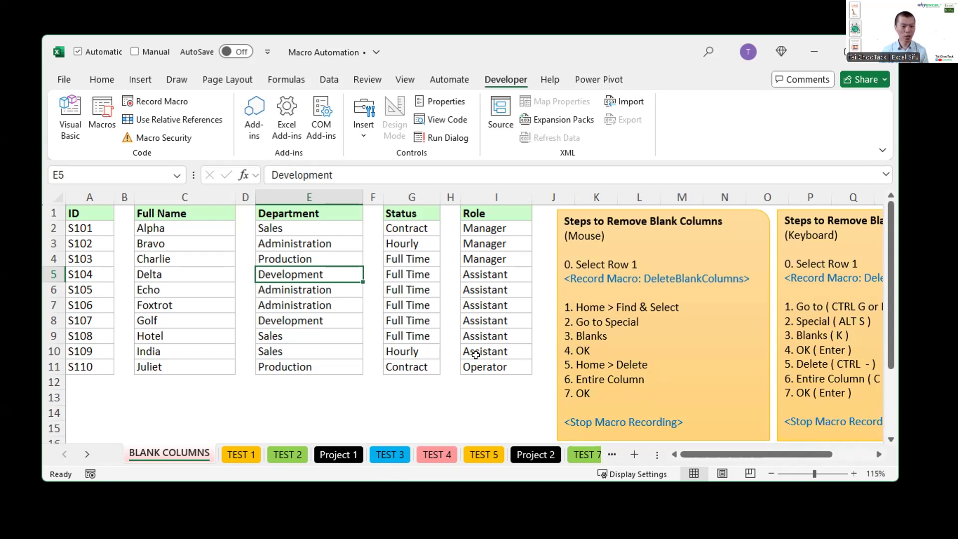
# Step: Select row 1 of BLANK COLUMNS and start recording a macro named DeleteBlankColumns, stored in This Workbook
pyautogui.click(45, 210)
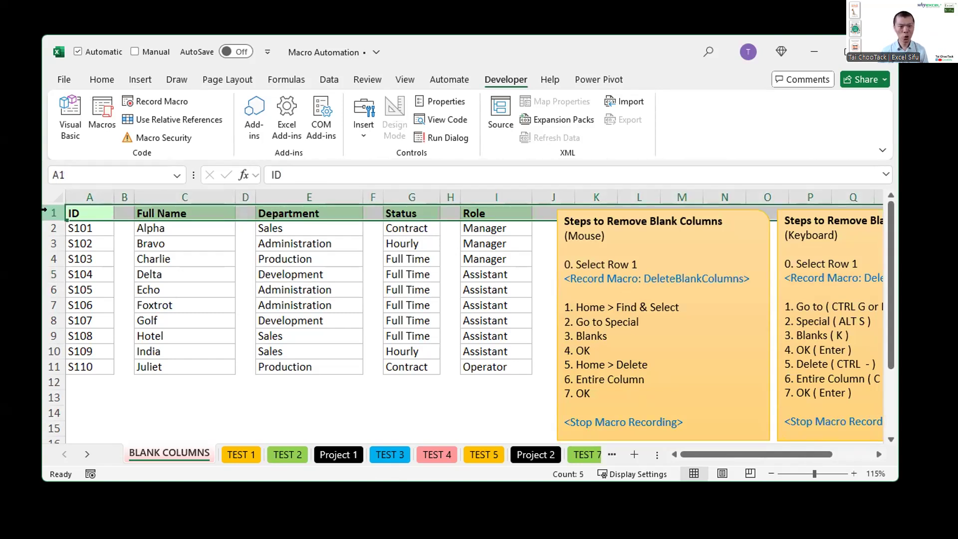
pyautogui.click(154, 102)
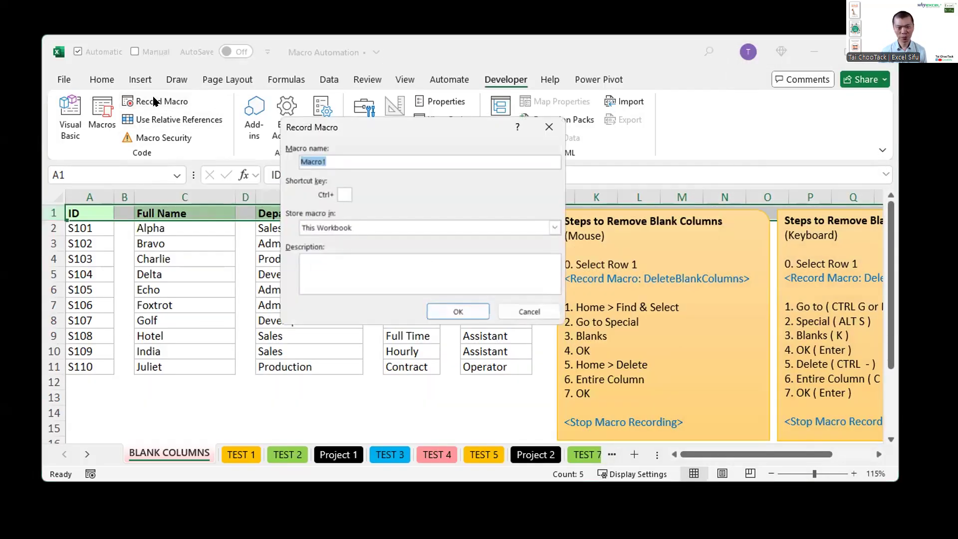
pyautogui.moveTo(342, 129); pyautogui.dragTo(322, 206)
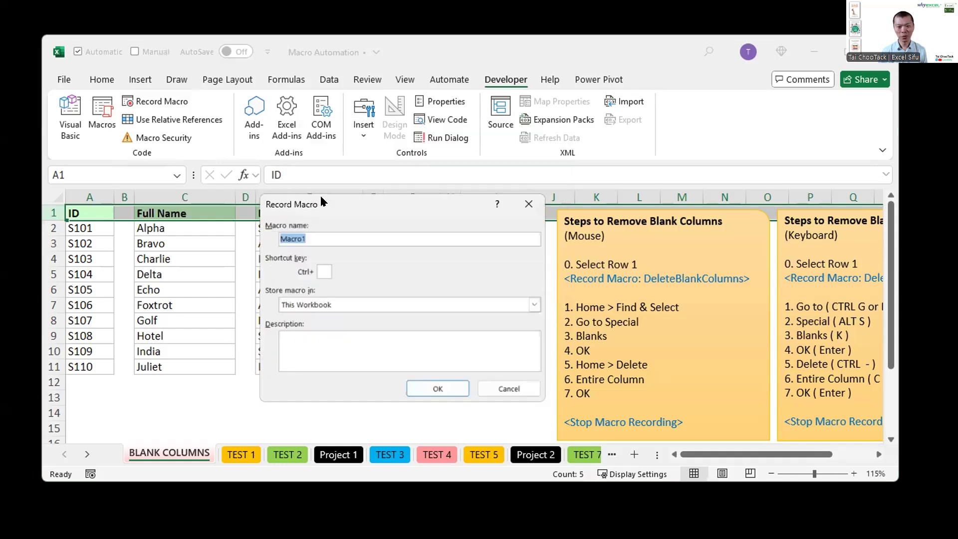
pyautogui.write('DeleteBlankCol')
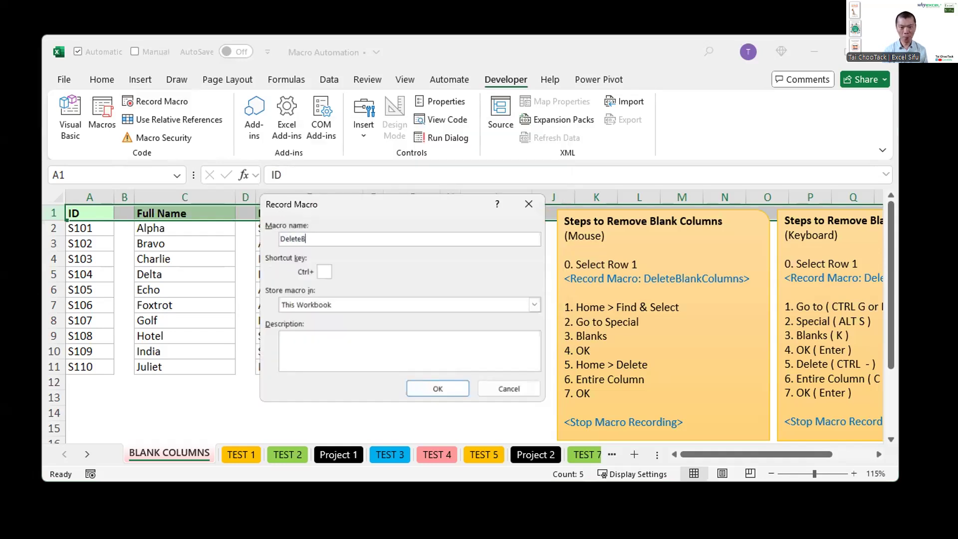
pyautogui.press('BackSpace')
pyautogui.press('BackSpace')
pyautogui.press('BackSpace')
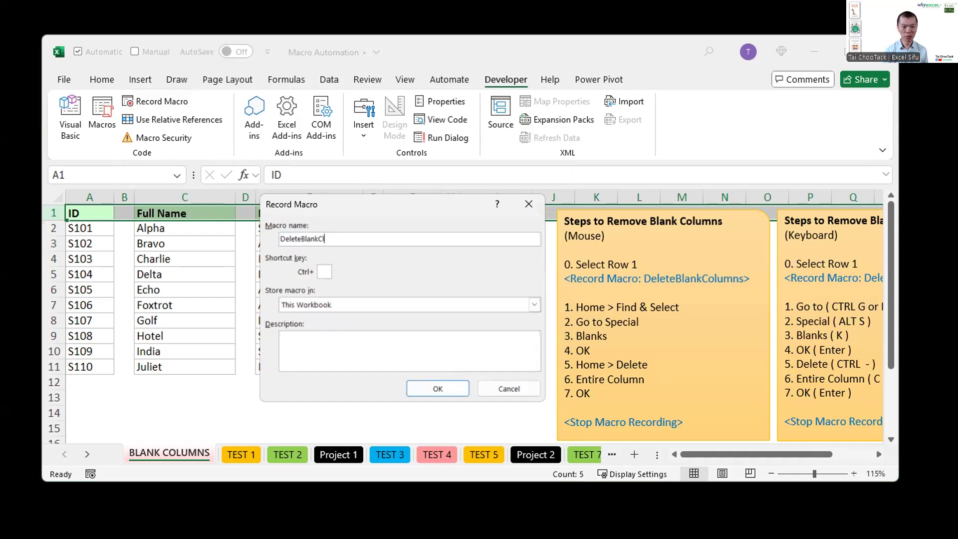
pyautogui.write('Columns')
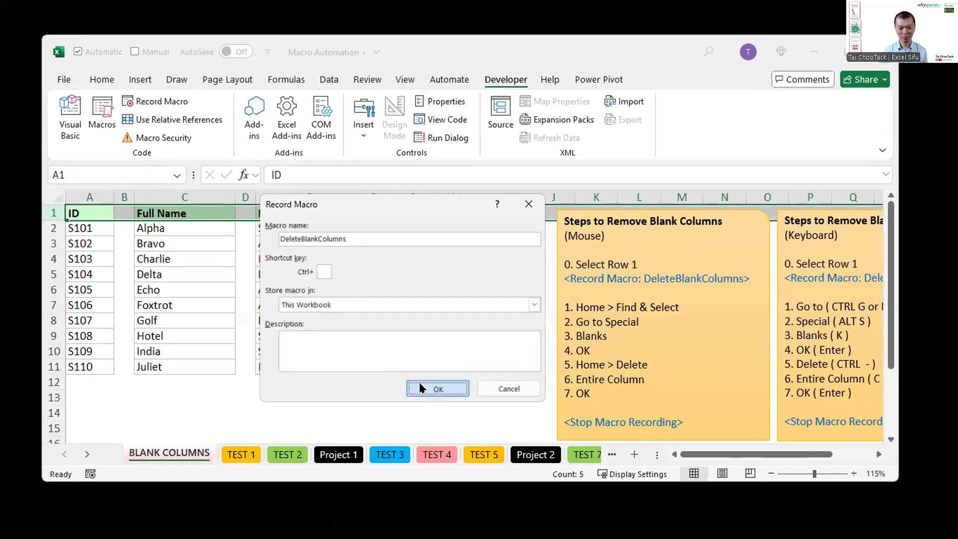
pyautogui.click(421, 389)
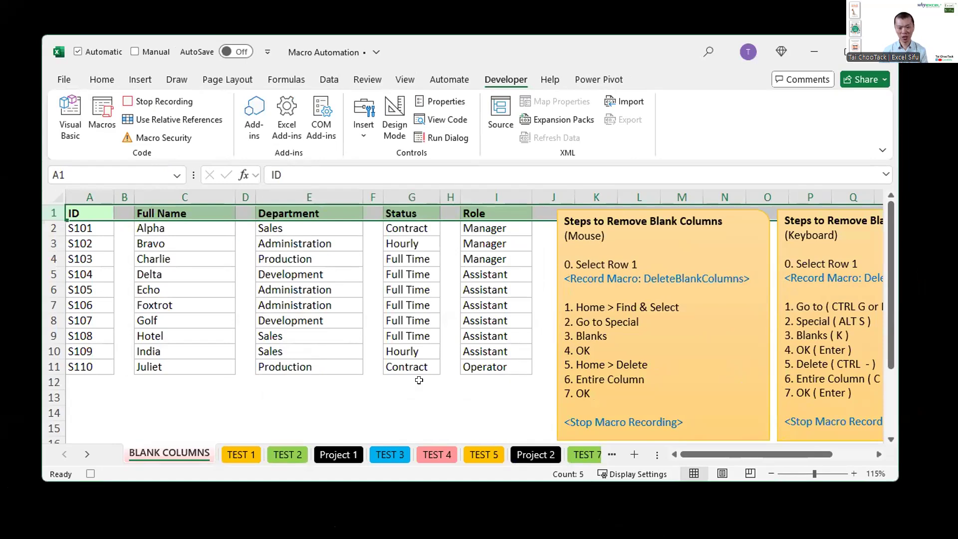
# Step: Select the blank cells of row 1 using Go To Special with Blanks, and delete their entire sheet columns
pyautogui.click(113, 81)
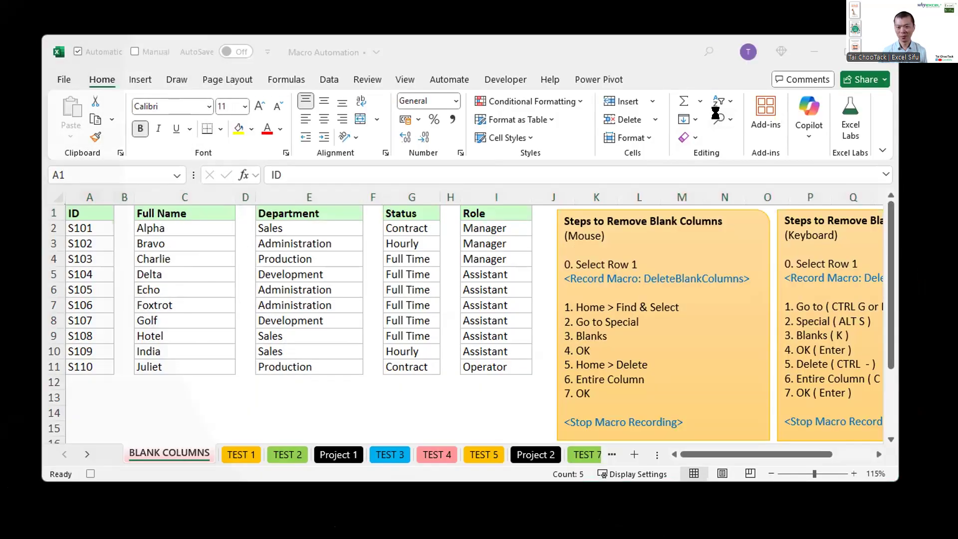
pyautogui.click(721, 120)
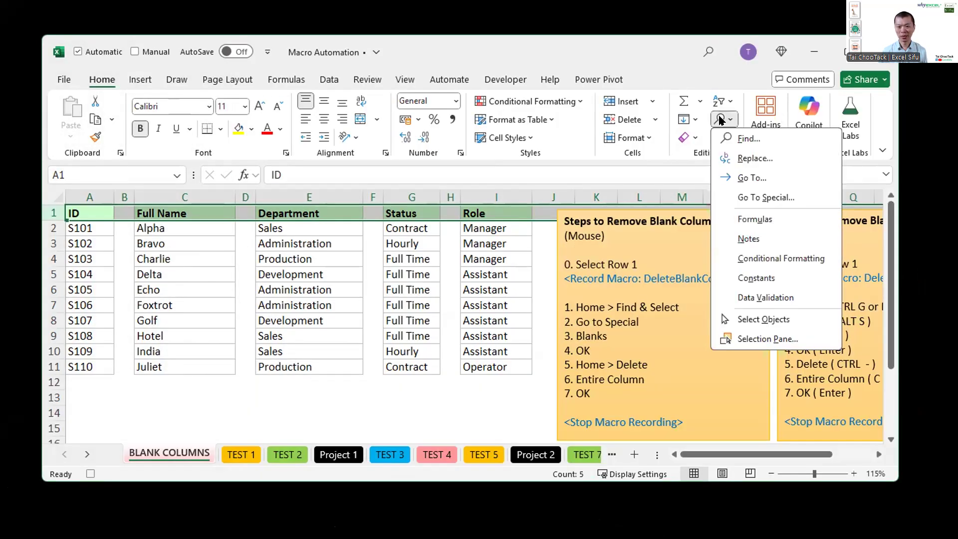
pyautogui.click(758, 197)
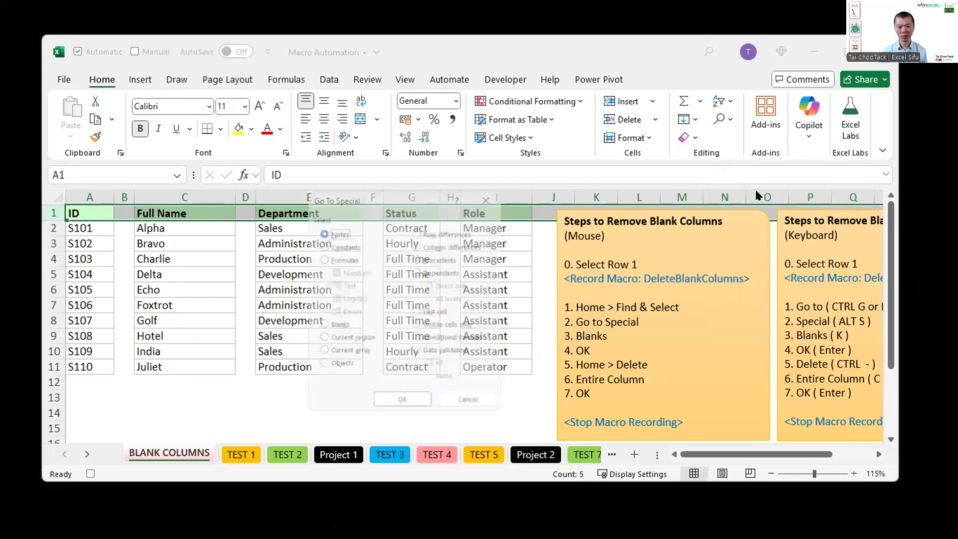
pyautogui.click(327, 324)
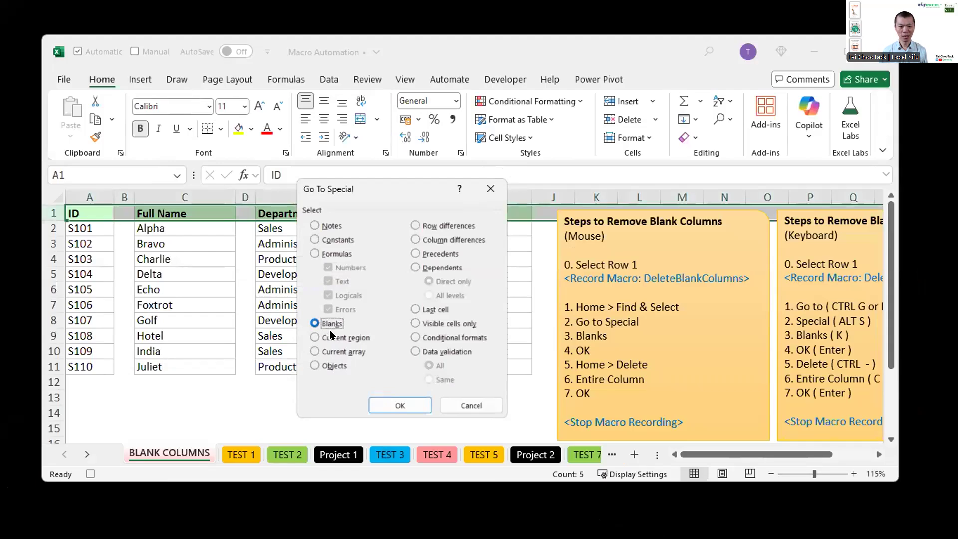
pyautogui.click(395, 407)
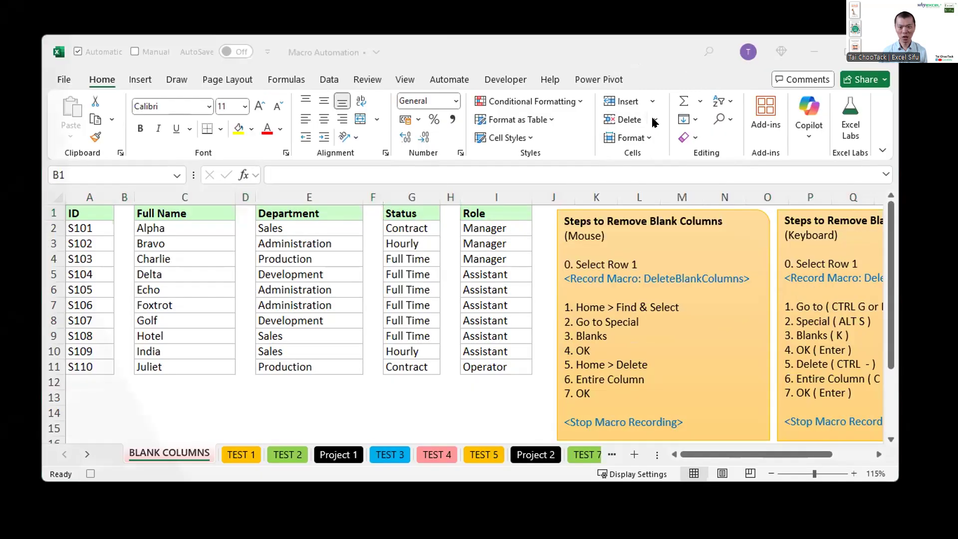
pyautogui.click(654, 120)
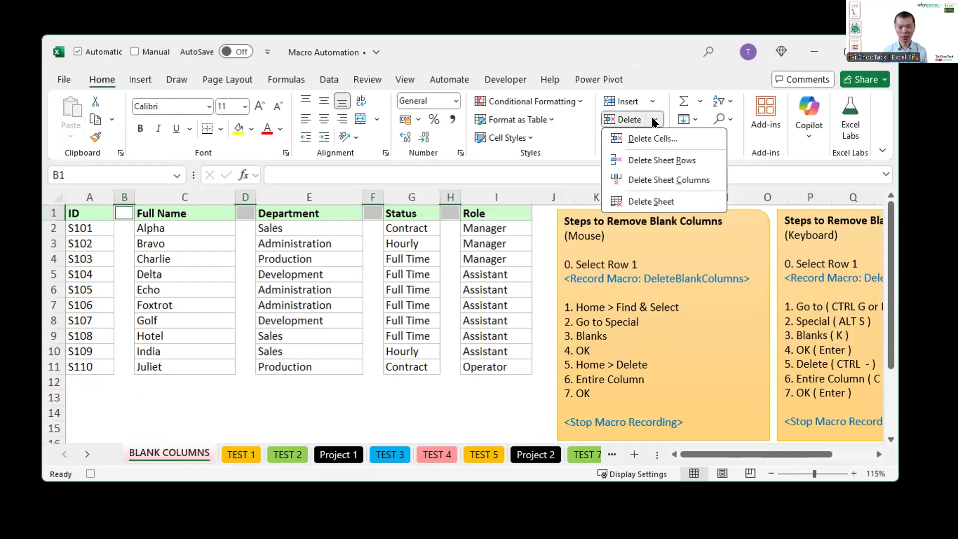
pyautogui.click(652, 179)
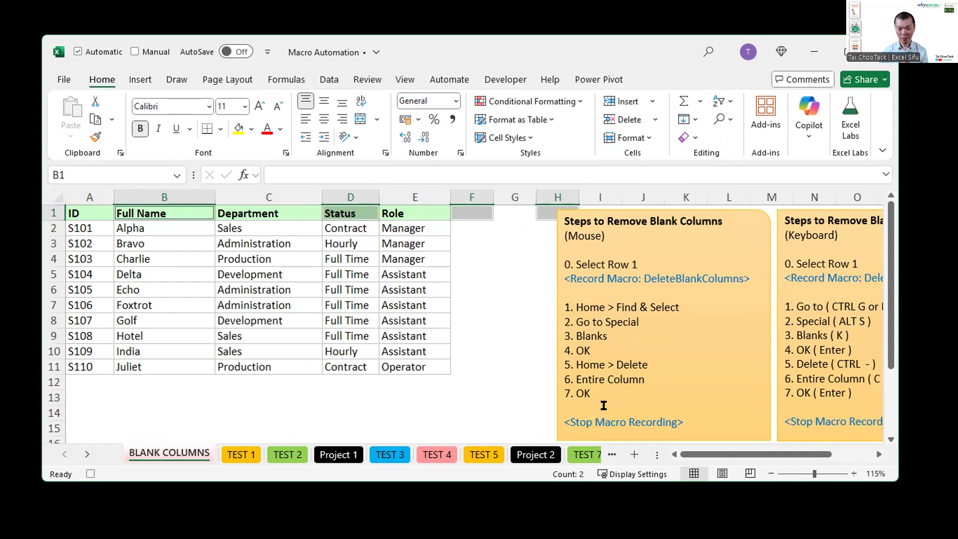
# Step: Stop the macro recording and discard the offered Office Script version
pyautogui.click(505, 79)
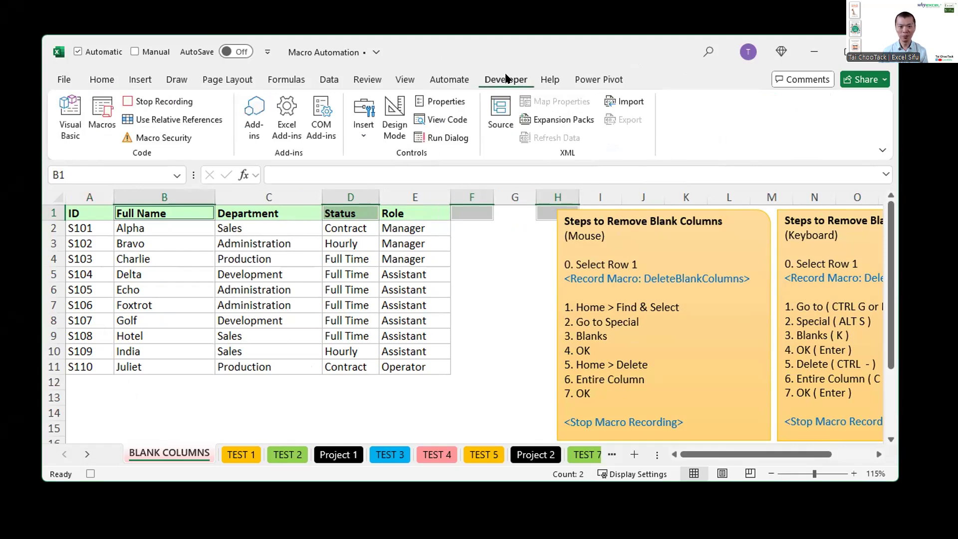
pyautogui.click(170, 102)
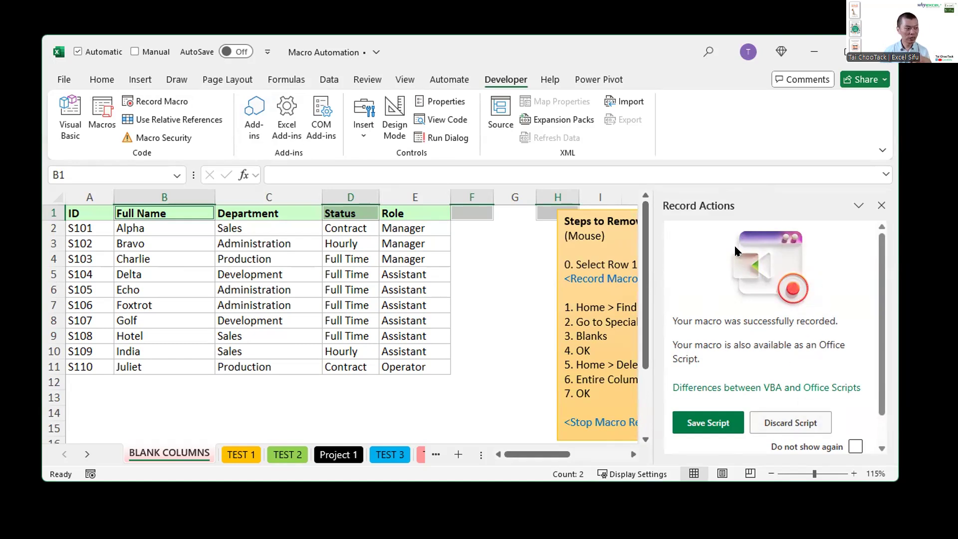
pyautogui.click(792, 423)
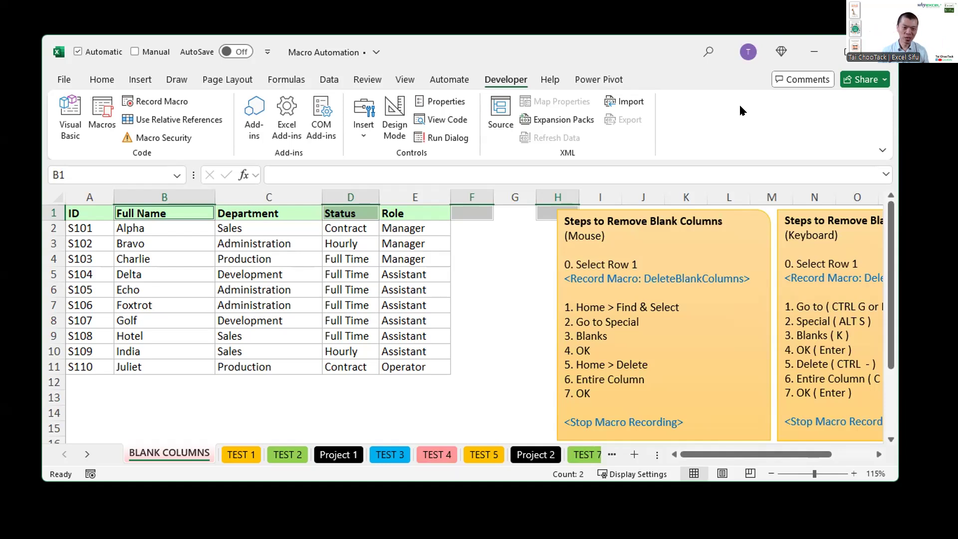
# Step: Undo the deletion of the blank columns and select cell I3
pyautogui.hotkey('ctrl', 'z')
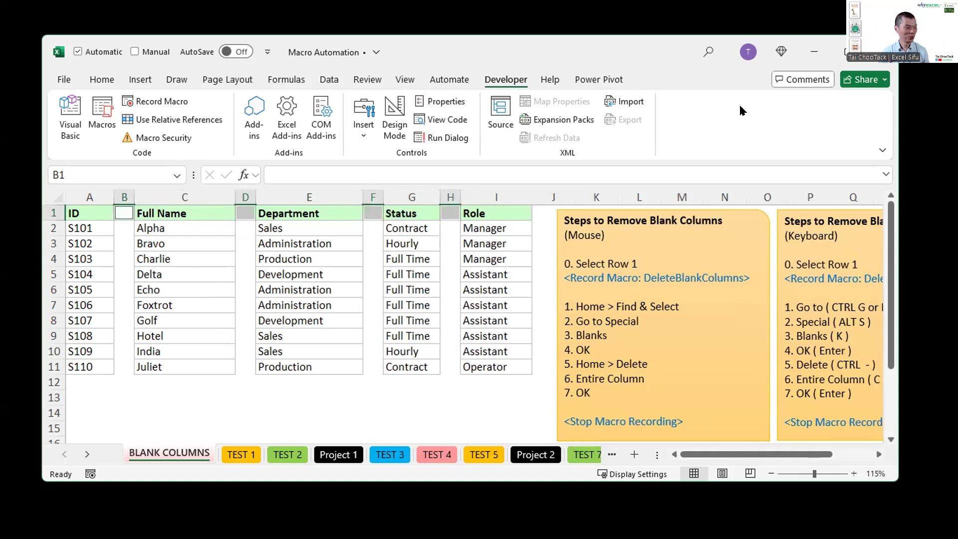
pyautogui.click(463, 243)
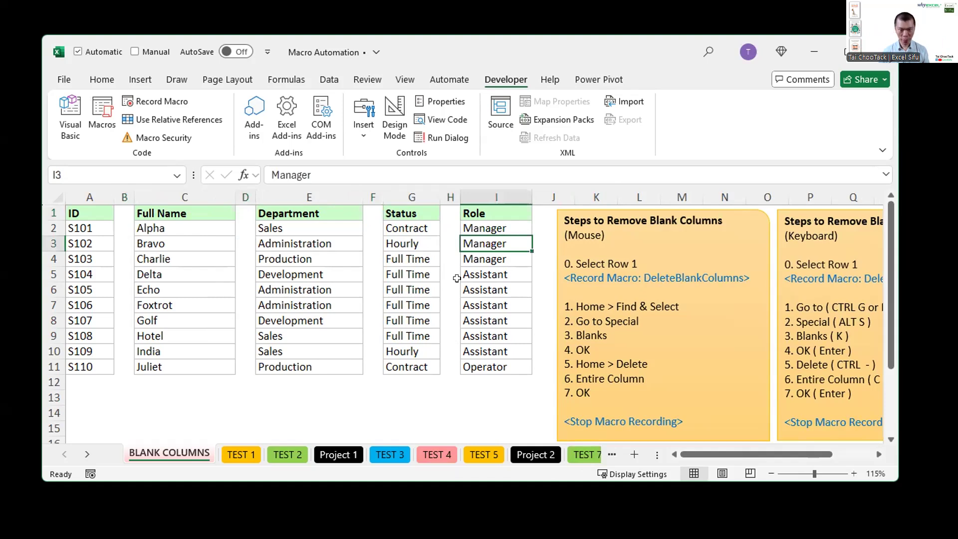
# Step: Switch to a blank white annotation screen and begin a text note with "af"
pyautogui.hotkey('ctrl', '2')
pyautogui.write('wt')
pyautogui.write('af')
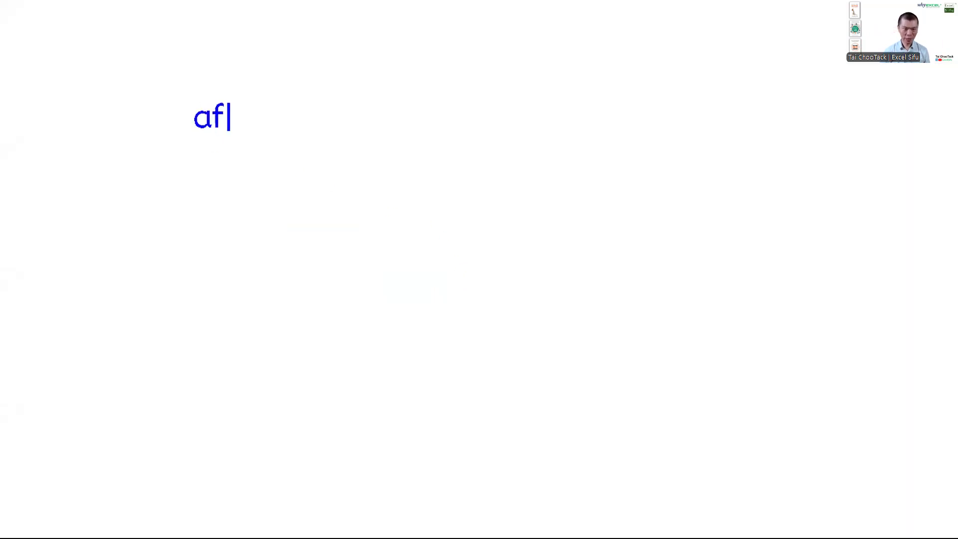
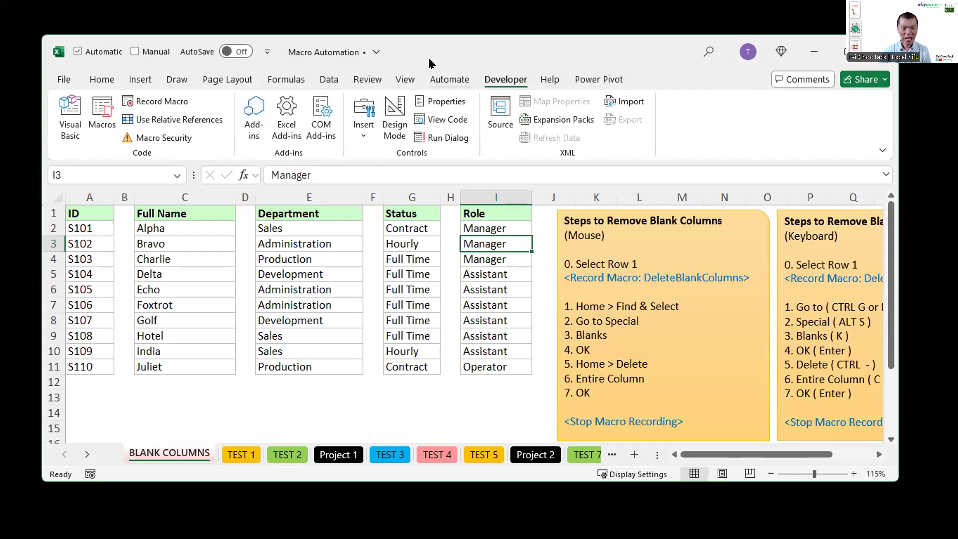
# Step: Duplicate the BLANK COLUMNS worksheet, placing the copy directly after the original
pyautogui.moveTo(429, 53); pyautogui.dragTo(425, 30)
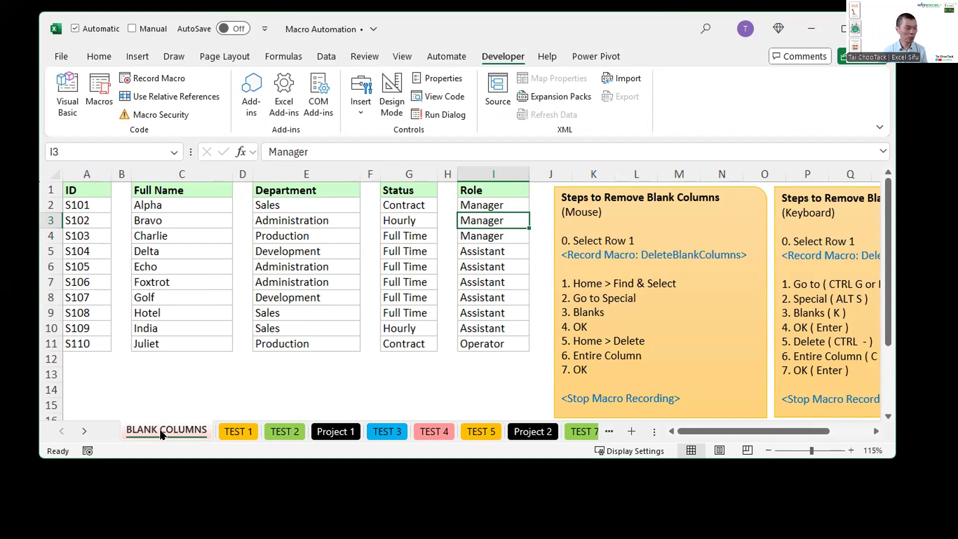
pyautogui.press('ctrl')
pyautogui.press('ctrl')
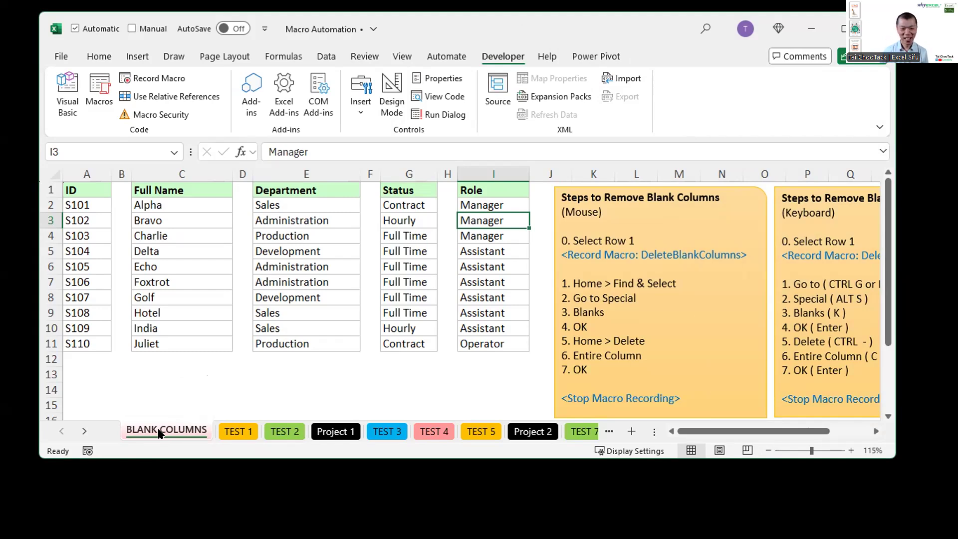
pyautogui.moveTo(158, 433); pyautogui.dragTo(228, 382)
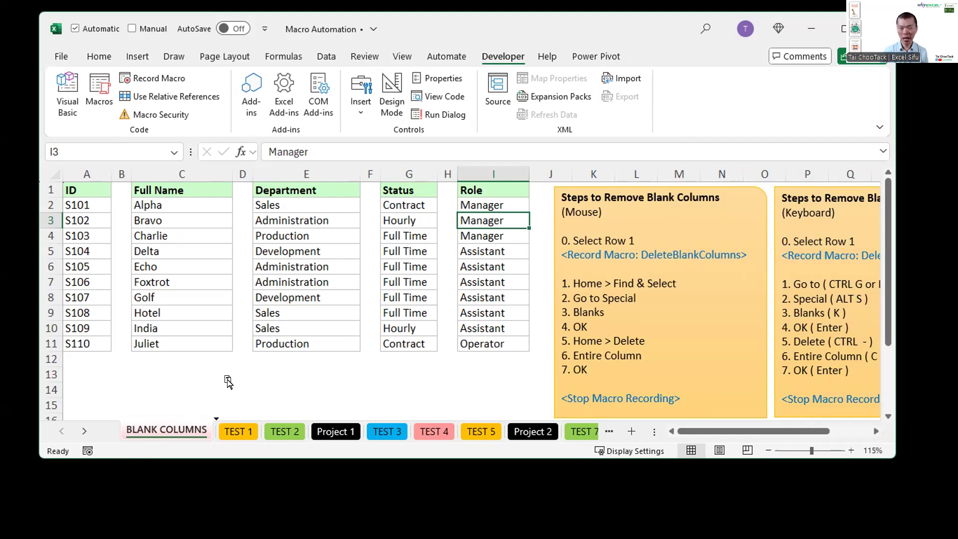
pyautogui.moveTo(228, 382)
pyautogui.mouseDown()
pyautogui.moveTo(201, 388)
pyautogui.moveTo(227, 383)
pyautogui.mouseUp()
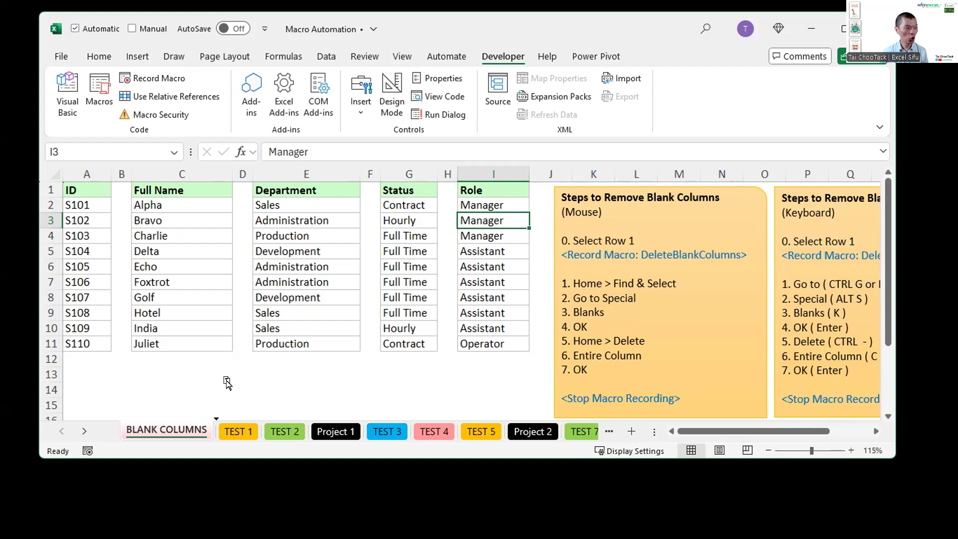
pyautogui.moveTo(227, 382); pyautogui.dragTo(224, 380)
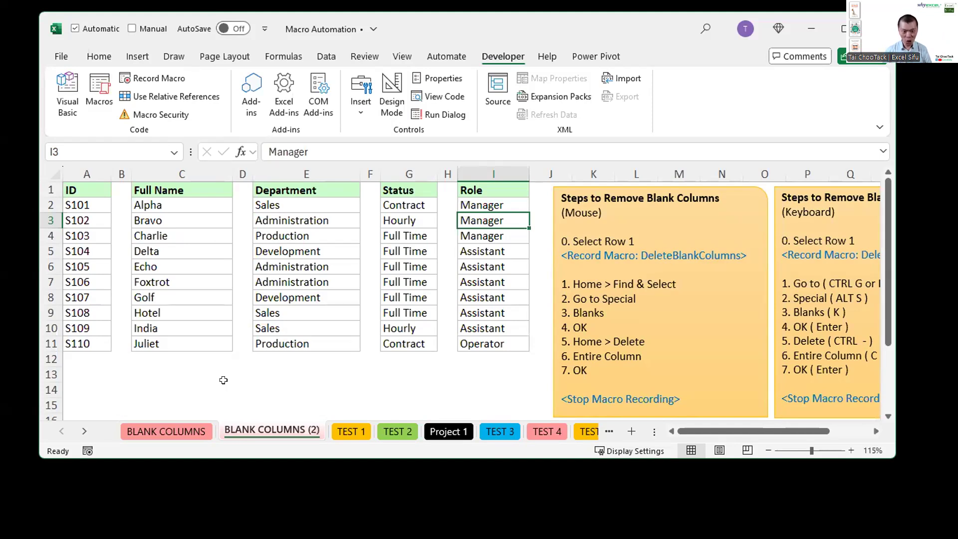
# Step: Create a second copy of the BLANK COLUMNS worksheet through Move or Copy, placed before the original sheet
pyautogui.rightClick(186, 427)
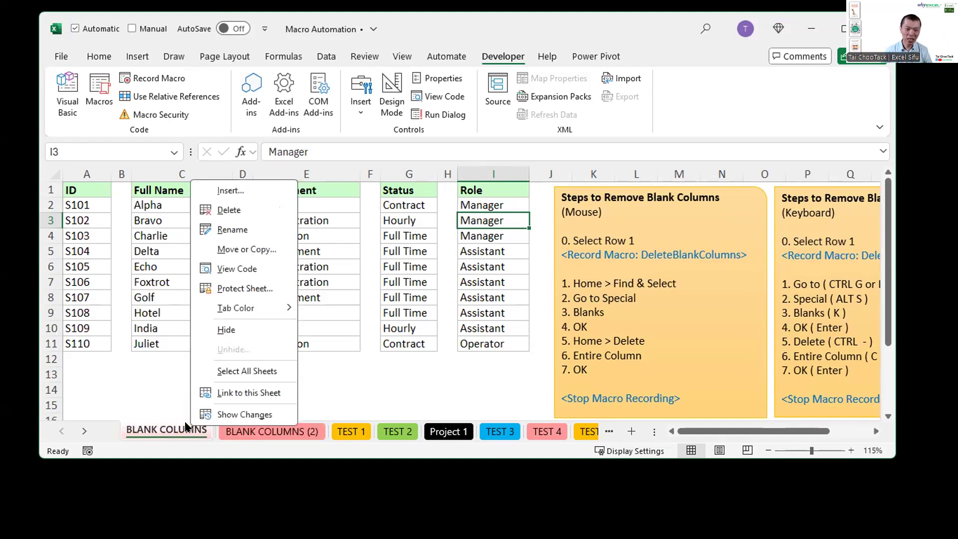
pyautogui.click(244, 249)
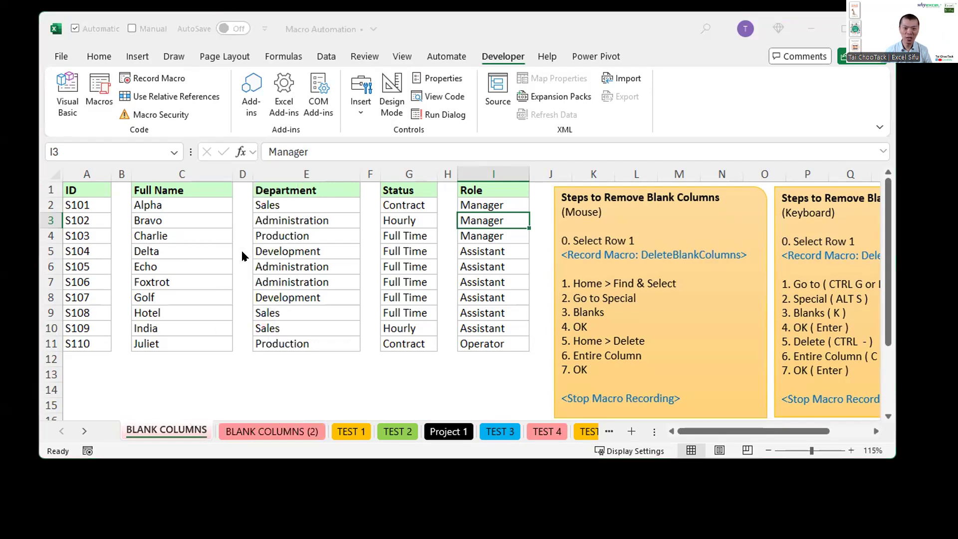
pyautogui.click(149, 357)
pyautogui.click(281, 379)
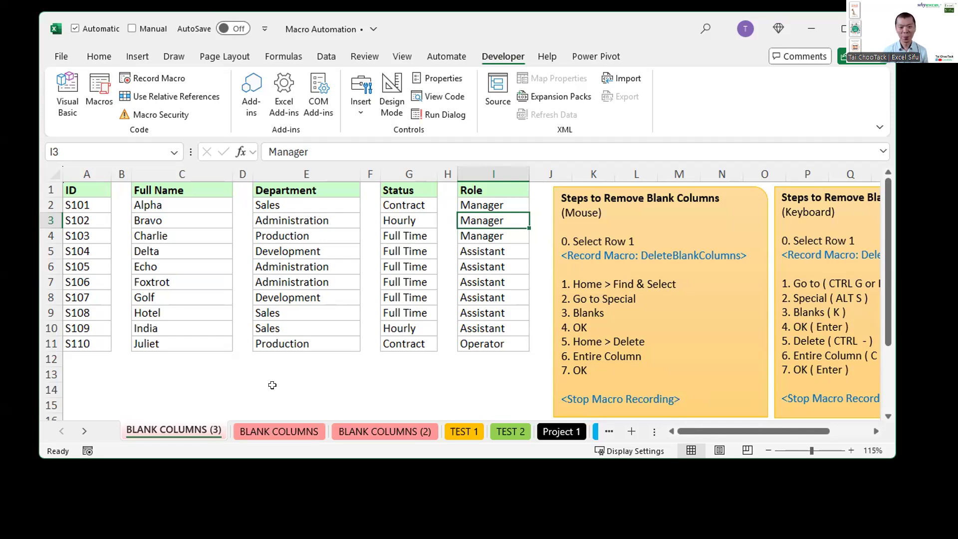
# Step: Draw an annotation arrow pointing at "0. Select Row 1" in the mouse instructions, and leave annotation mode
pyautogui.hotkey('ctrl', '2')
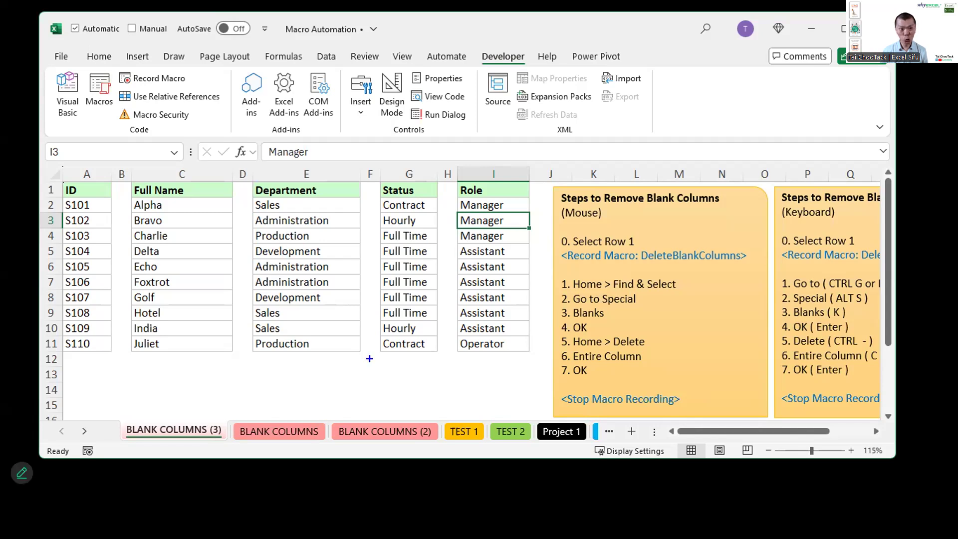
pyautogui.moveTo(559, 242); pyautogui.dragTo(537, 230)
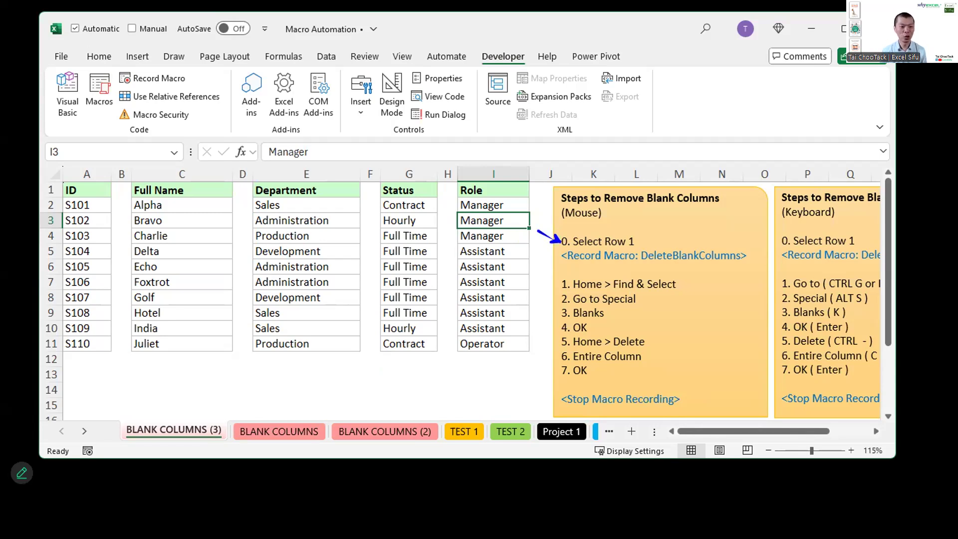
pyautogui.press('Escape')
# Step: Select row 1 on the BLANK COLUMNS (3) sheet and run the DeleteBlankColumns macro stored in This Workbook
pyautogui.click(50, 190)
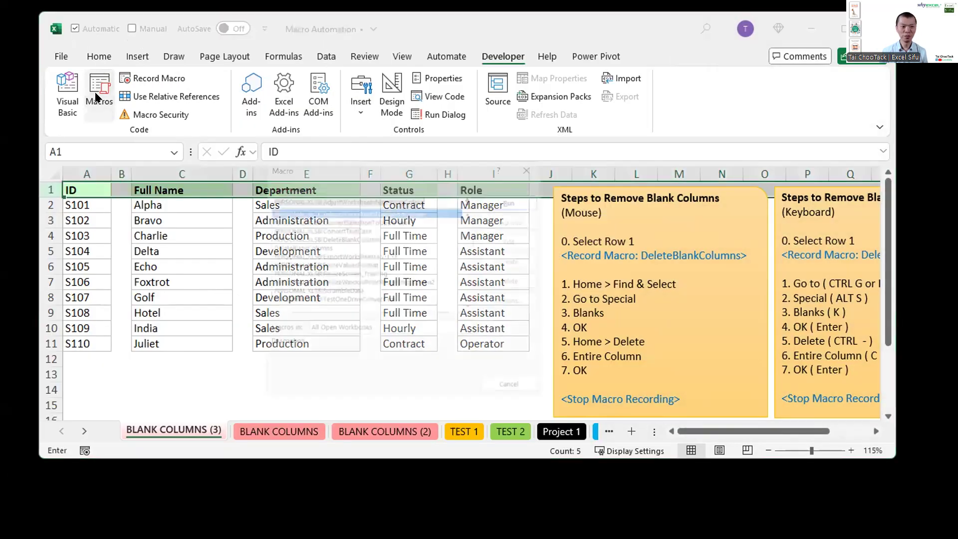
pyautogui.click(96, 96)
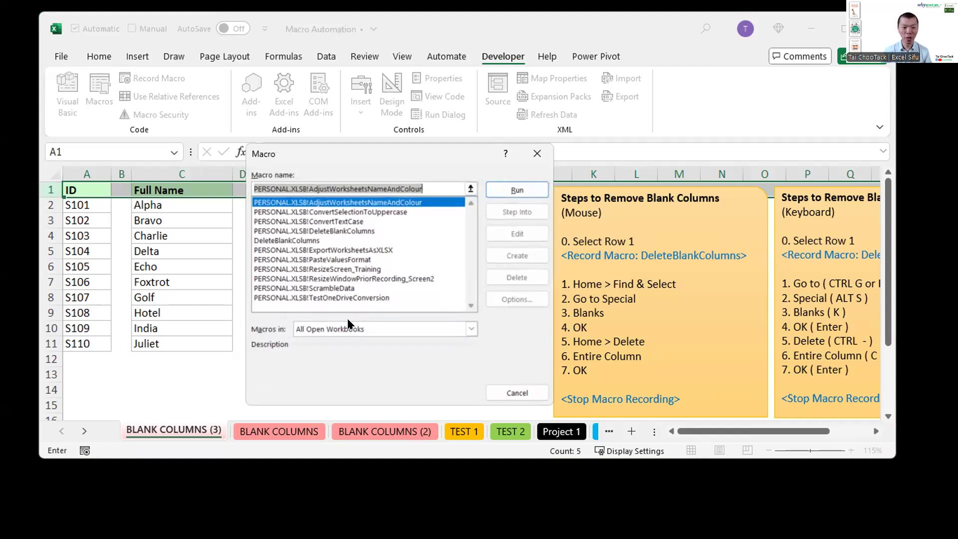
pyautogui.click(352, 332)
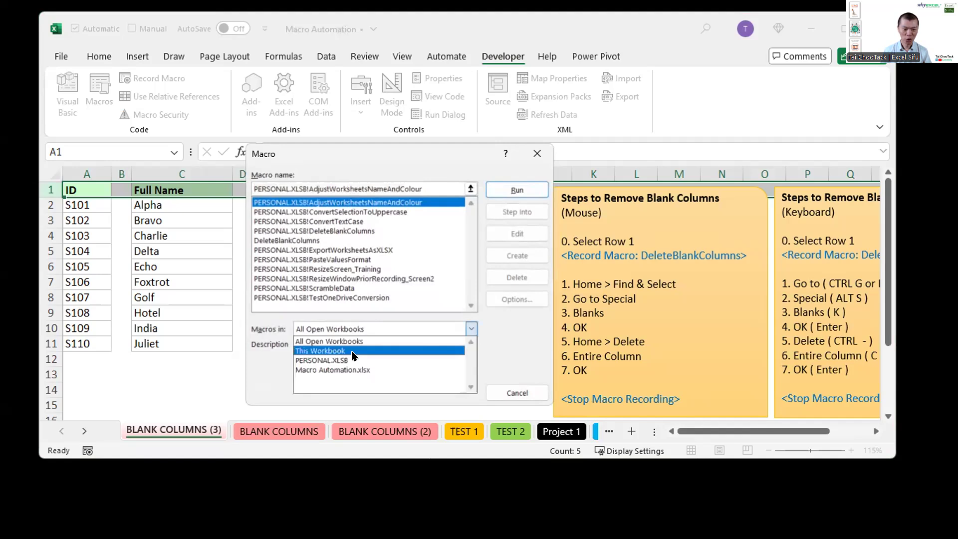
pyautogui.click(344, 351)
pyautogui.click(341, 203)
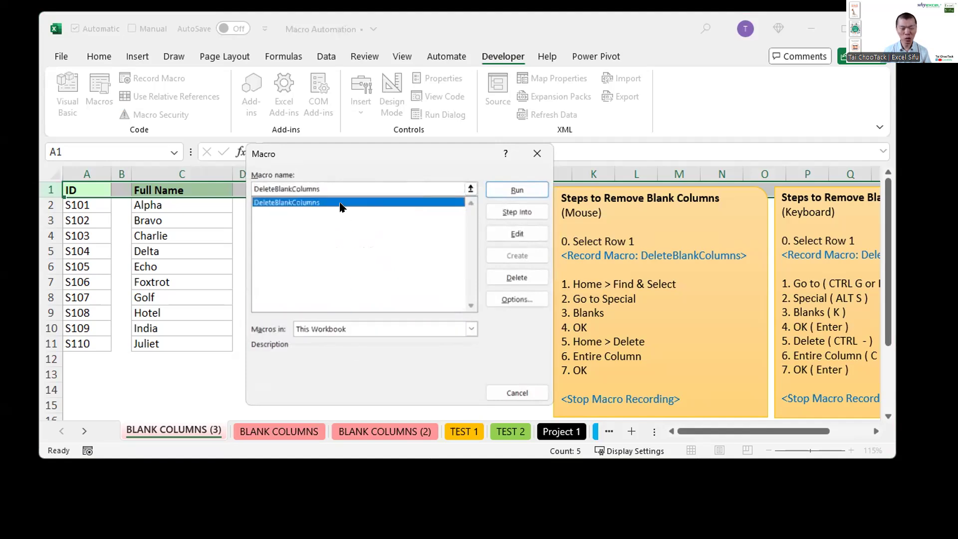
pyautogui.moveTo(316, 148); pyautogui.dragTo(341, 143)
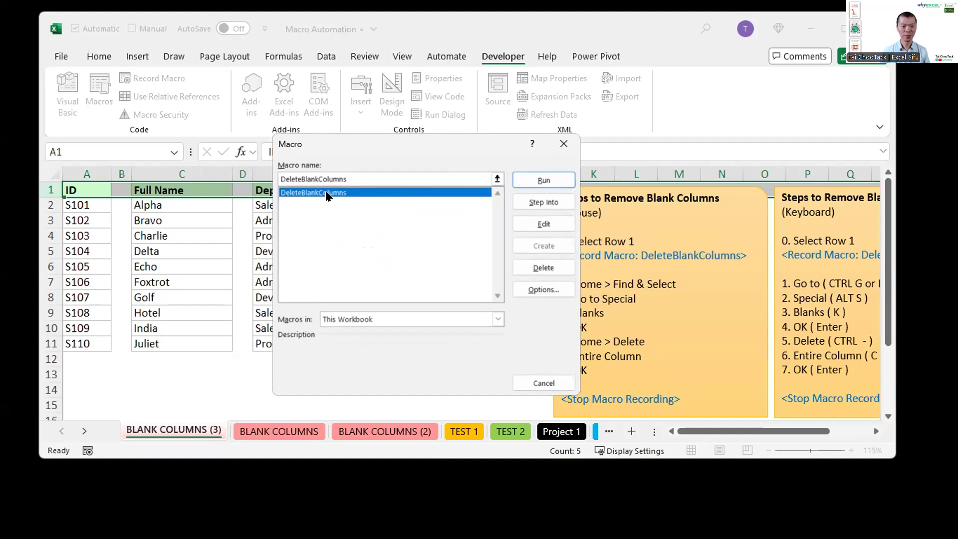
pyautogui.click(544, 178)
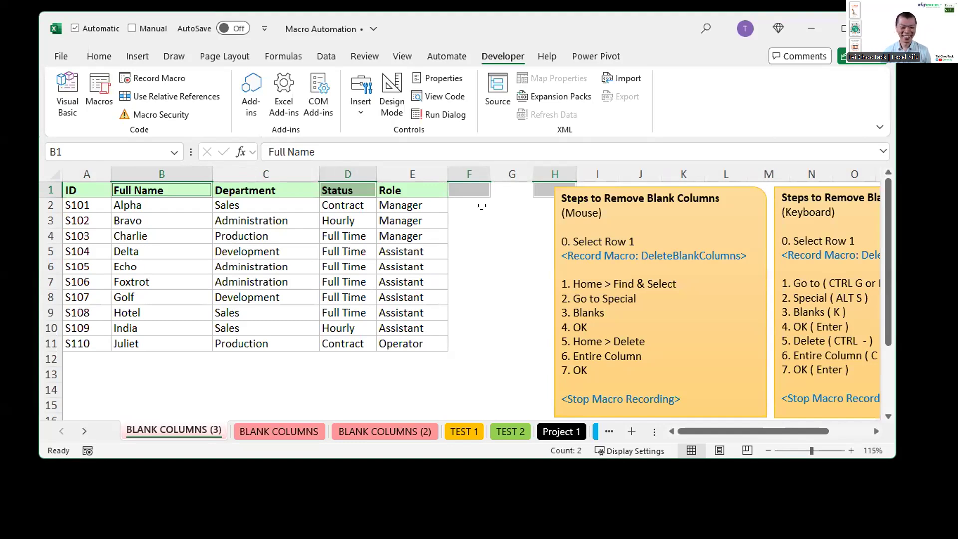
pyautogui.click(408, 235)
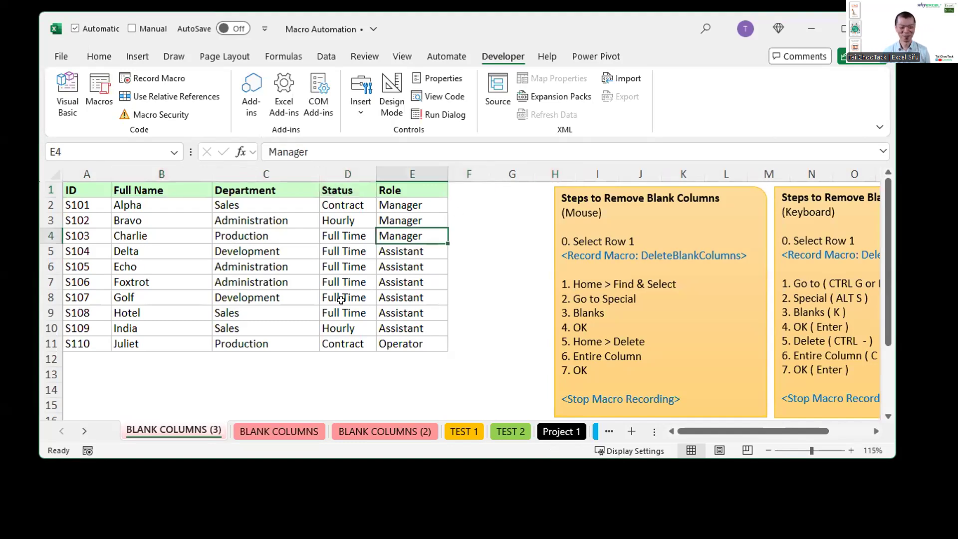
# Step: Delete the two duplicate worksheets, BLANK COLUMNS (3) and BLANK COLUMNS (2)
pyautogui.rightClick(172, 436)
pyautogui.click(199, 215)
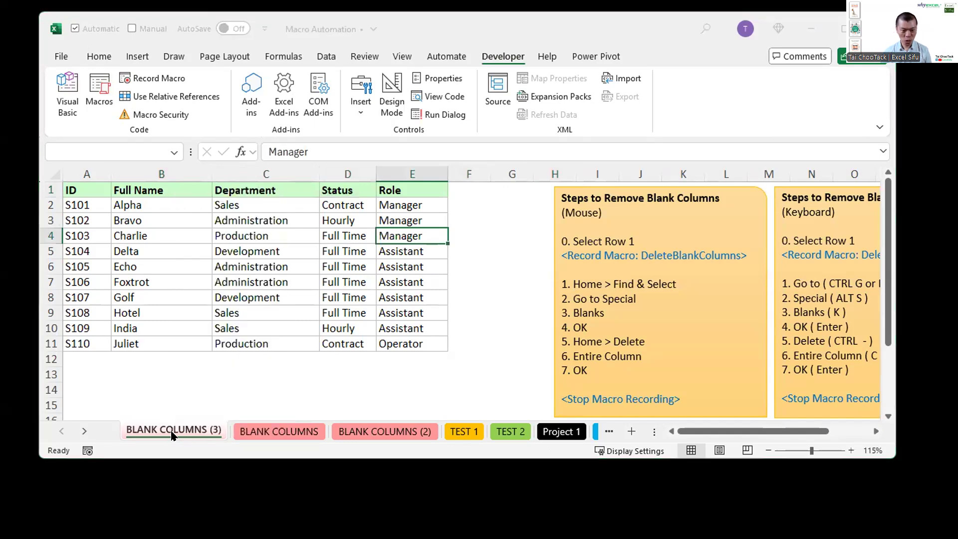
pyautogui.click(502, 273)
pyautogui.click(239, 432)
pyautogui.rightClick(240, 433)
pyautogui.click(282, 215)
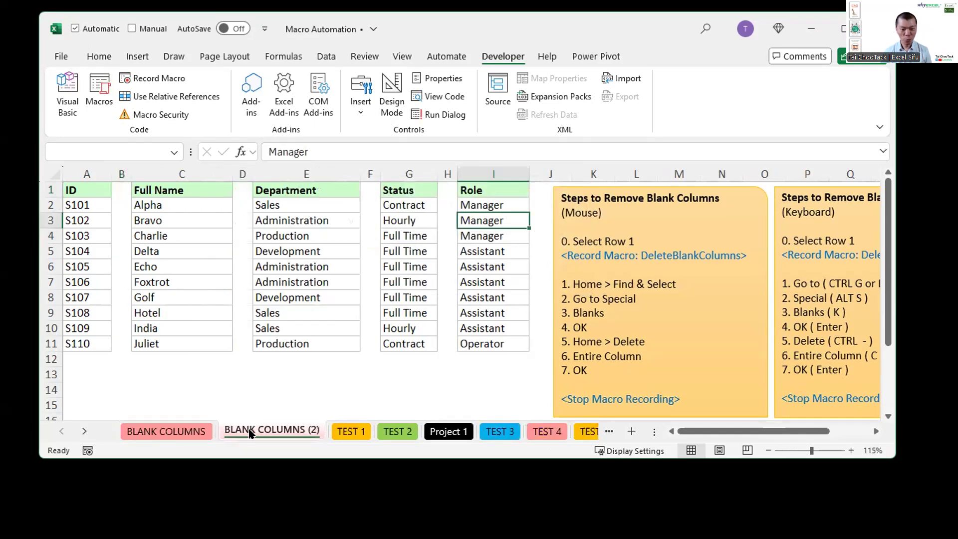
pyautogui.click(499, 272)
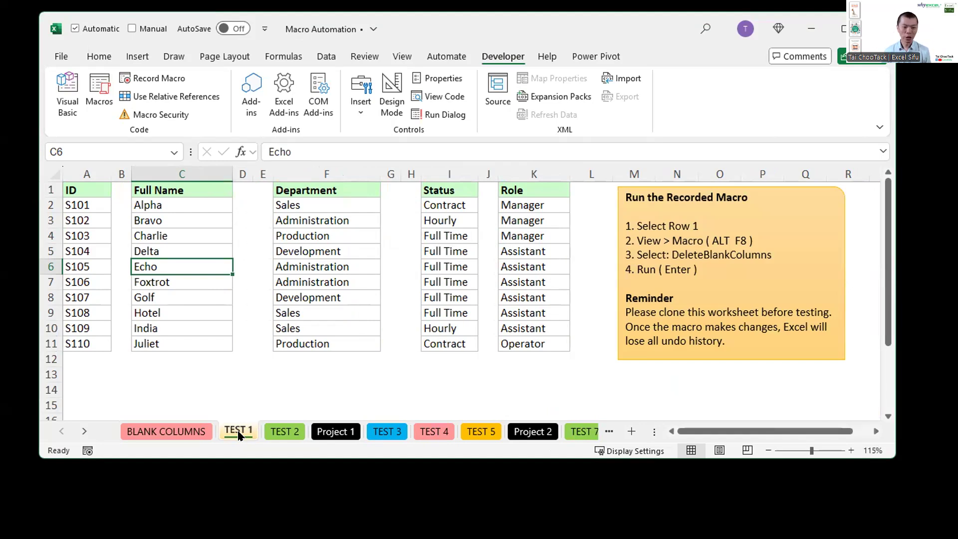
# Step: Duplicate the TEST 1 worksheet after the original and run the DeleteBlankColumns macro on row 1 of the copy
pyautogui.moveTo(239, 436); pyautogui.dragTo(275, 382)
pyautogui.moveTo(276, 382); pyautogui.dragTo(274, 381)
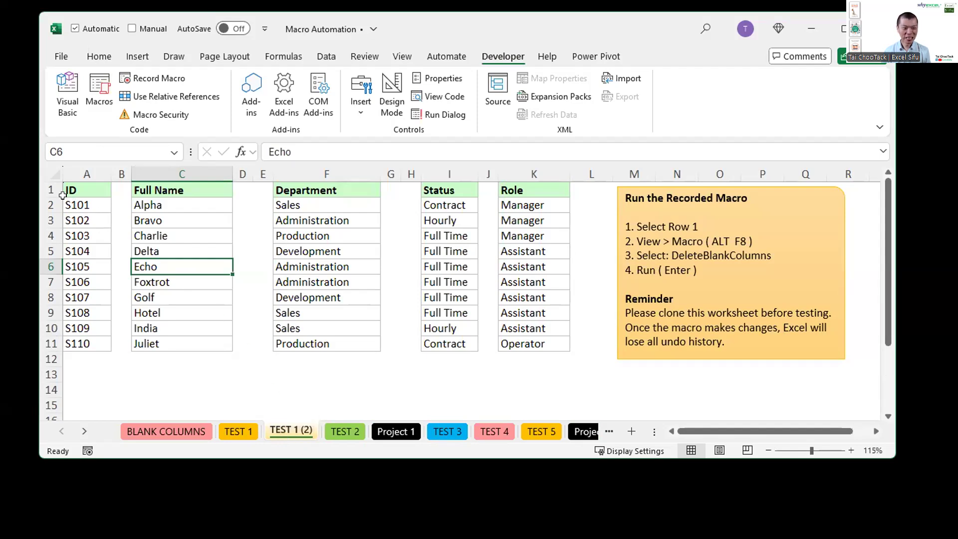
pyautogui.click(45, 181)
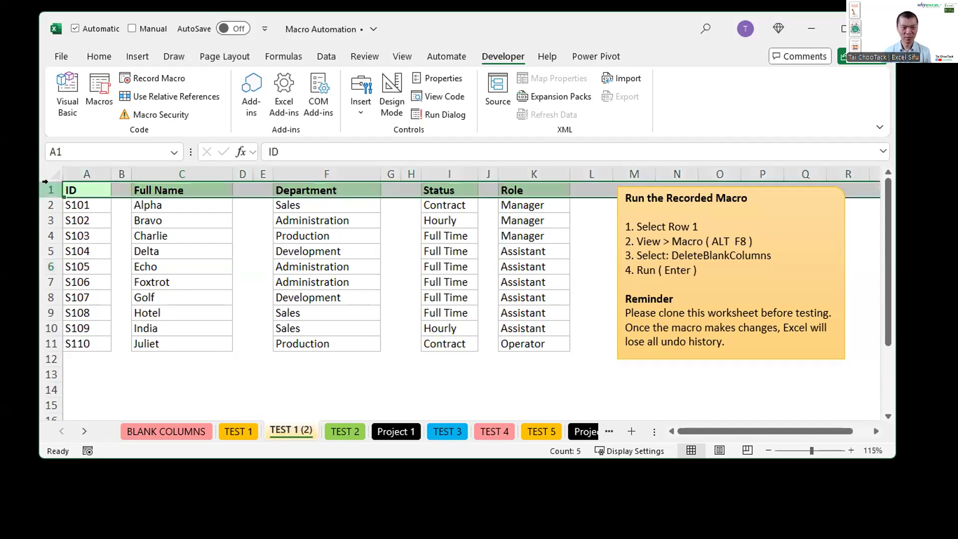
pyautogui.click(101, 104)
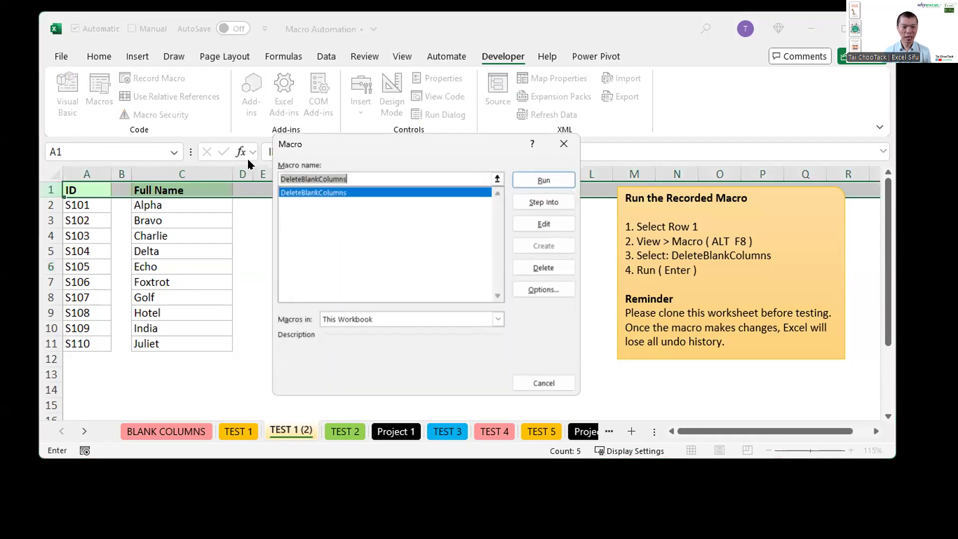
pyautogui.click(519, 182)
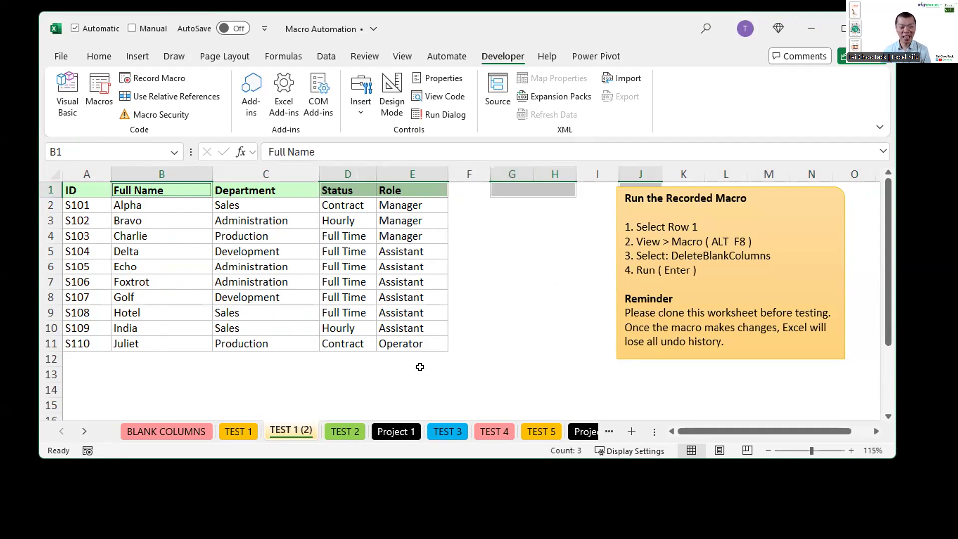
# Step: Switch to the TEST 2 worksheet and select cell G11
pyautogui.click(351, 431)
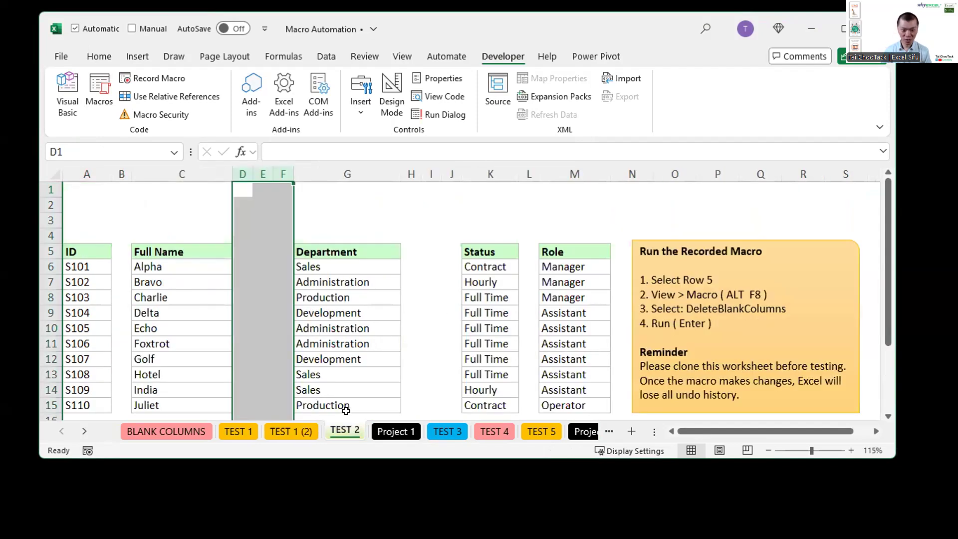
pyautogui.click(387, 341)
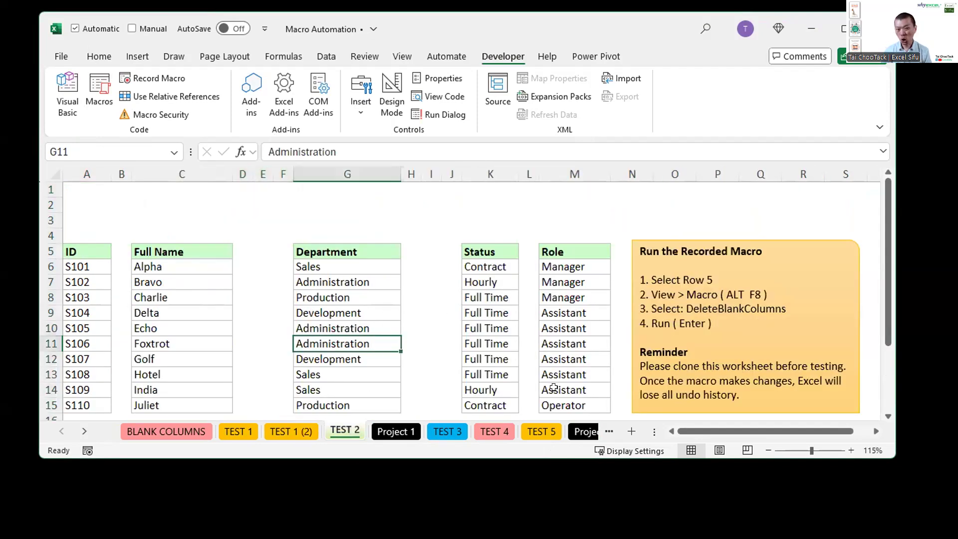
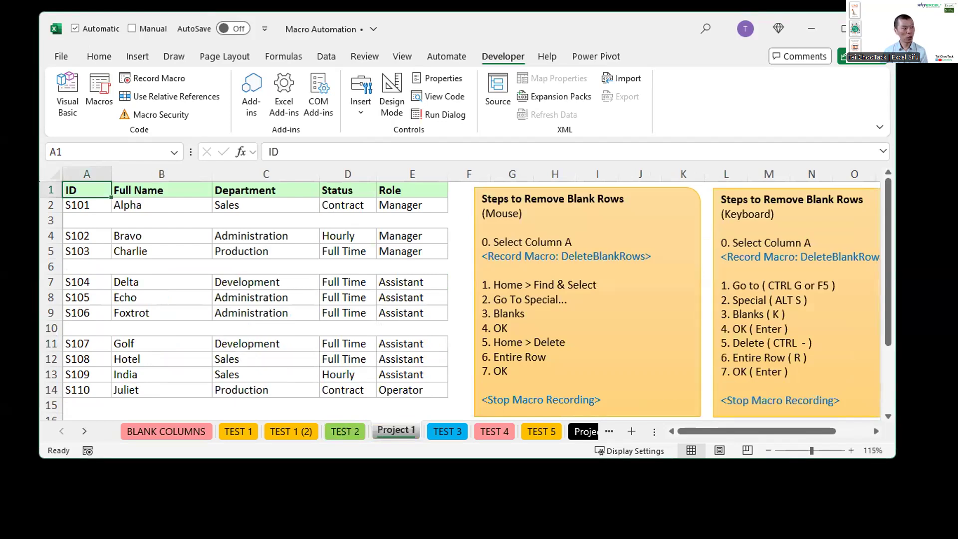
pyautogui.hotkey('alt', 'Tab')
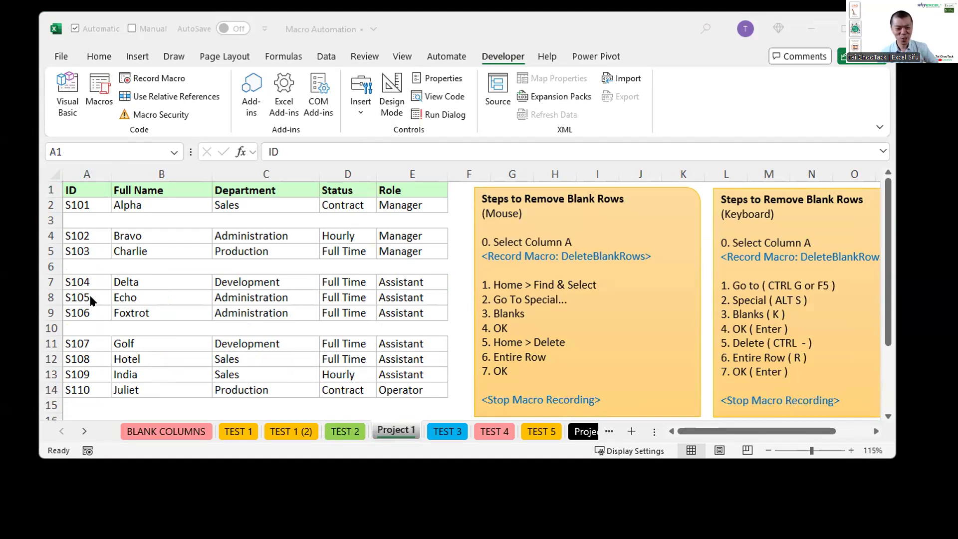
pyautogui.click(240, 195)
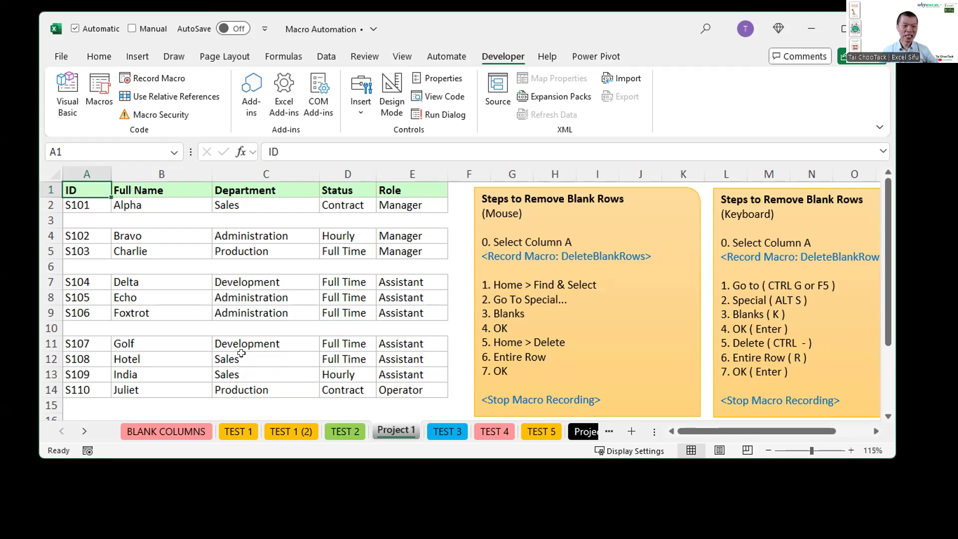
# Step: Highlight blank rows 3, 6 and 10 one after another on the Project 1 worksheet
pyautogui.click(45, 220)
pyautogui.click(43, 266)
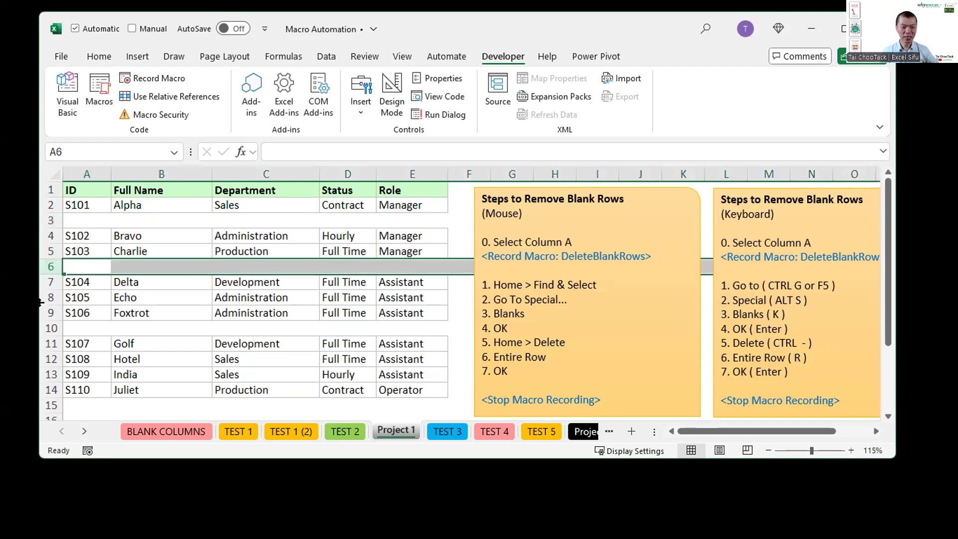
pyautogui.click(42, 328)
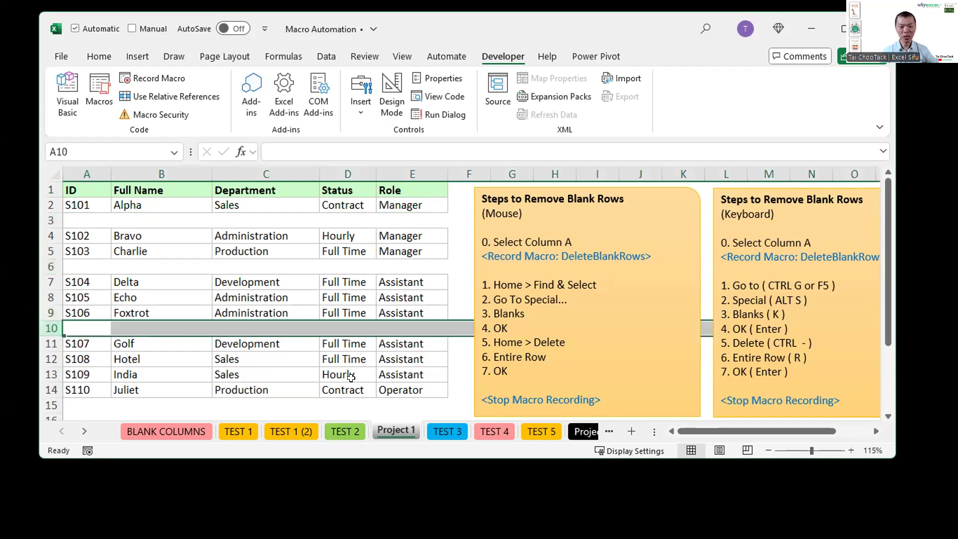
# Step: Examine the blank-row layouts on the TEST 3 and TEST 4 worksheets, highlighting column A and the ID column D on TEST 4
pyautogui.click(440, 430)
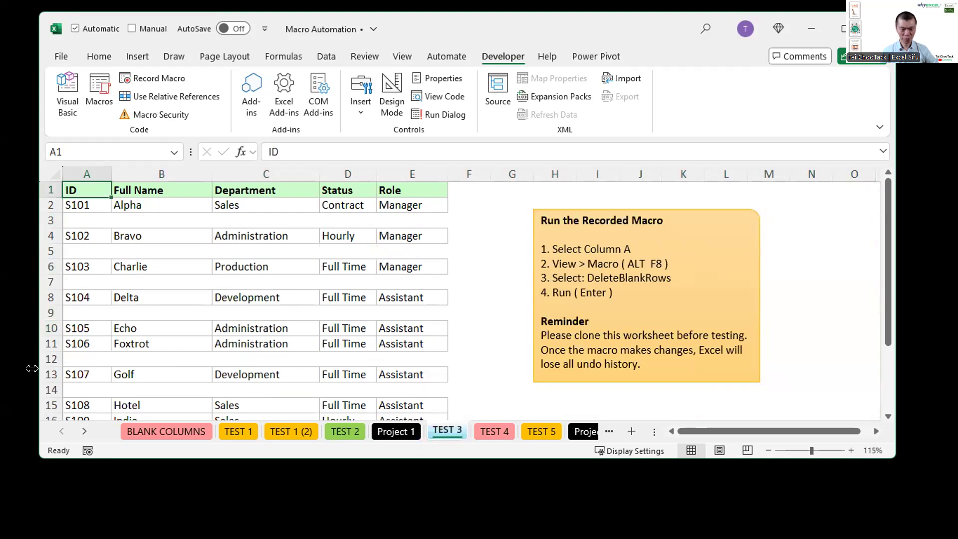
pyautogui.click(487, 432)
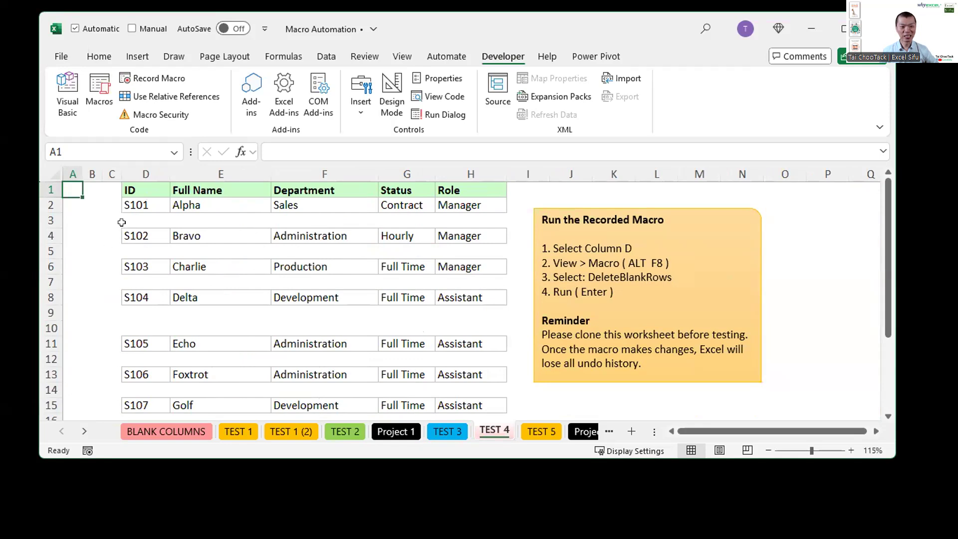
pyautogui.click(71, 165)
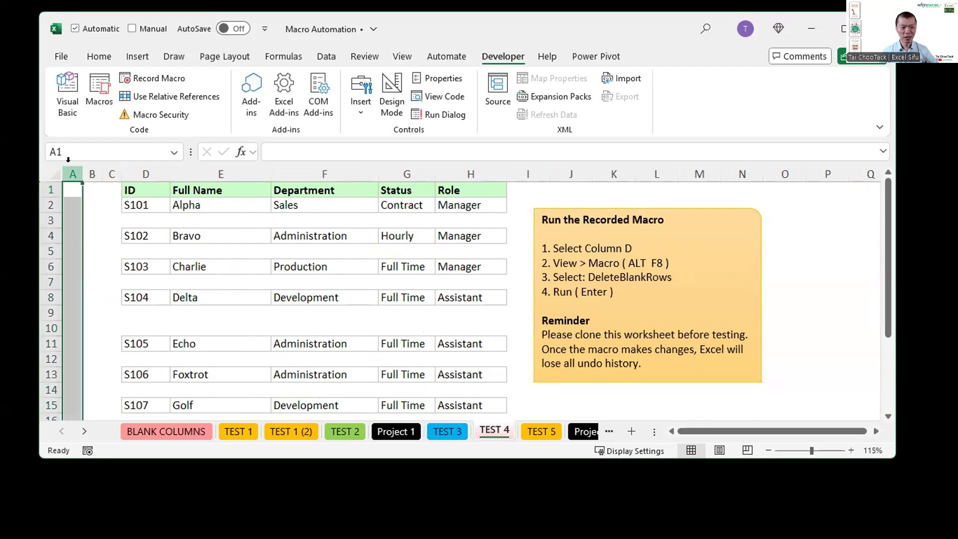
pyautogui.click(136, 165)
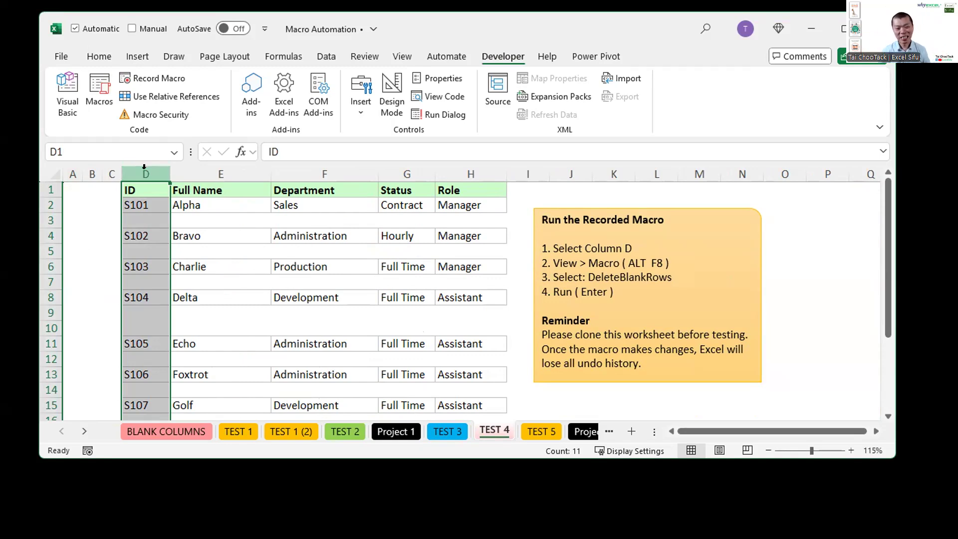
# Step: Return to the Project 1 worksheet and review the mouse instructions, temporarily marking Select Column A, Entire Row and the macro name DeleteBlankRows
pyautogui.click(406, 437)
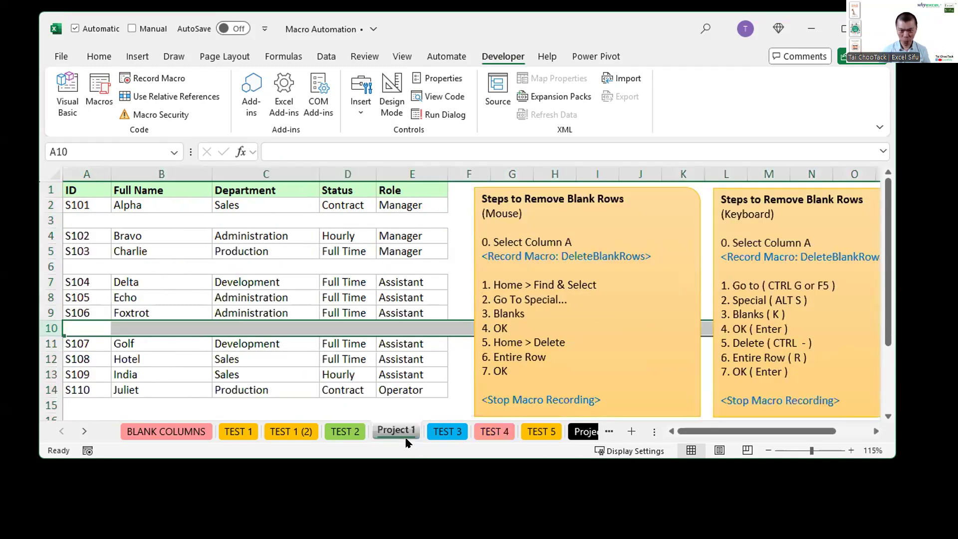
pyautogui.click(364, 289)
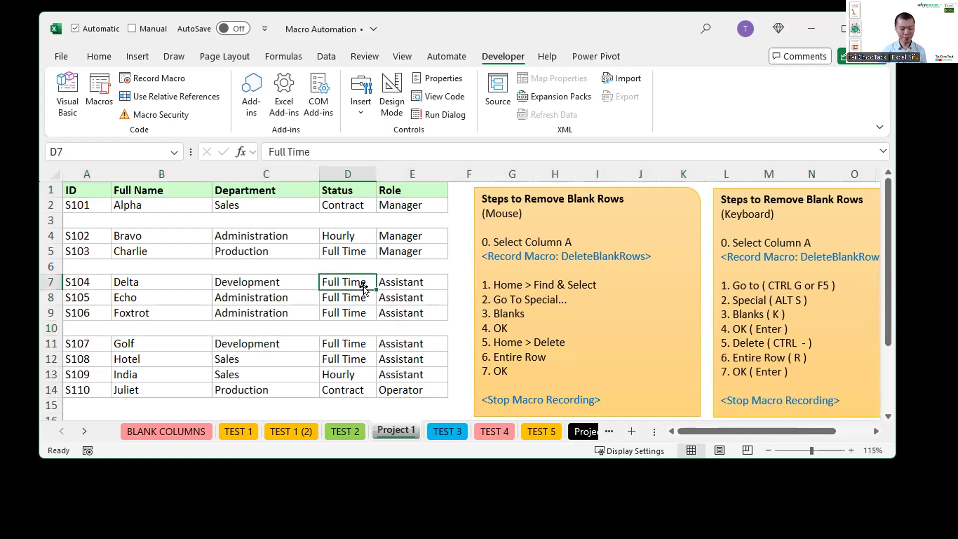
pyautogui.moveTo(464, 229); pyautogui.dragTo(599, 249)
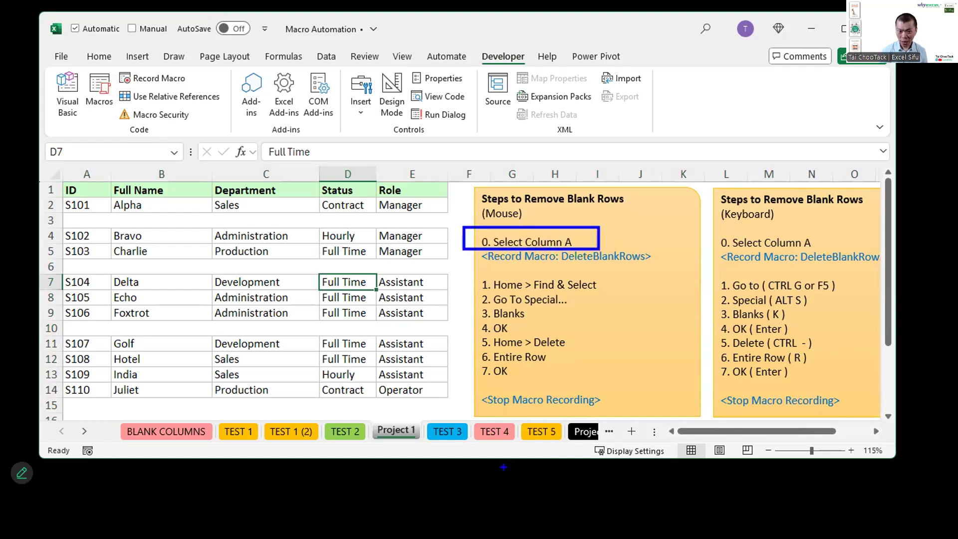
pyautogui.moveTo(460, 338)
pyautogui.mouseDown()
pyautogui.moveTo(509, 363)
pyautogui.moveTo(566, 364)
pyautogui.mouseUp()
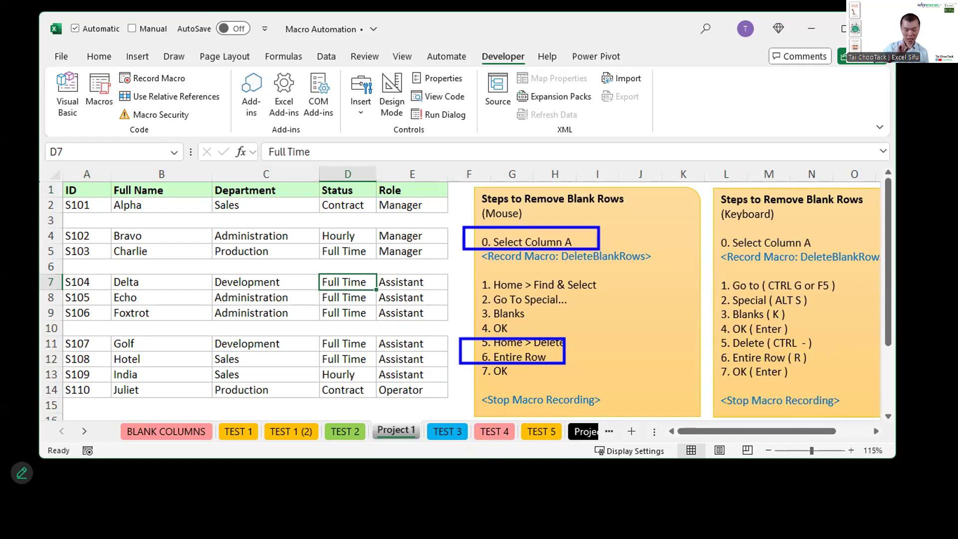
pyautogui.moveTo(566, 268); pyautogui.dragTo(650, 268)
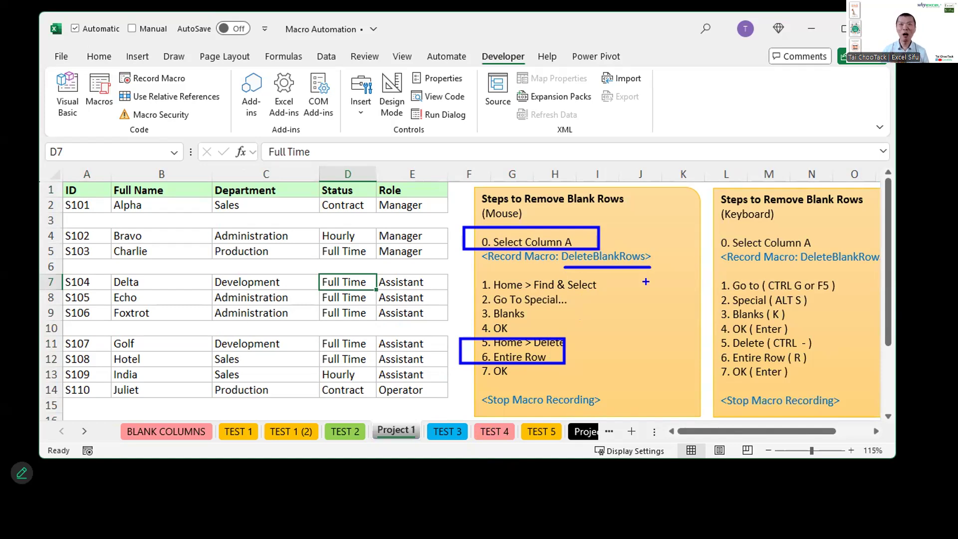
pyautogui.press('Escape')
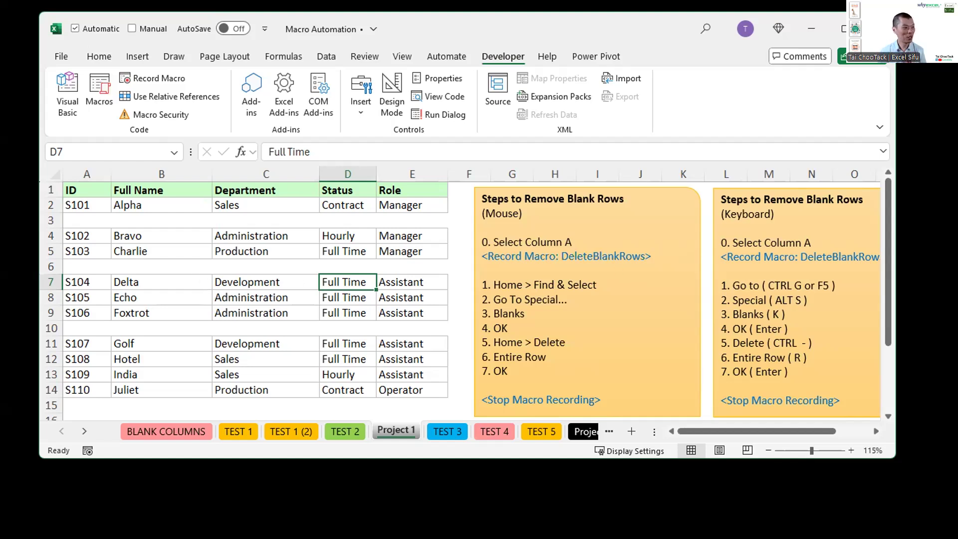
pyautogui.hotkey('alt', 'Tab')
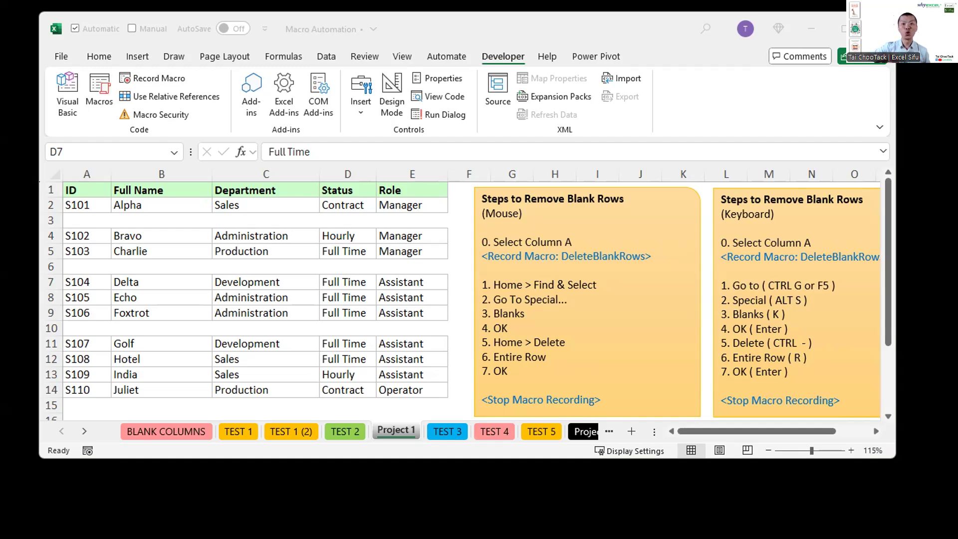
pyautogui.click(741, 90)
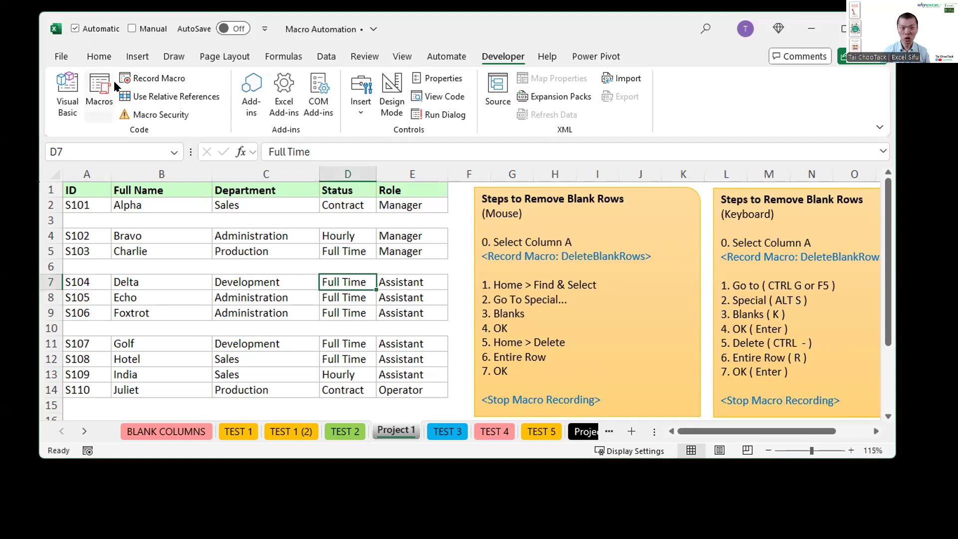
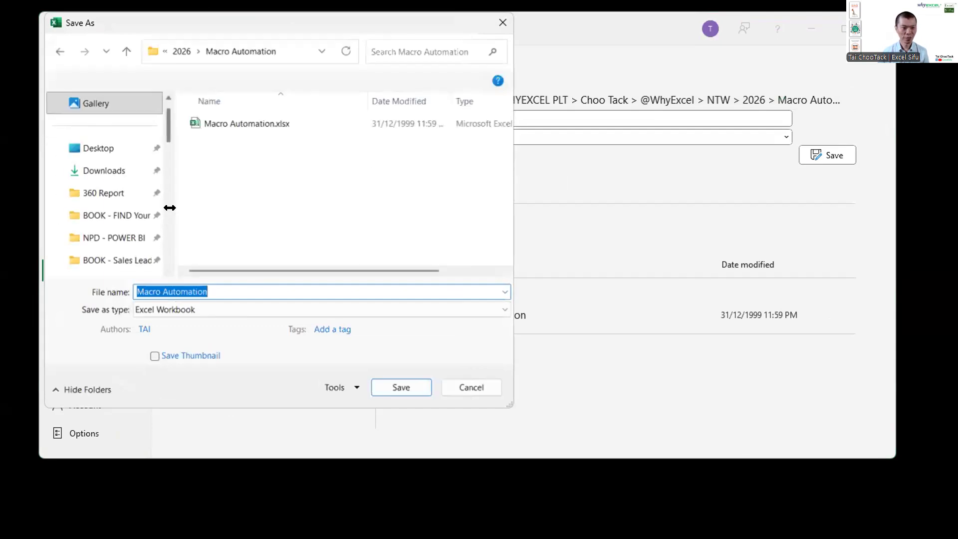
# Step: Set the save type to Excel Macro-Enabled Workbook and name the file My Macro
pyautogui.moveTo(166, 209); pyautogui.dragTo(87, 208)
pyautogui.click(169, 309)
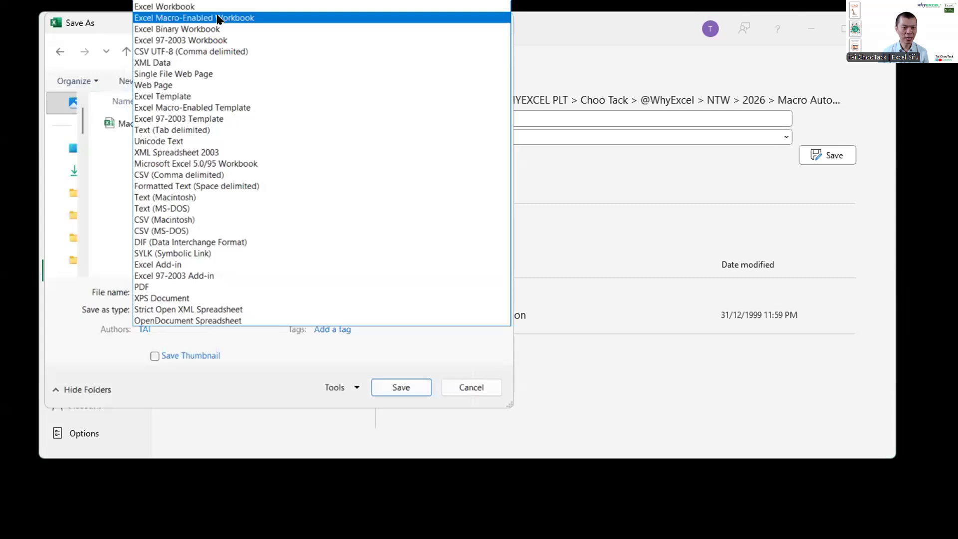
pyautogui.click(214, 18)
pyautogui.click(238, 291)
pyautogui.click(248, 289)
pyautogui.hotkey('ctrl', 'a')
pyautogui.write('My Macro')
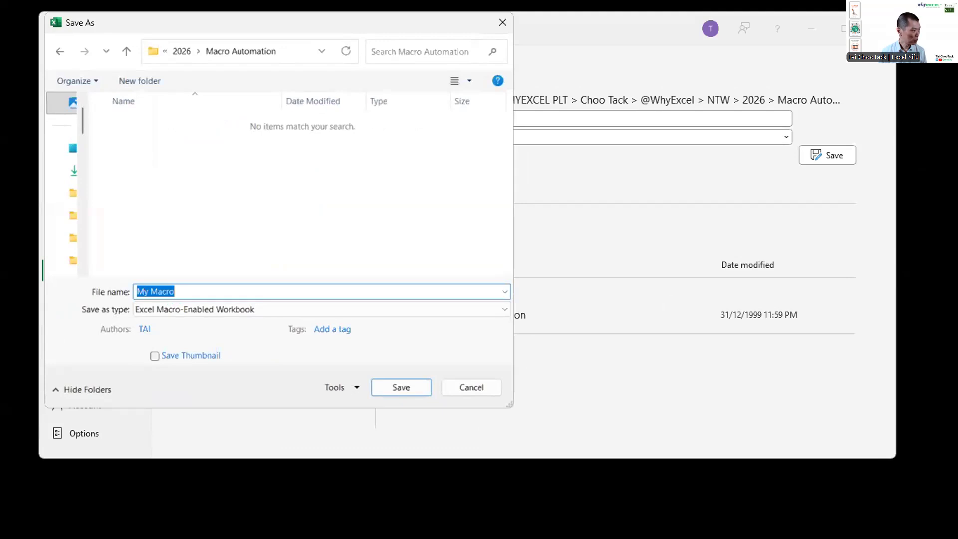
# Step: Check the Macro Automation folder in File Explorer and save the My Macro workbook there
pyautogui.hotkey('alt', 'Tab')
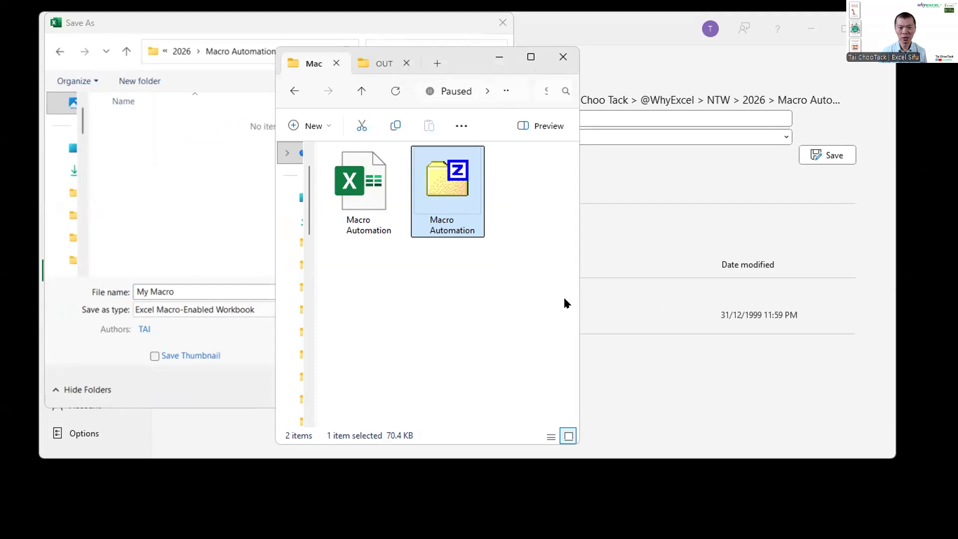
pyautogui.hotkey('alt', 'F4')
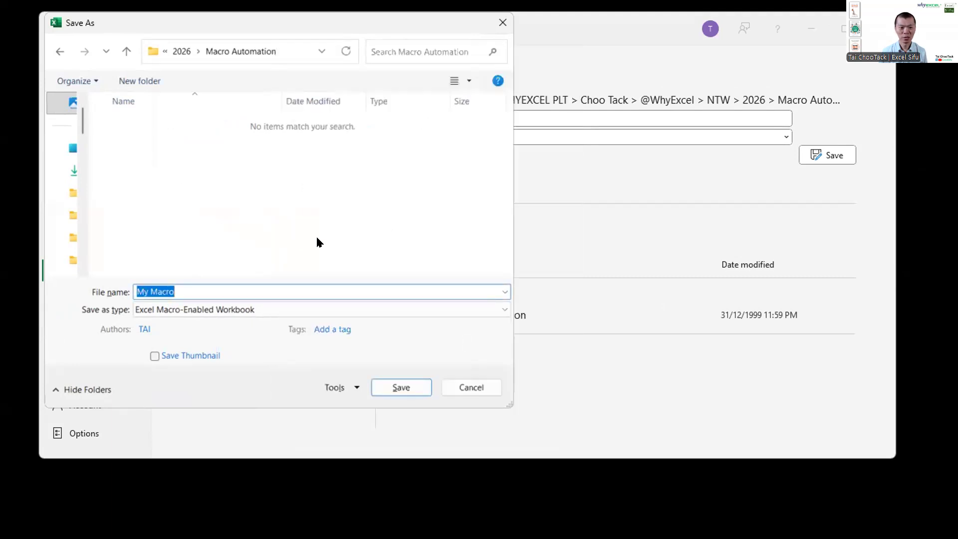
pyautogui.hotkey('alt', 'Tab')
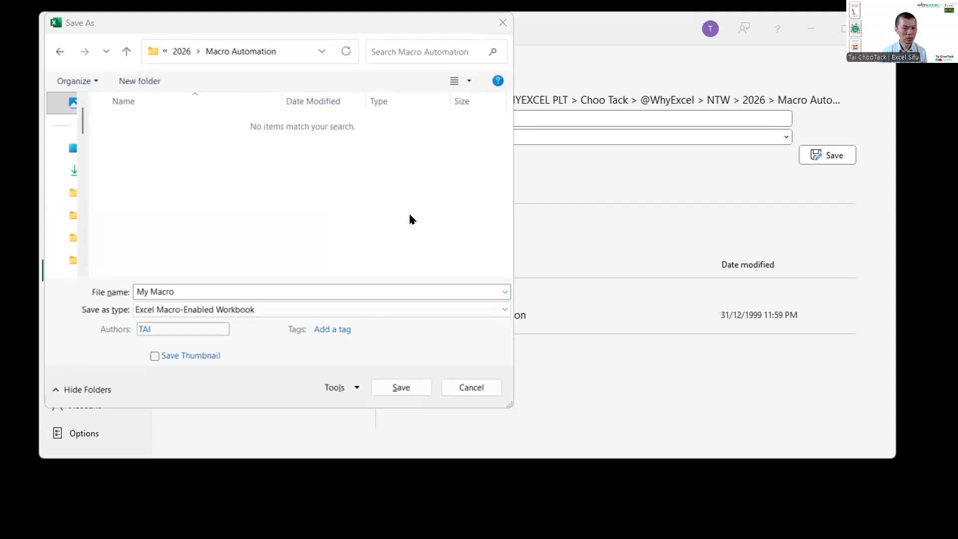
pyautogui.hotkey('alt', 'Tab')
pyautogui.hotkey('alt', 'Tab')
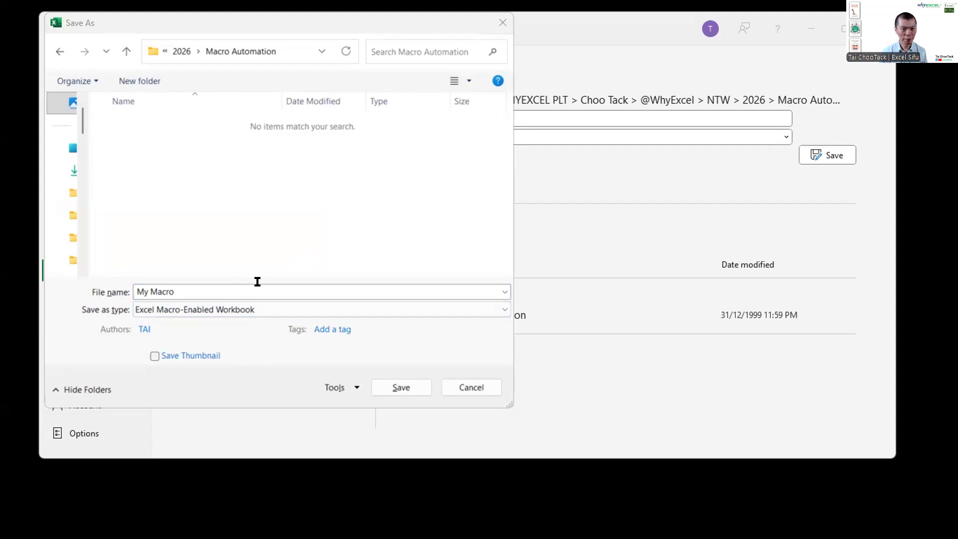
pyautogui.hotkey('alt', 'Tab')
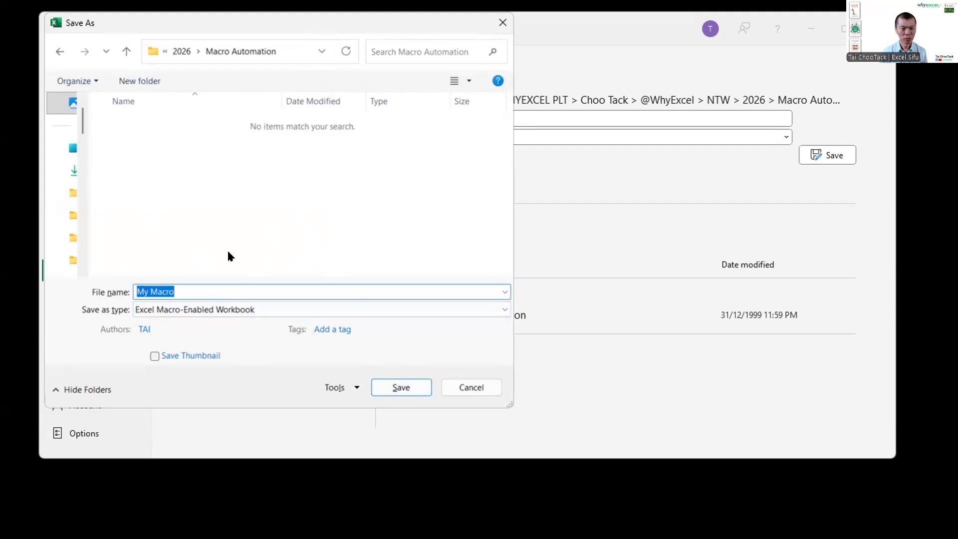
pyautogui.click(407, 389)
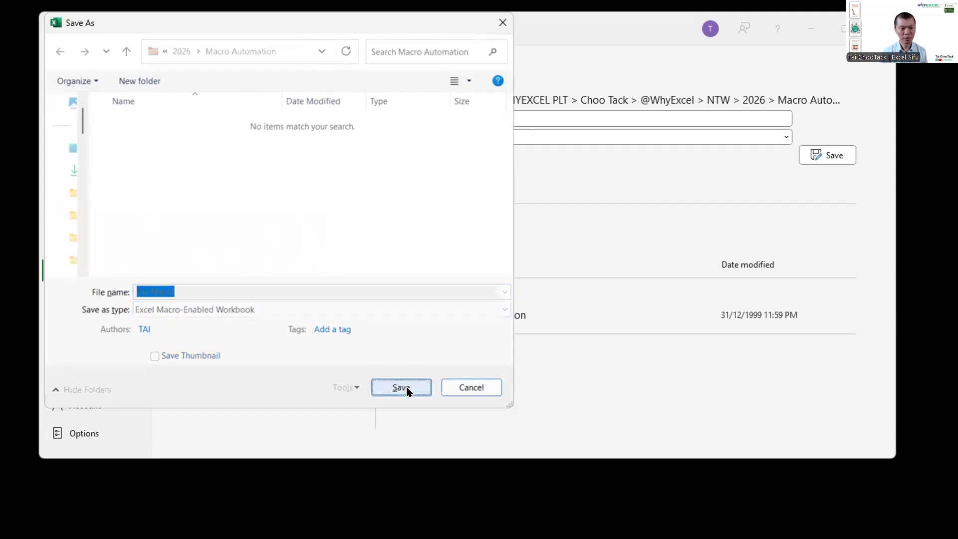
# Step: Switch to File Explorer, try deleting every file in the Macro Automation folder, and undo the deletion
pyautogui.hotkey('alt', 'Tab')
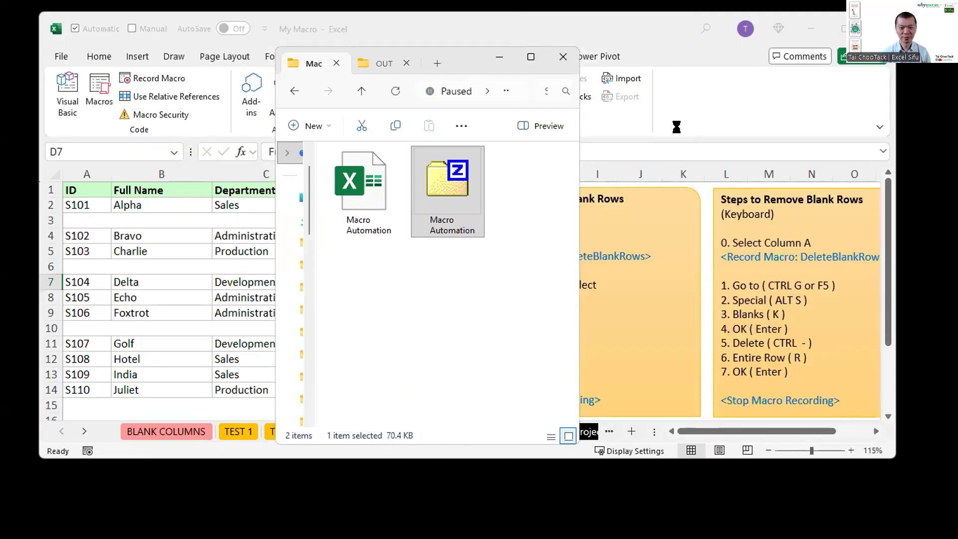
pyautogui.click(492, 302)
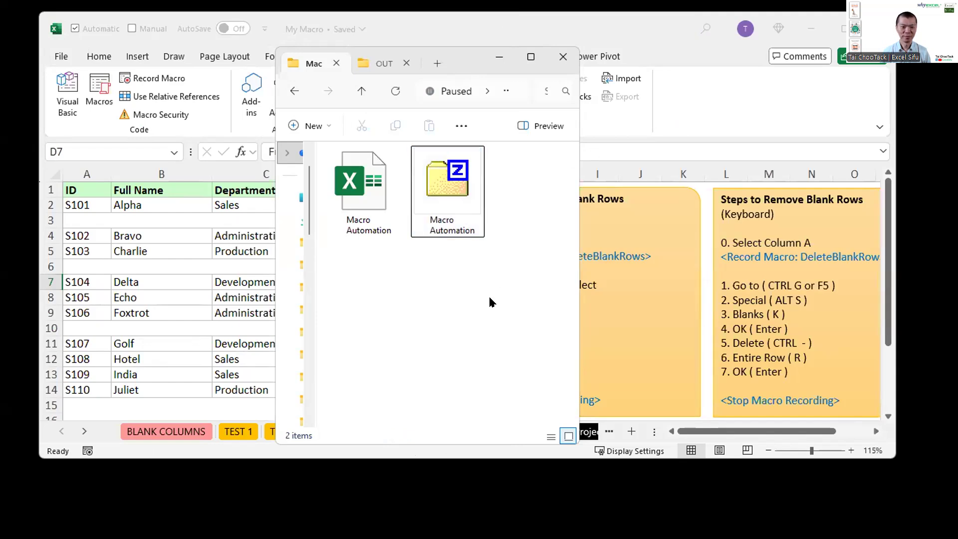
pyautogui.hotkey('ctrl', 'a')
pyautogui.press('Delete')
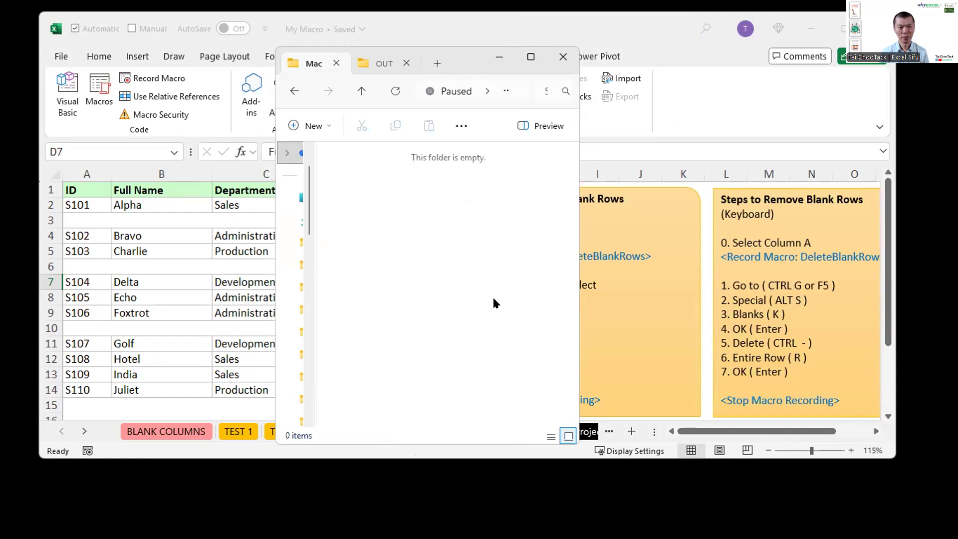
pyautogui.hotkey('ctrl', 'z')
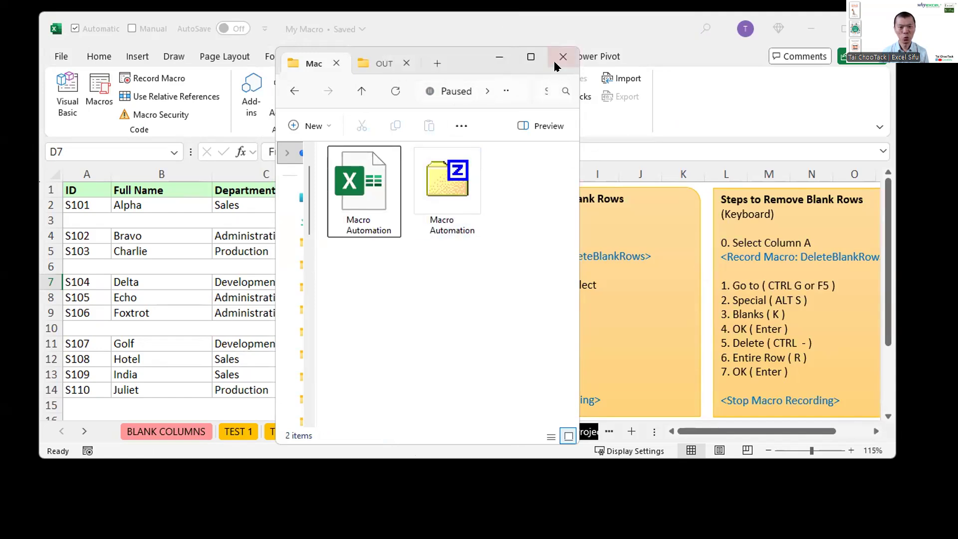
# Step: Copy the address of the Macro Automation folder in File Explorer and return to the My Macro workbook
pyautogui.click(531, 58)
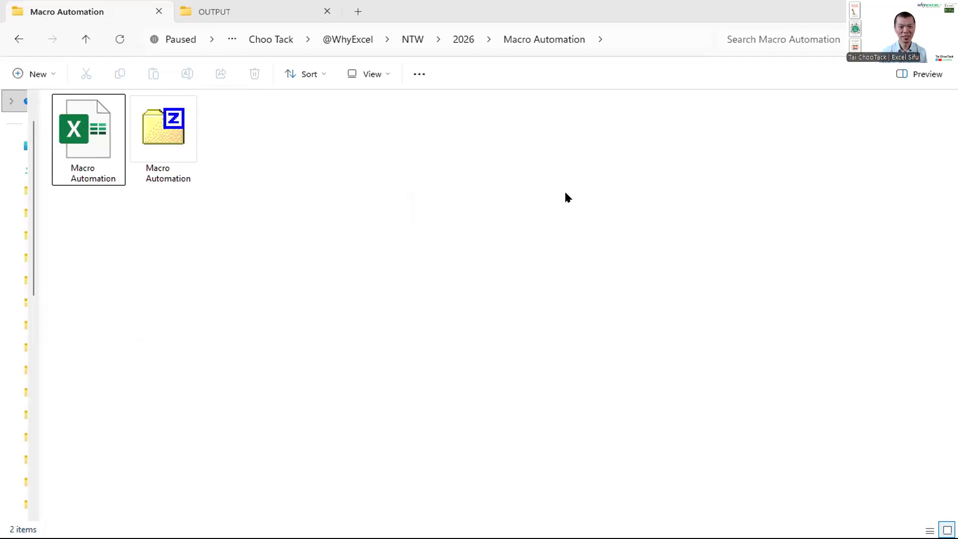
pyautogui.rightClick(547, 41)
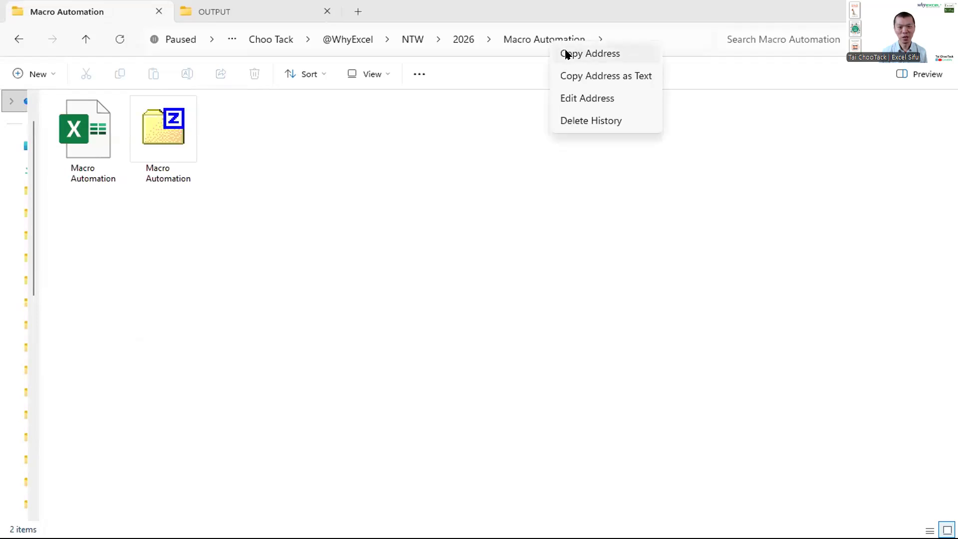
pyautogui.click(561, 52)
pyautogui.click(908, 11)
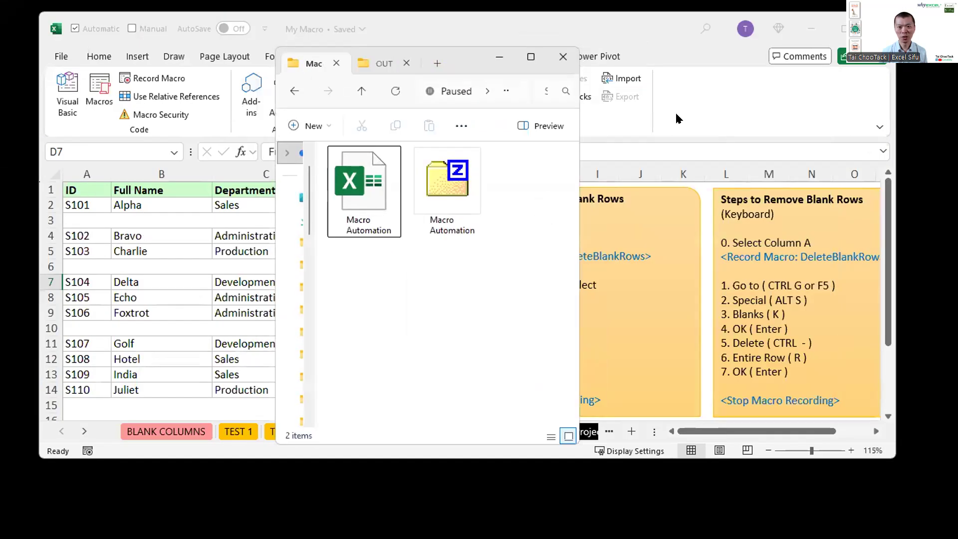
pyautogui.click(676, 109)
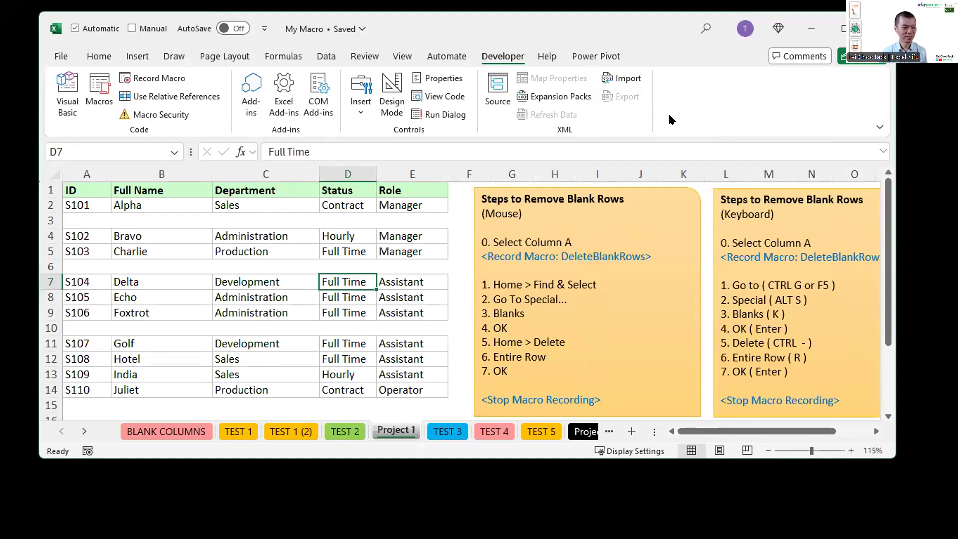
# Step: Save the workbook again as the macro-enabled workbook My Macro in the Macro Automation folder
pyautogui.press('F12')
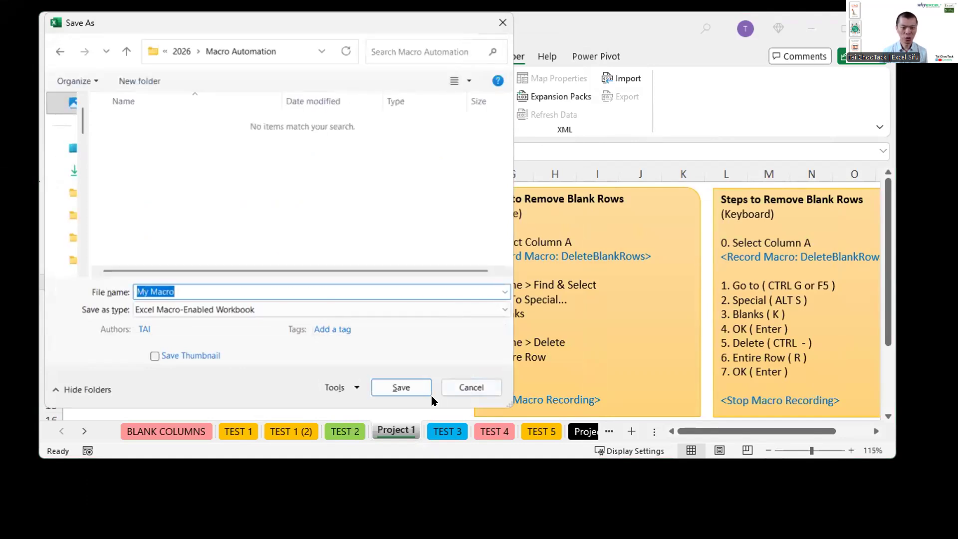
pyautogui.click(398, 388)
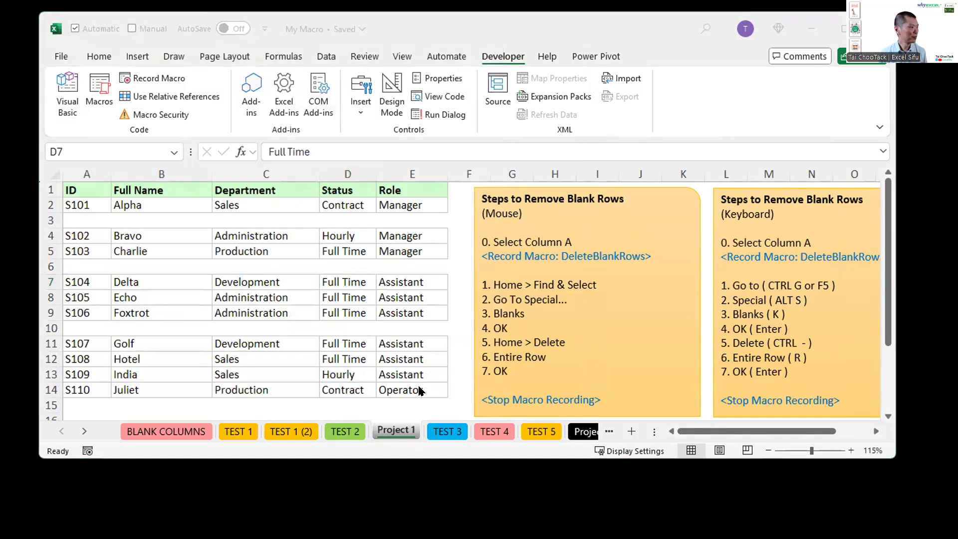
pyautogui.click(419, 391)
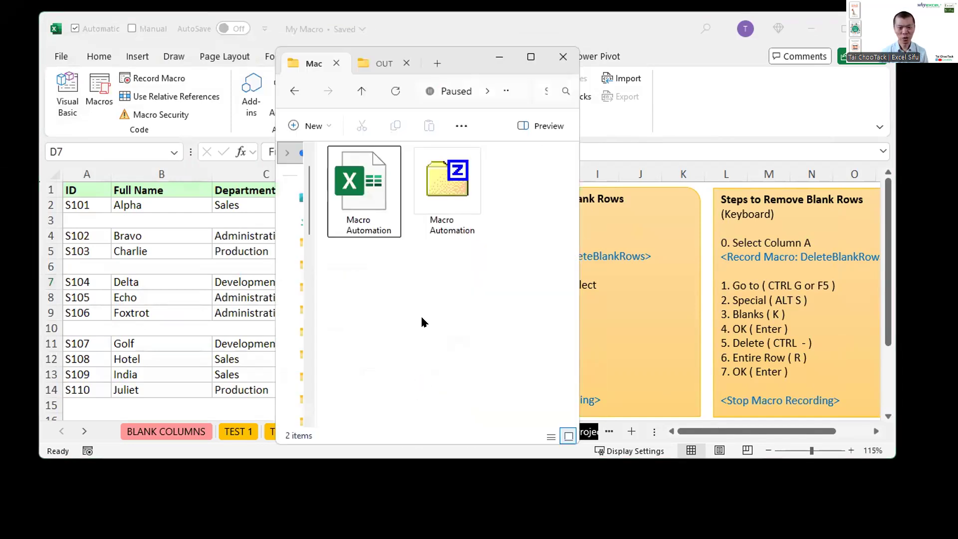
# Step: Refresh the Macro Automation folder in File Explorer and widen its window to look for the saved workbook
pyautogui.click(439, 214)
pyautogui.click(430, 300)
pyautogui.rightClick(429, 283)
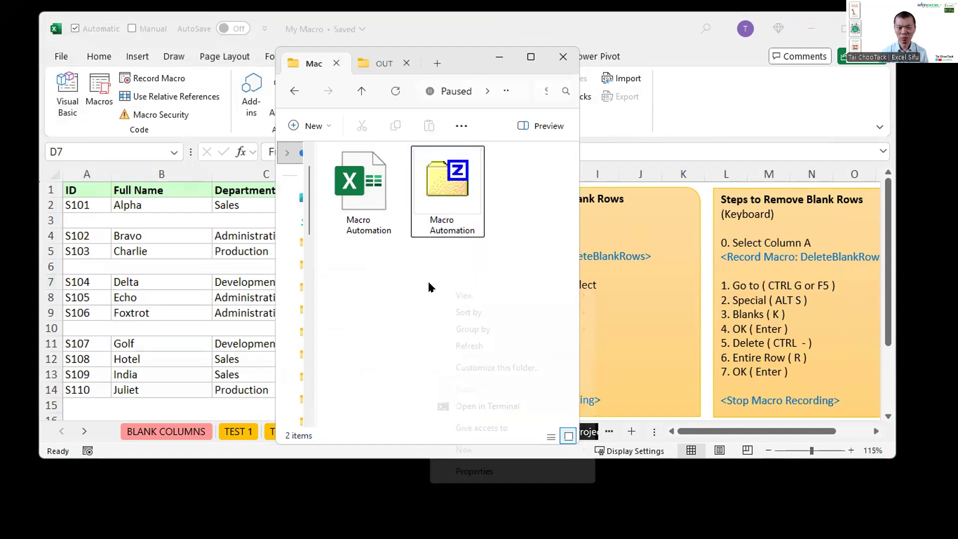
pyautogui.click(397, 330)
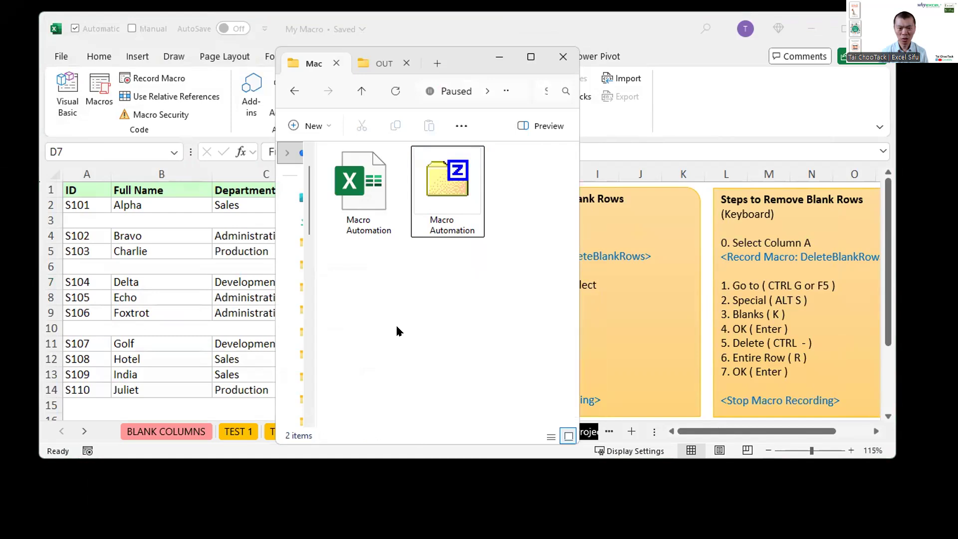
pyautogui.rightClick(399, 317)
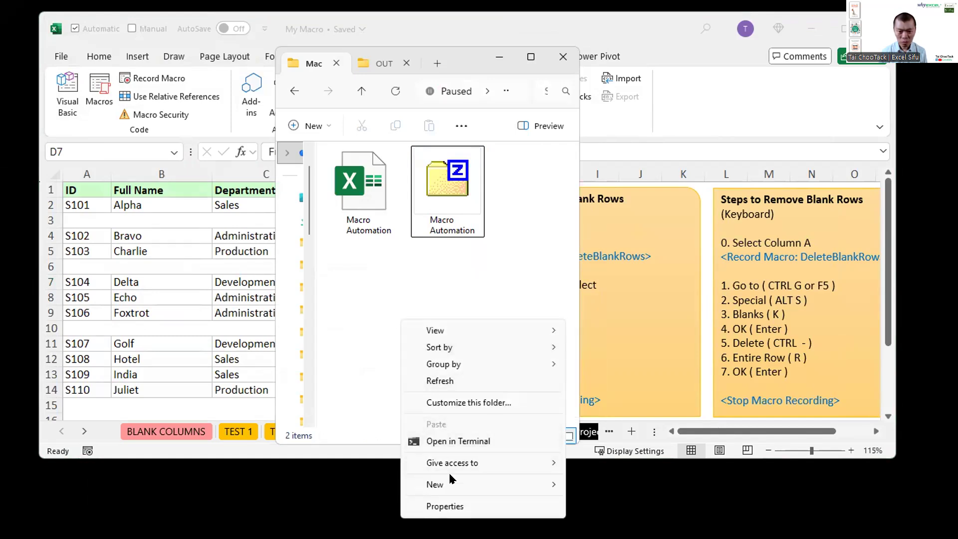
pyautogui.click(442, 380)
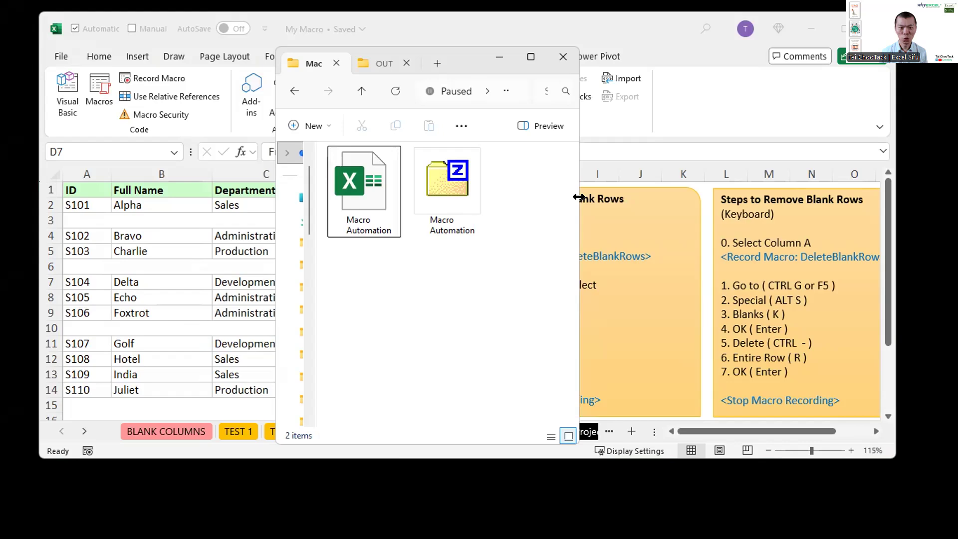
pyautogui.moveTo(579, 197); pyautogui.dragTo(648, 197)
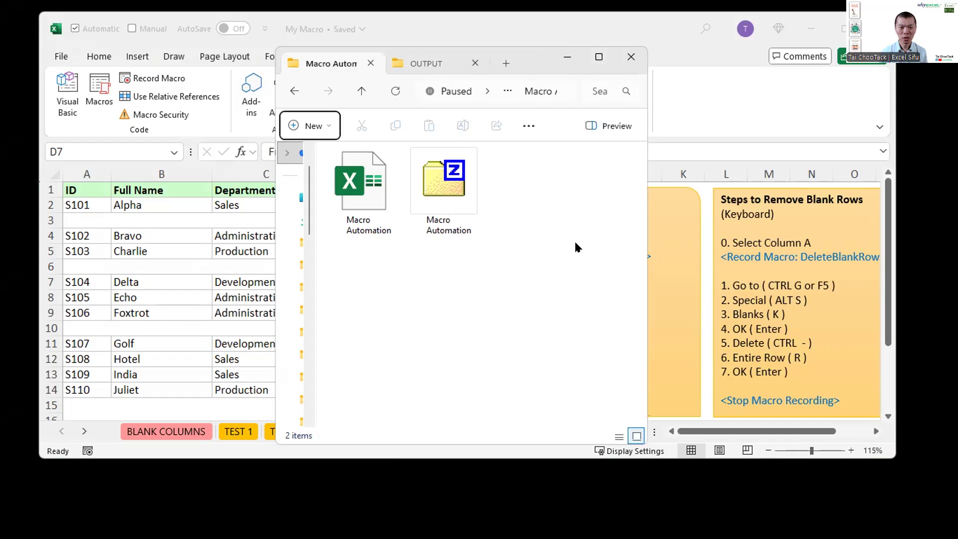
# Step: Switch between the My Macro workbook and its folder to check the saved file, and close the workbook
pyautogui.click(700, 89)
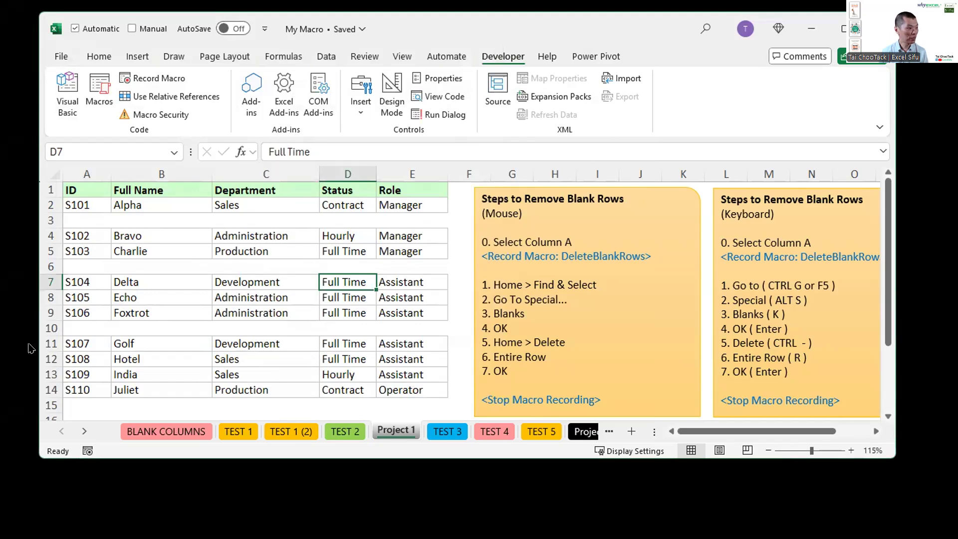
pyautogui.click(378, 250)
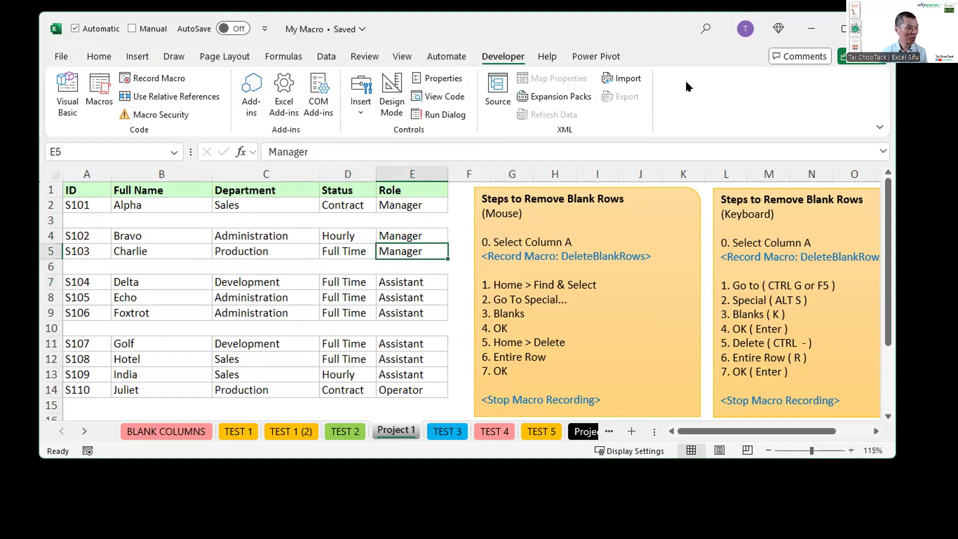
pyautogui.hotkey('alt', 'Tab')
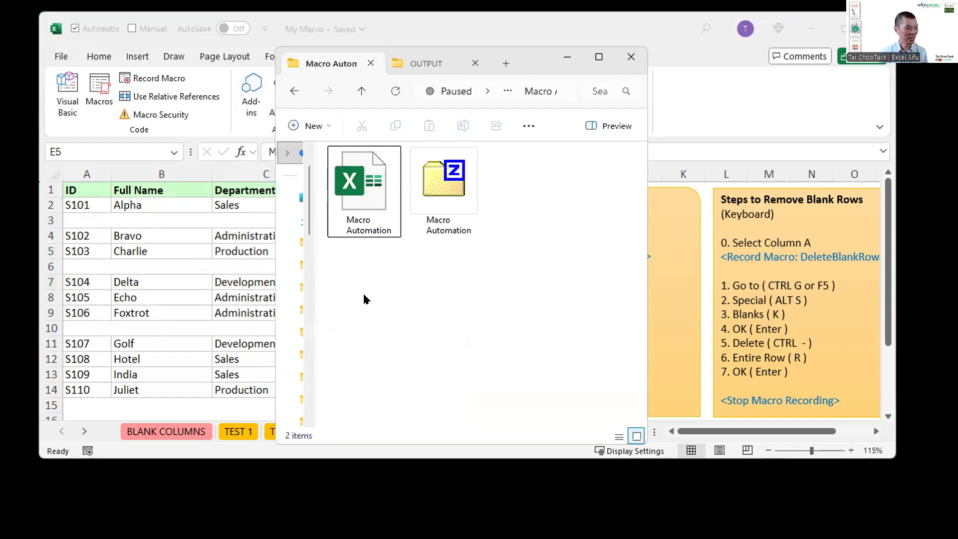
pyautogui.hotkey('alt', 'Tab')
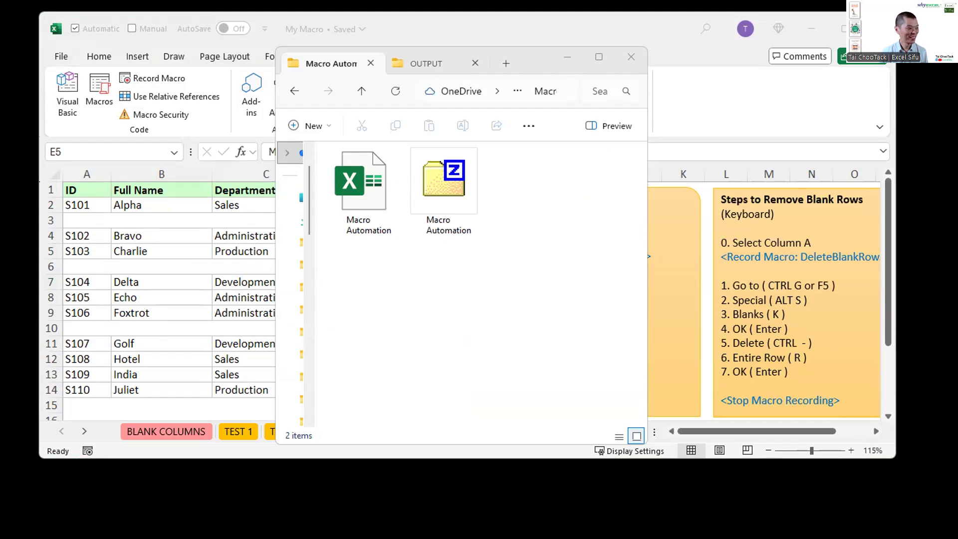
pyautogui.click(543, 238)
pyautogui.click(825, 92)
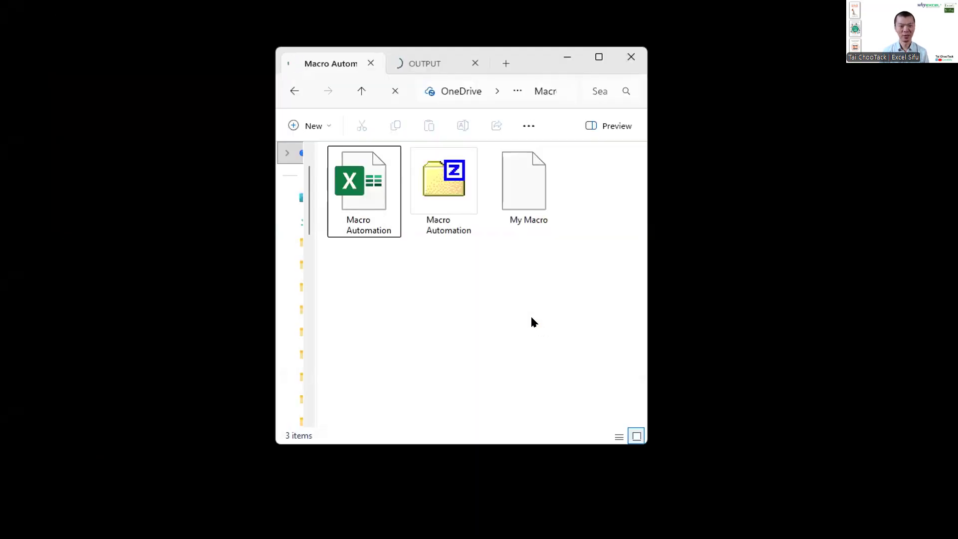
# Step: Open the My Macro workbook from the Macro Automation folder and mark its Enable Content warning with a blue box and arrow
pyautogui.click(399, 60)
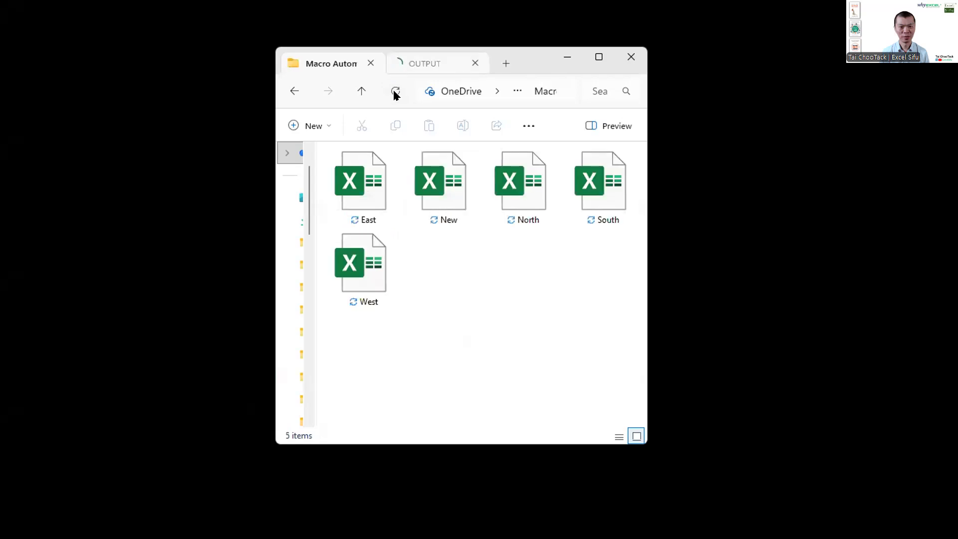
pyautogui.click(331, 62)
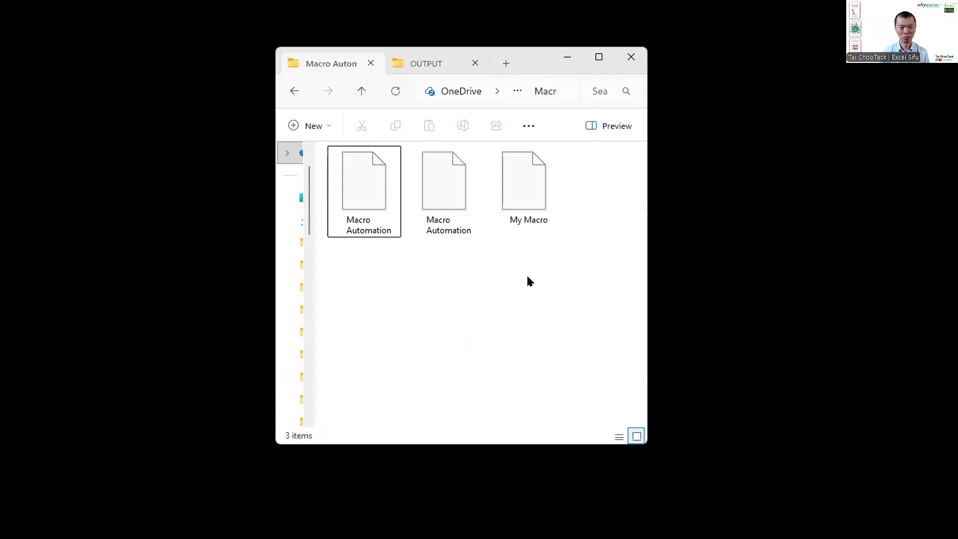
pyautogui.click(510, 193)
pyautogui.click(554, 309)
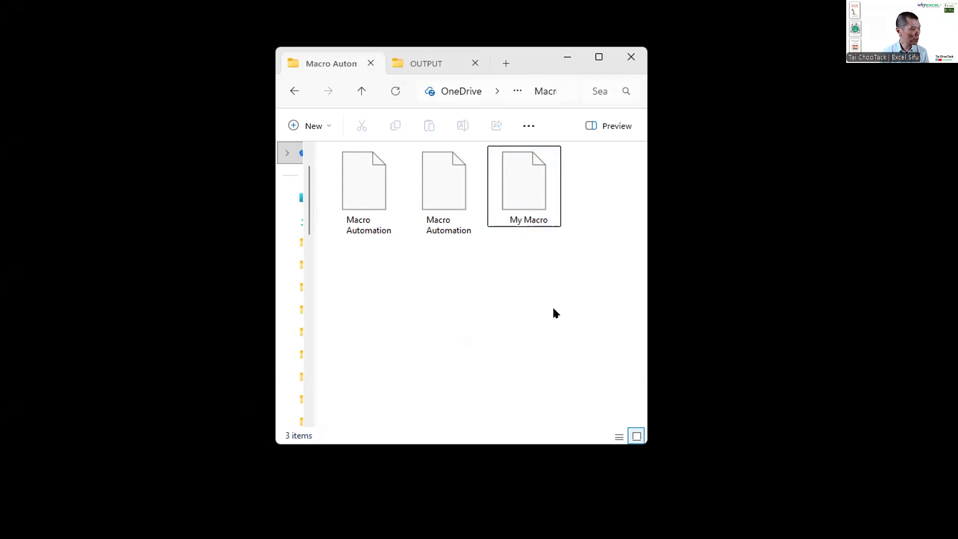
pyautogui.click(517, 186)
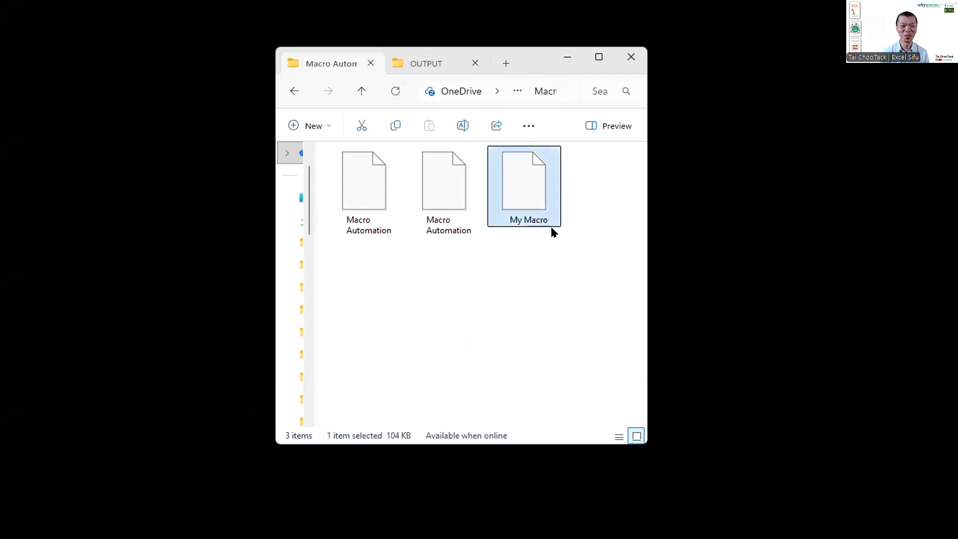
pyautogui.doubleClick(512, 194)
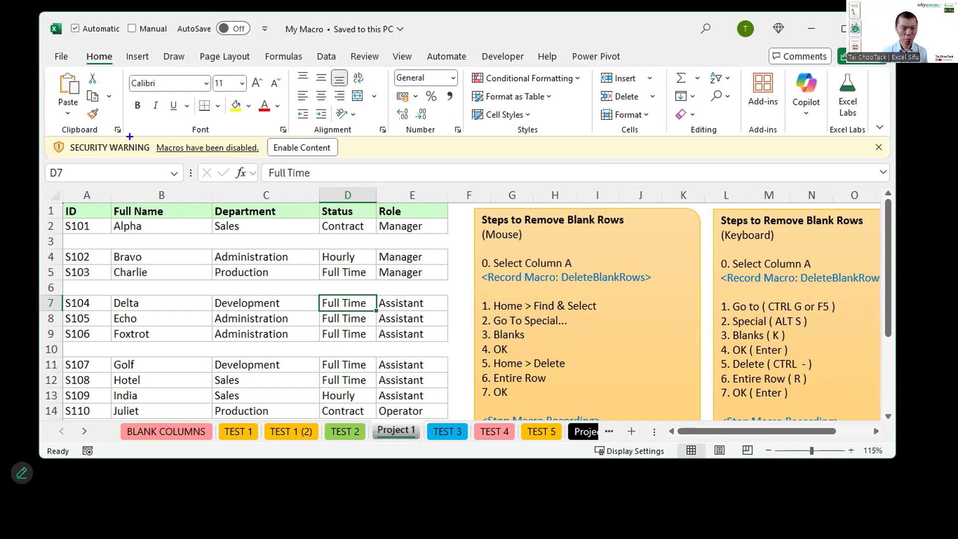
pyautogui.moveTo(136, 134)
pyautogui.mouseDown()
pyautogui.moveTo(362, 157)
pyautogui.moveTo(362, 190)
pyautogui.mouseUp()
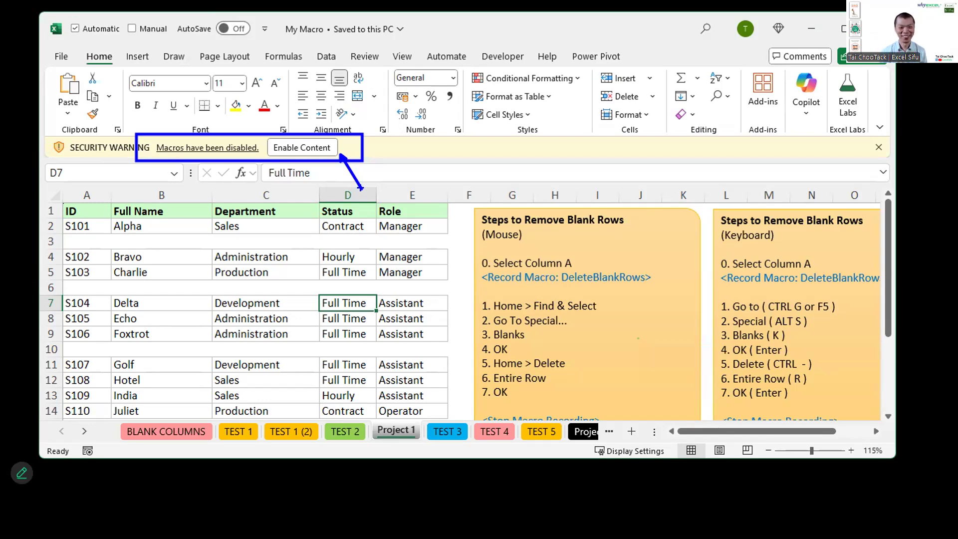
# Step: Clear the drawn annotation and enable the disabled macro content in the My Macro workbook
pyautogui.press('Escape')
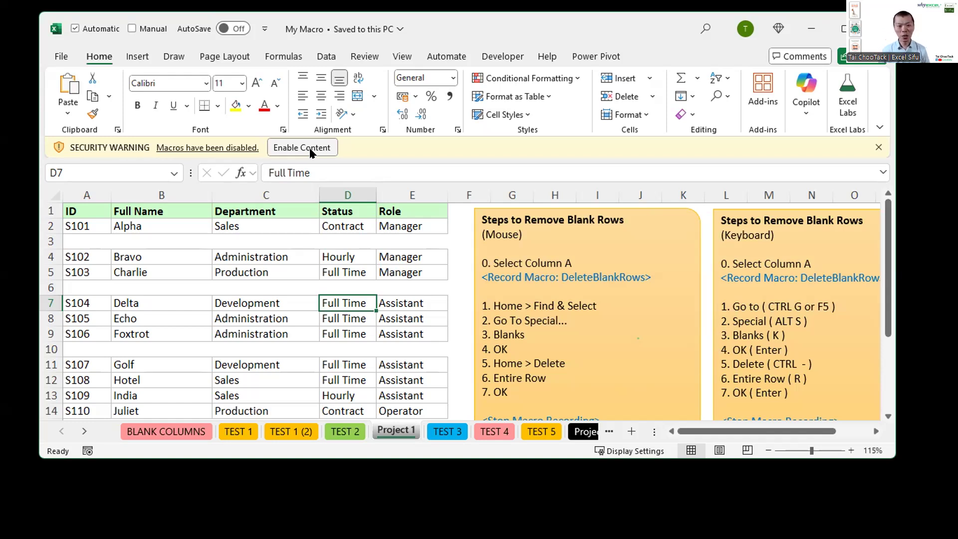
pyautogui.click(310, 152)
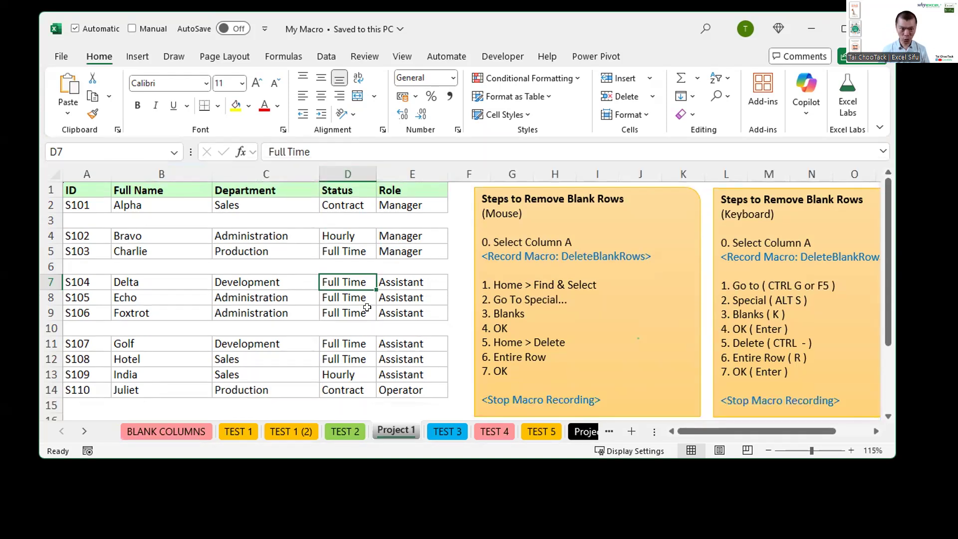
# Step: Delete the TEST 1 (2) worksheet and recreate it as a fresh copy of TEST 1 placed right after it
pyautogui.click(289, 433)
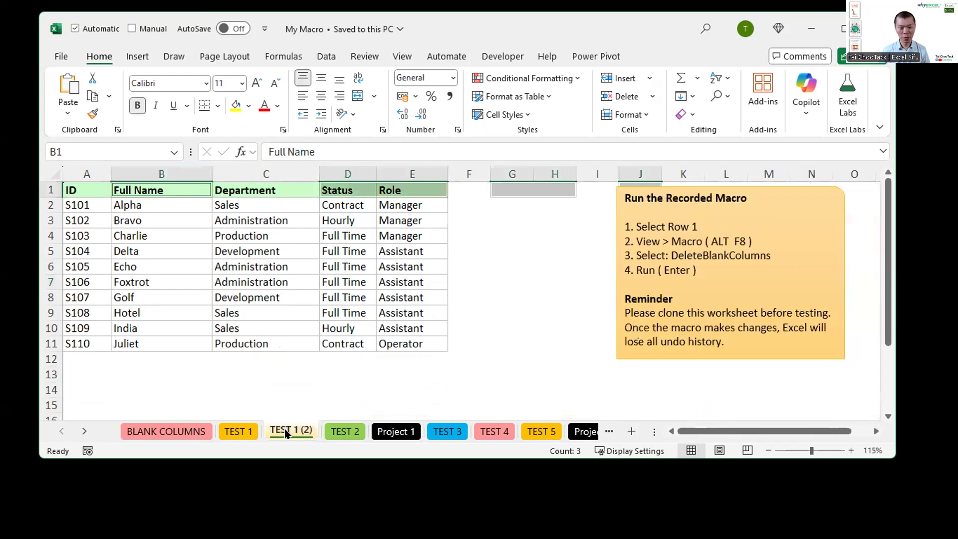
pyautogui.rightClick(289, 432)
pyautogui.click(326, 235)
pyautogui.click(503, 273)
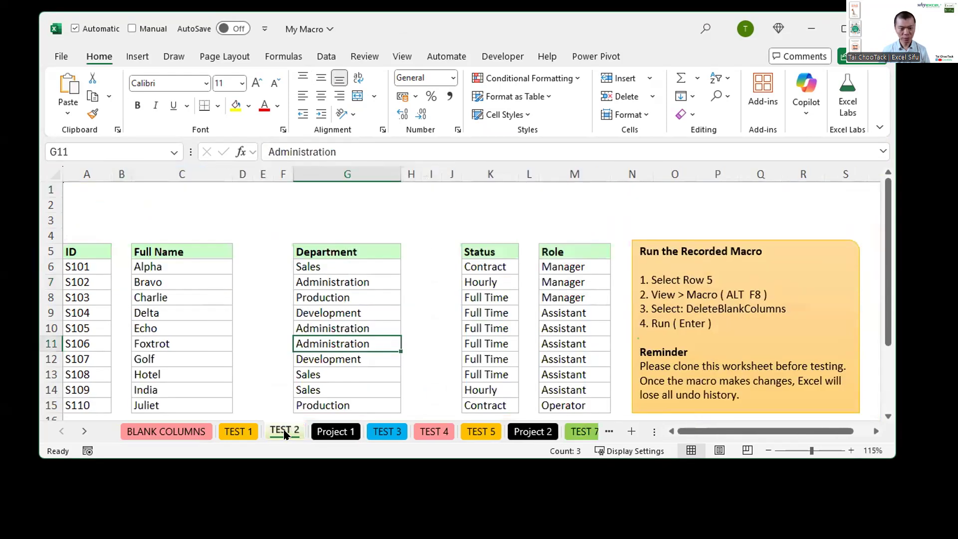
pyautogui.click(241, 432)
pyautogui.moveTo(243, 432); pyautogui.dragTo(278, 412)
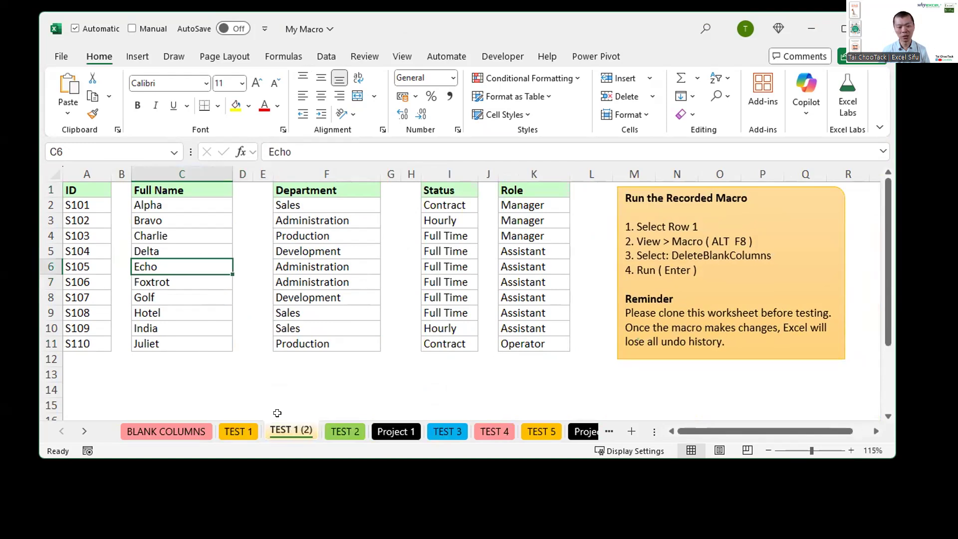
# Step: Run the DeleteBlankColumns macro stored in This Workbook on row 1 of the TEST 1 (2) worksheet
pyautogui.click(43, 182)
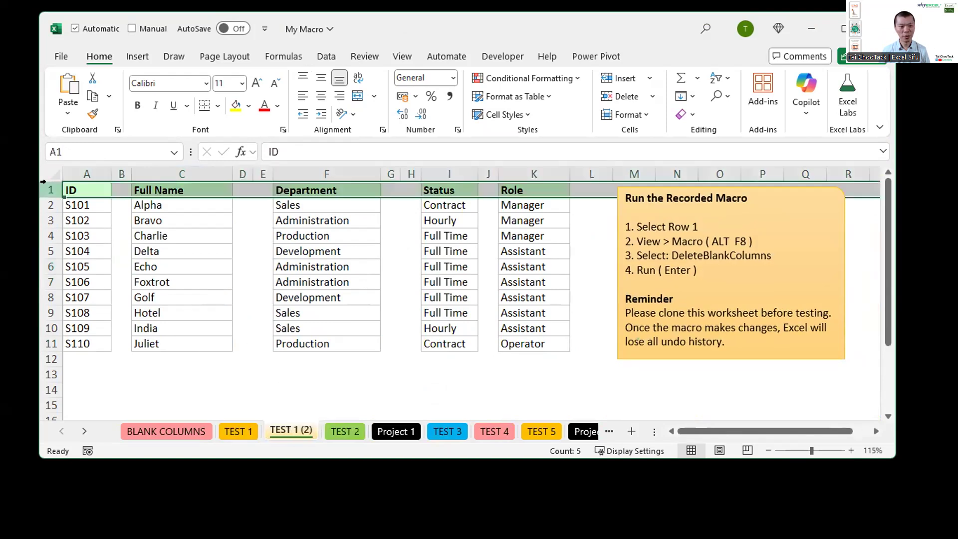
pyautogui.click(505, 57)
pyautogui.click(99, 98)
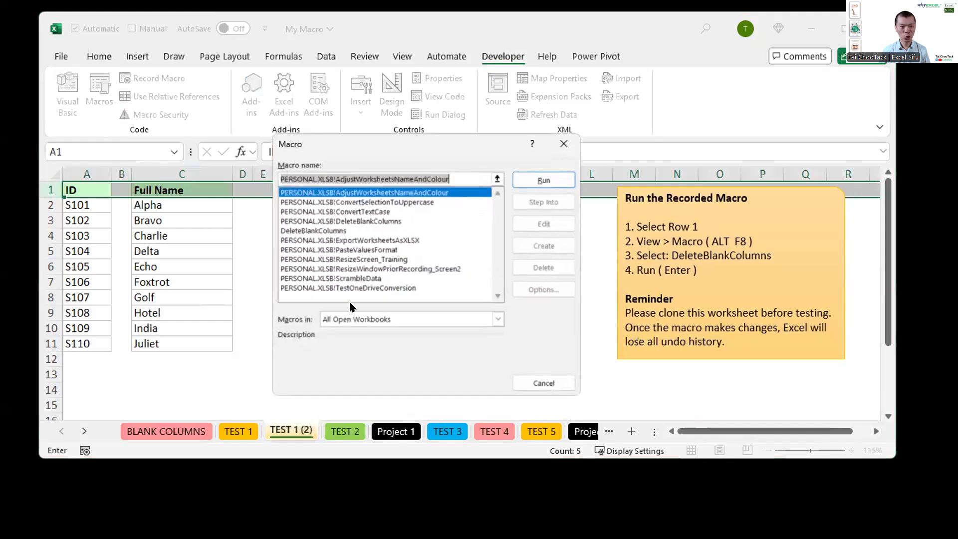
pyautogui.click(374, 320)
pyautogui.click(347, 342)
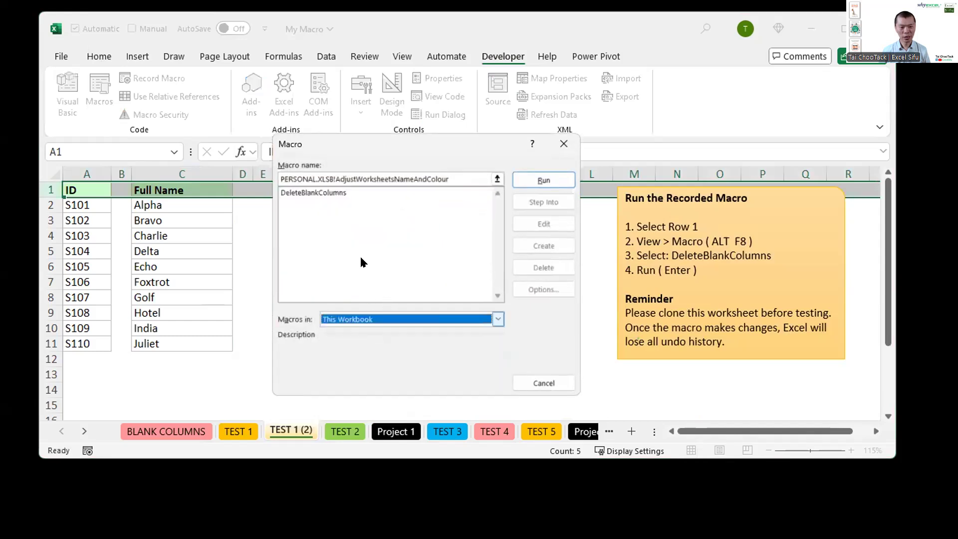
pyautogui.click(333, 191)
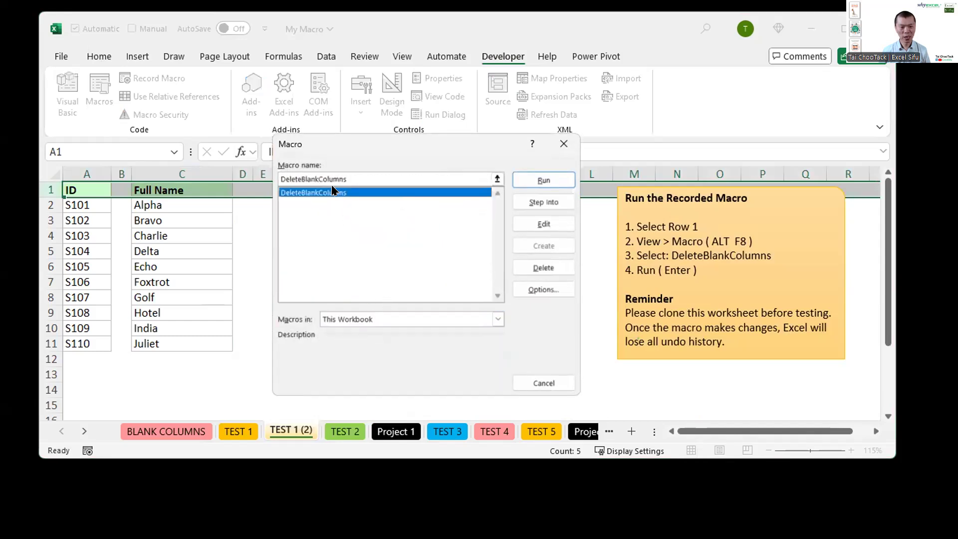
pyautogui.click(563, 179)
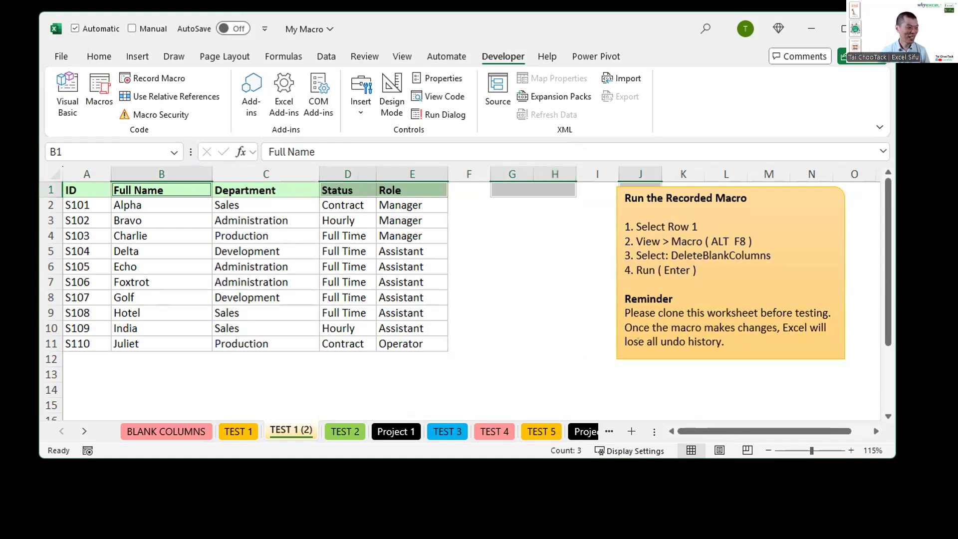
pyautogui.hotkey('alt', 'Tab')
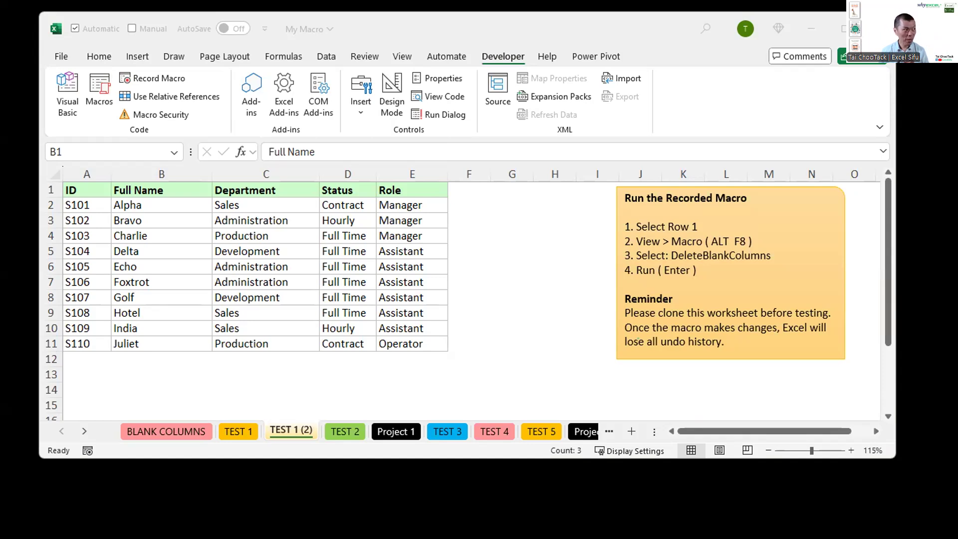
pyautogui.click(417, 20)
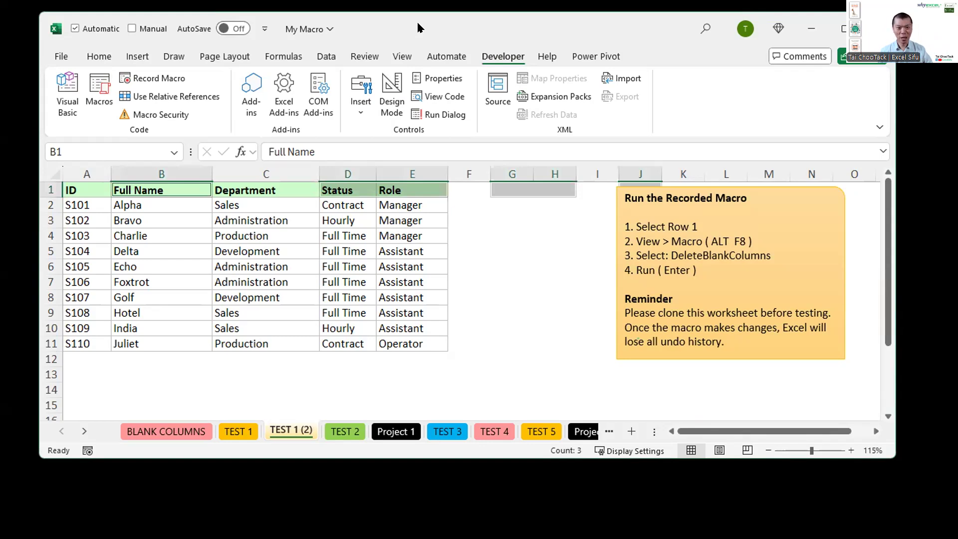
pyautogui.hotkey('ctrl', '3')
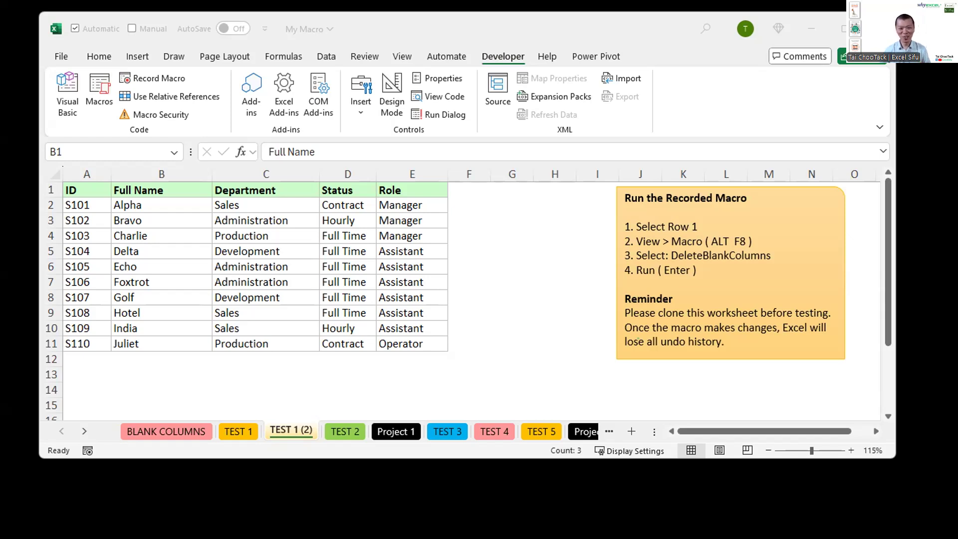
pyautogui.click(230, 264)
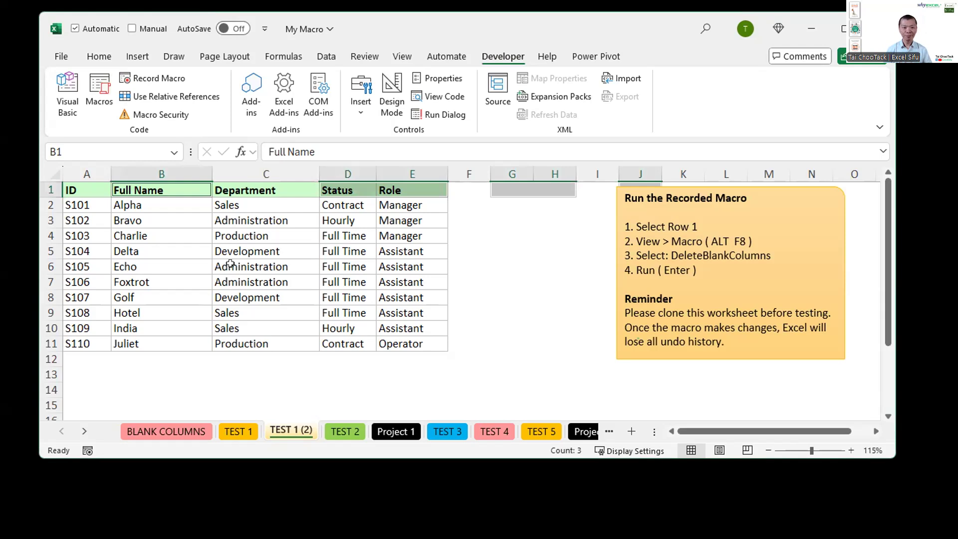
# Step: Open a blank white drawing board over the screen and write "debuggi" in blue text
pyautogui.hotkey('ctrl', '2')
pyautogui.press('w')
pyautogui.write('tdebuggi')
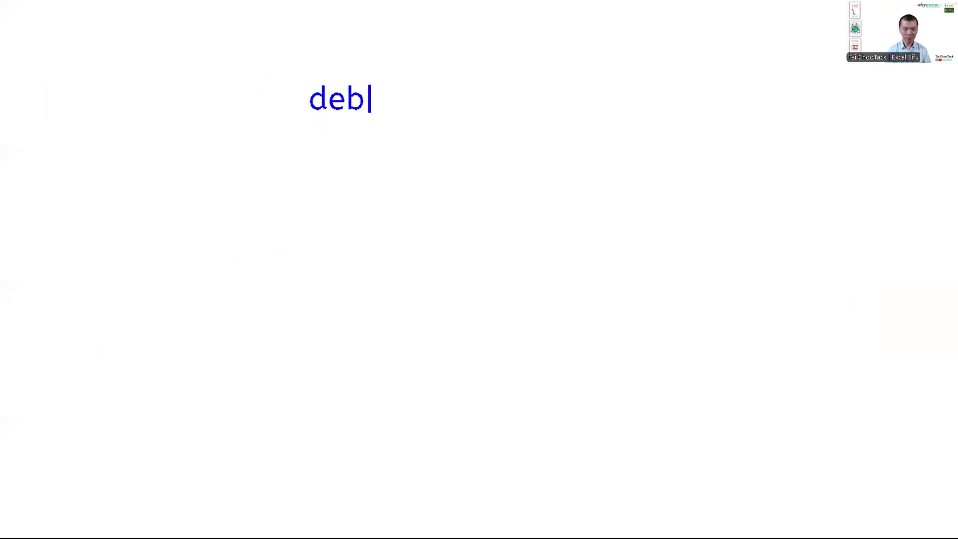
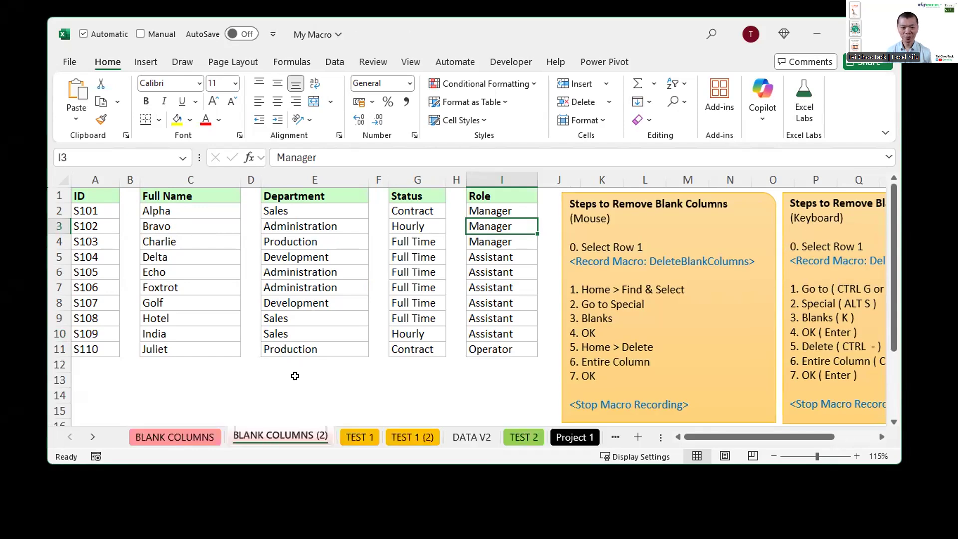
# Step: Draw a rectangle about 4.2 cm wide and 1.3 cm high over the BLANK COLUMNS (2) data and label it "remove blanks"
pyautogui.scroll(-1, 296, 376)
pyautogui.click(265, 378)
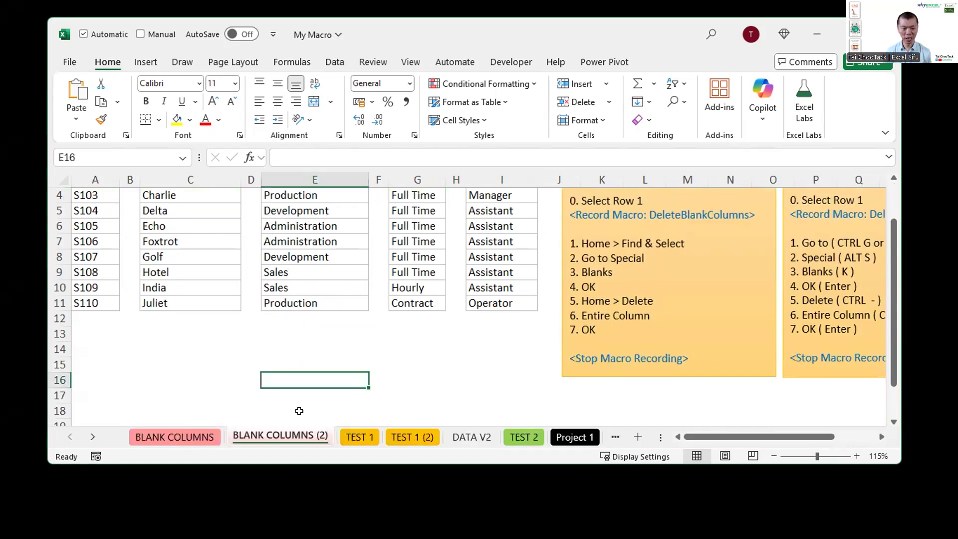
pyautogui.scroll(1, 341, 371)
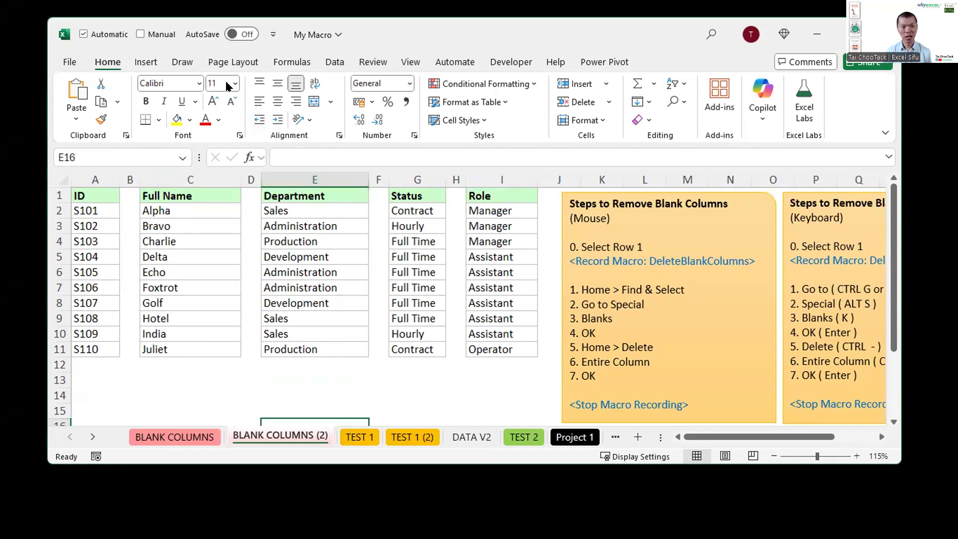
pyautogui.click(140, 61)
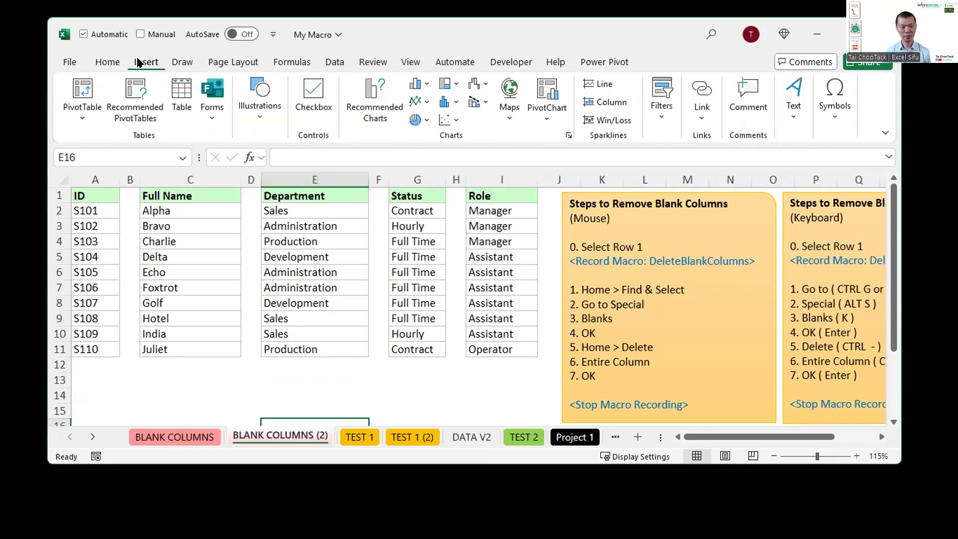
pyautogui.click(252, 114)
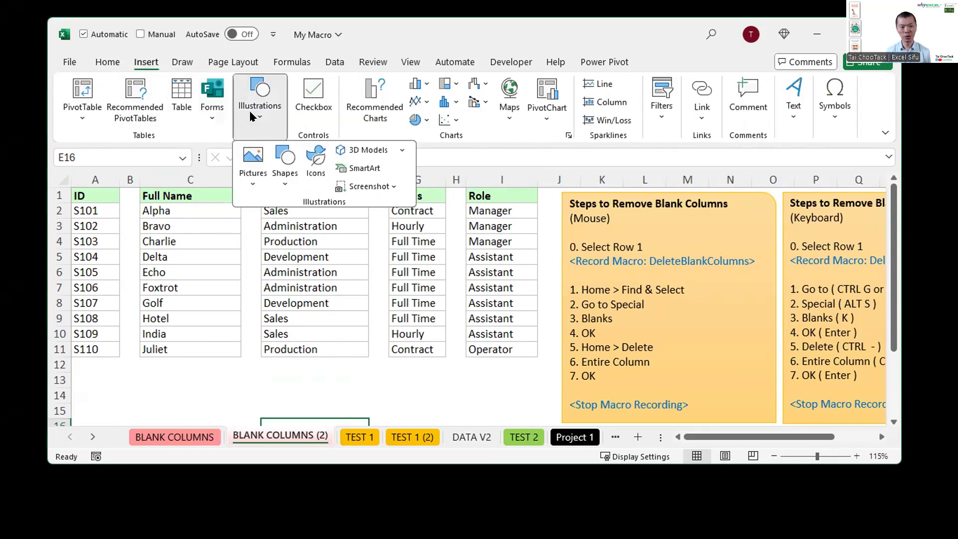
pyautogui.click(283, 174)
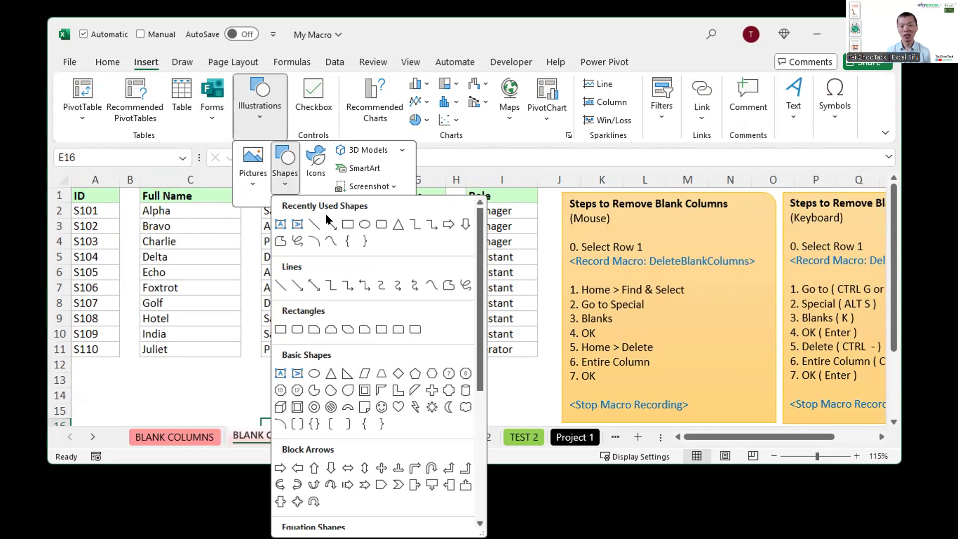
pyautogui.click(348, 224)
pyautogui.moveTo(305, 233); pyautogui.dragTo(436, 274)
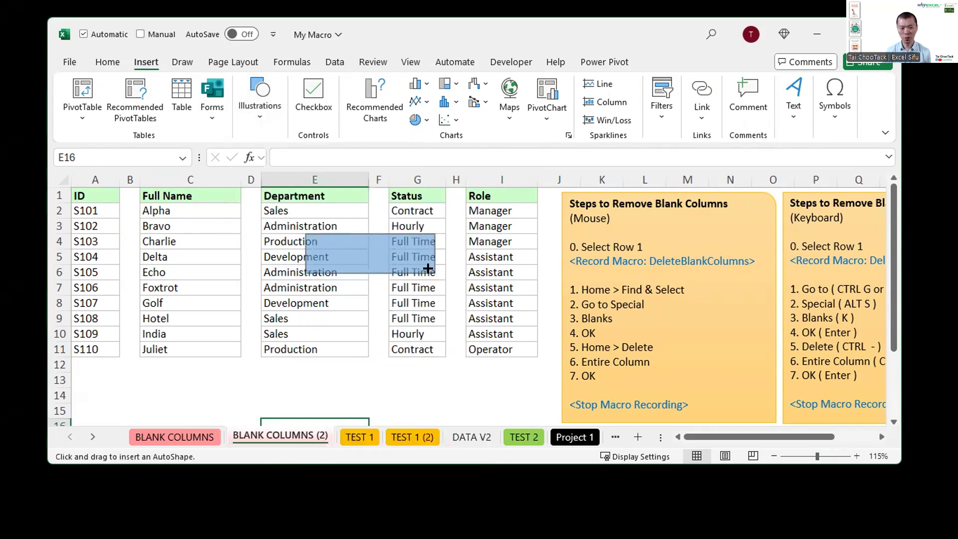
pyautogui.write('remove bl')
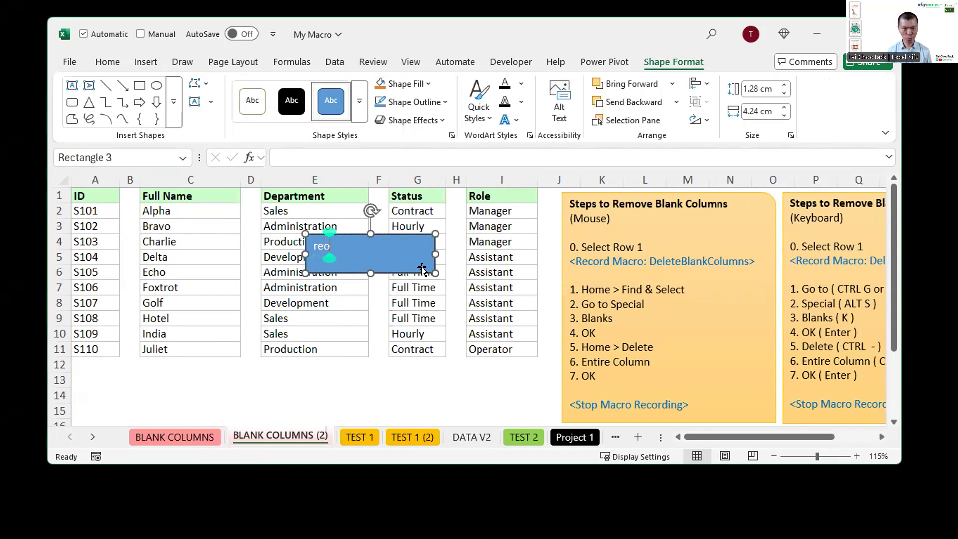
pyautogui.write('anks')
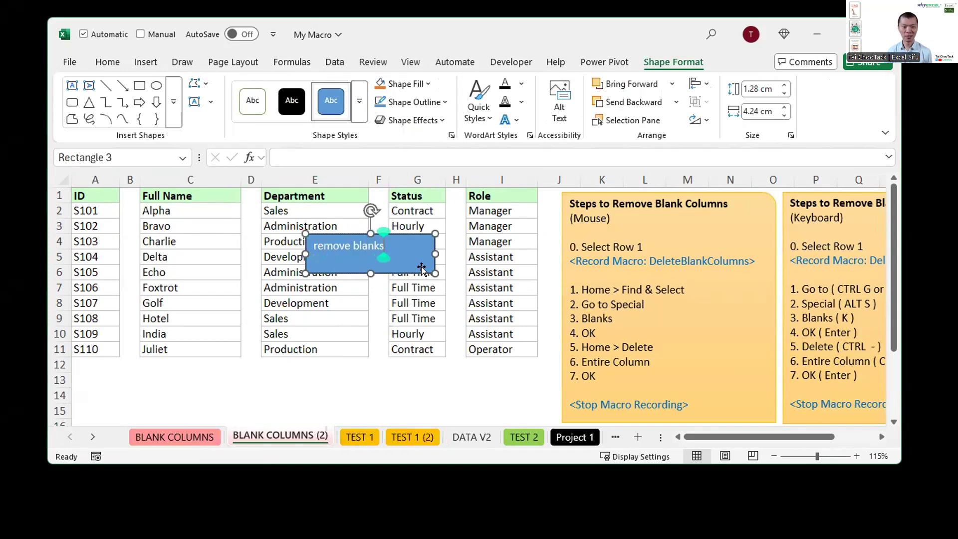
# Step: Centre the rectangle's text both ways at font size 18 and enlarge the shape so the whole label fits, placing it over the Department column
pyautogui.click(107, 61)
pyautogui.click(276, 102)
pyautogui.click(276, 84)
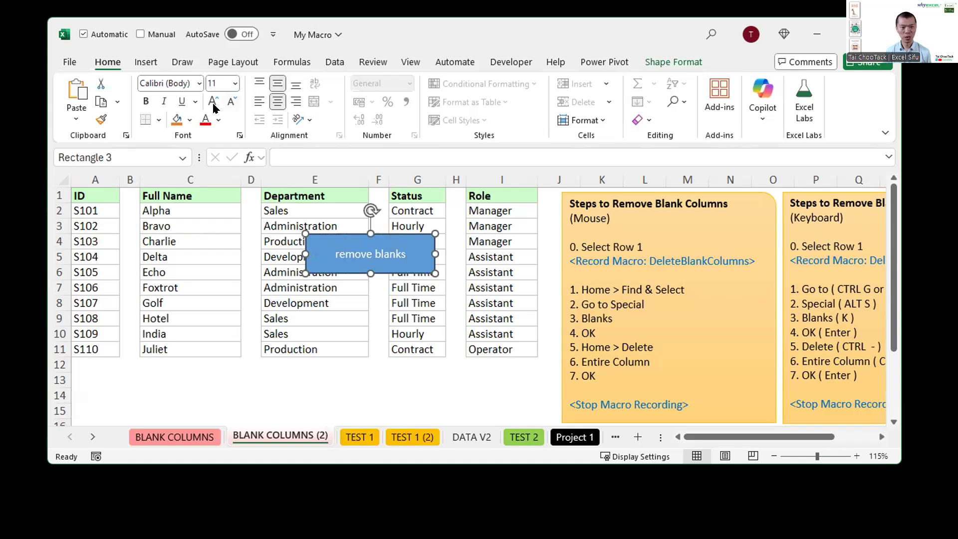
pyautogui.click(214, 102)
pyautogui.click(213, 102)
pyautogui.click(213, 102)
pyautogui.click(213, 102)
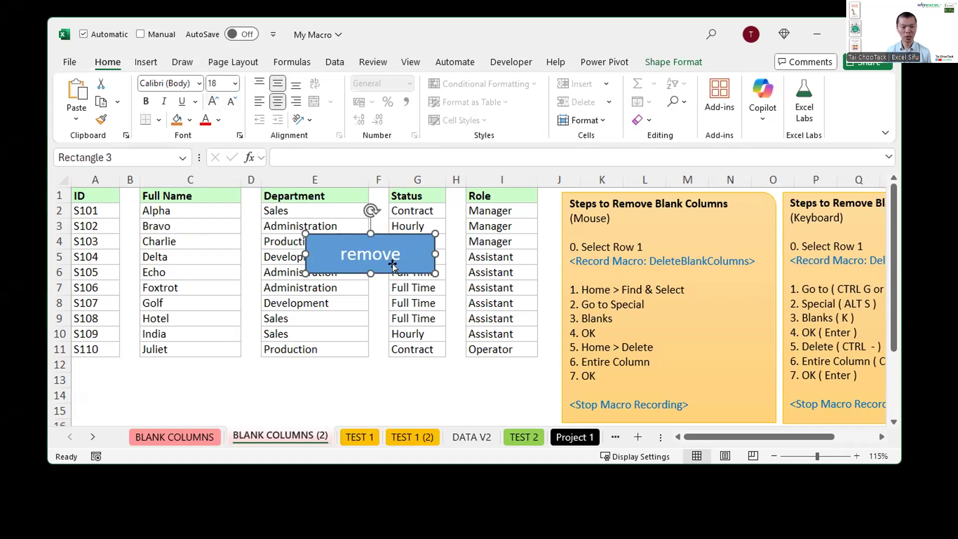
pyautogui.moveTo(371, 272); pyautogui.dragTo(330, 325)
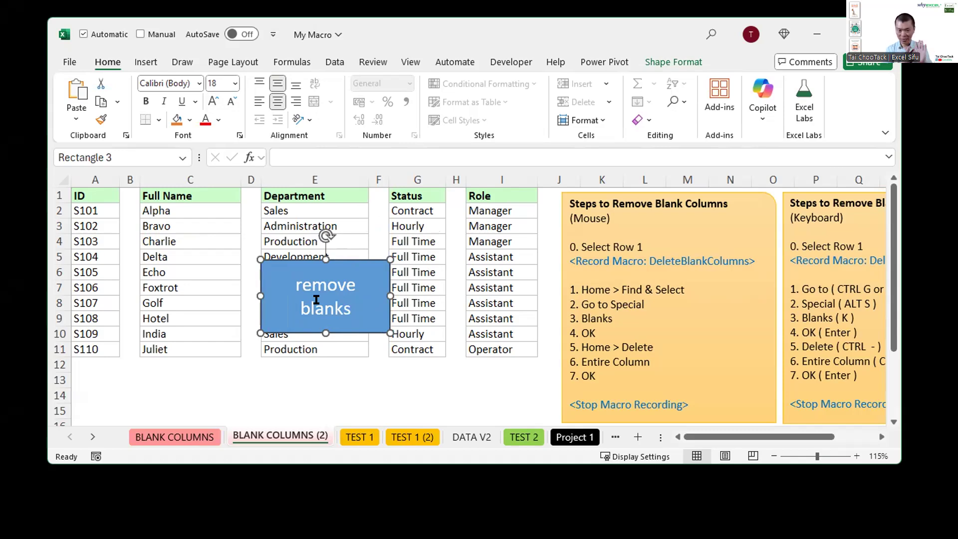
# Step: Assign the workbook's DeleteBlankColumns macro to the "remove blanks" rectangle
pyautogui.rightClick(282, 280)
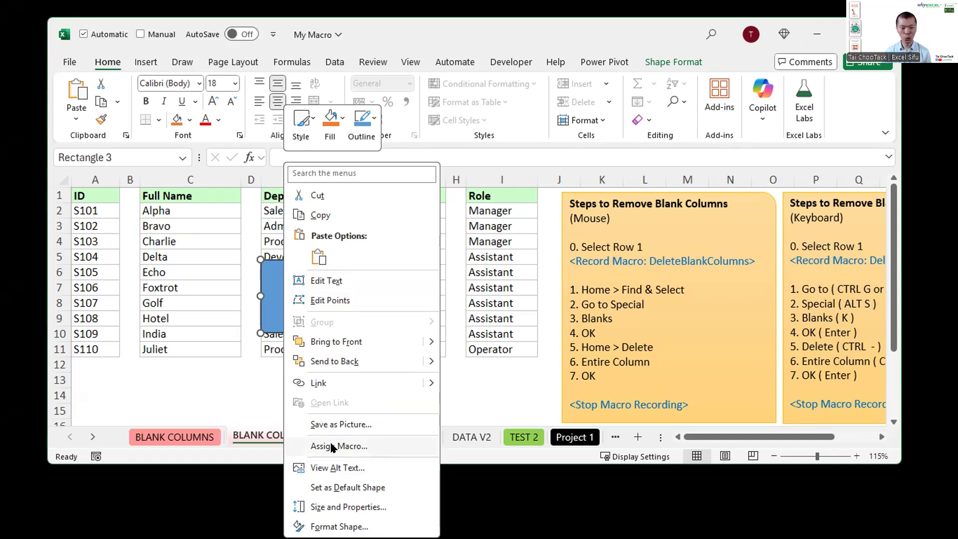
pyautogui.click(332, 446)
pyautogui.click(227, 326)
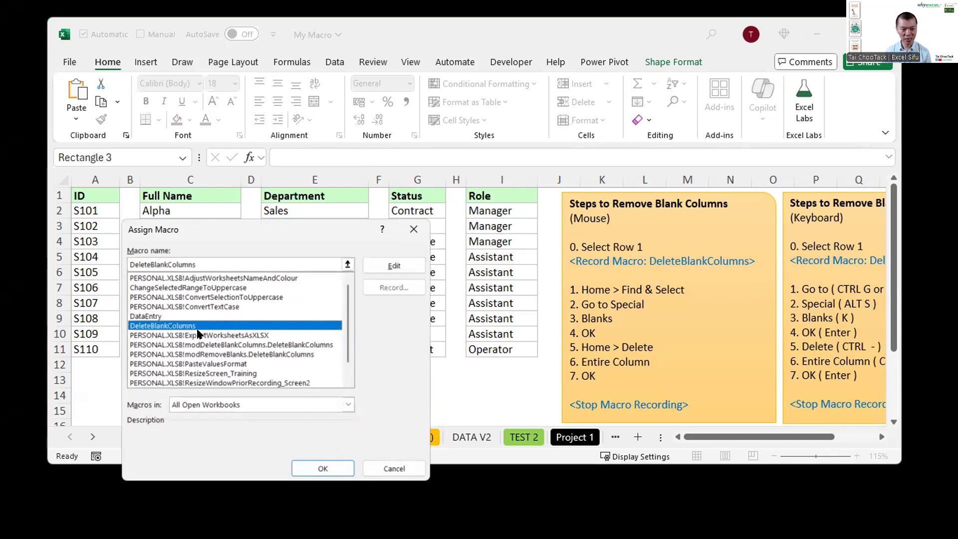
pyautogui.click(337, 468)
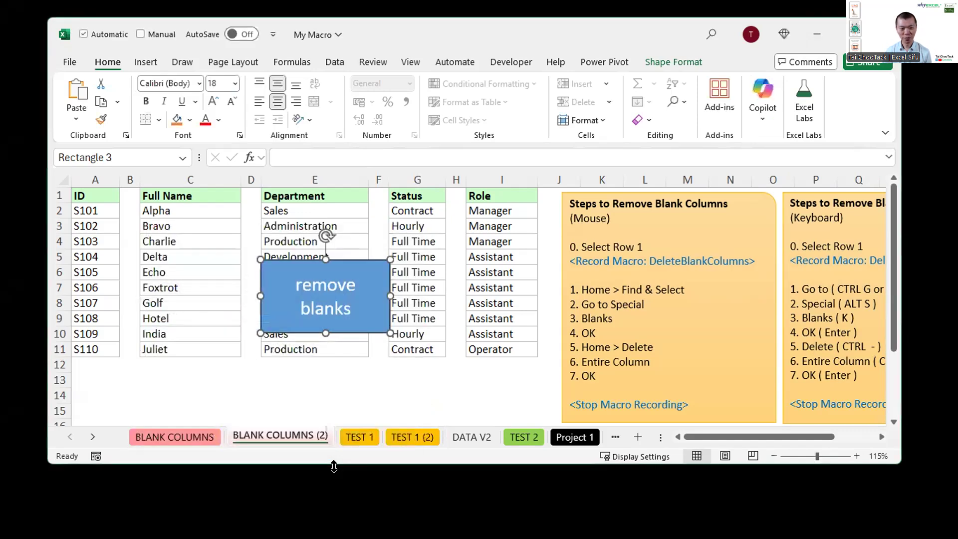
# Step: Deselect the shape, select row 1 and run the assigned macro with the "remove blanks" rectangle
pyautogui.click(446, 373)
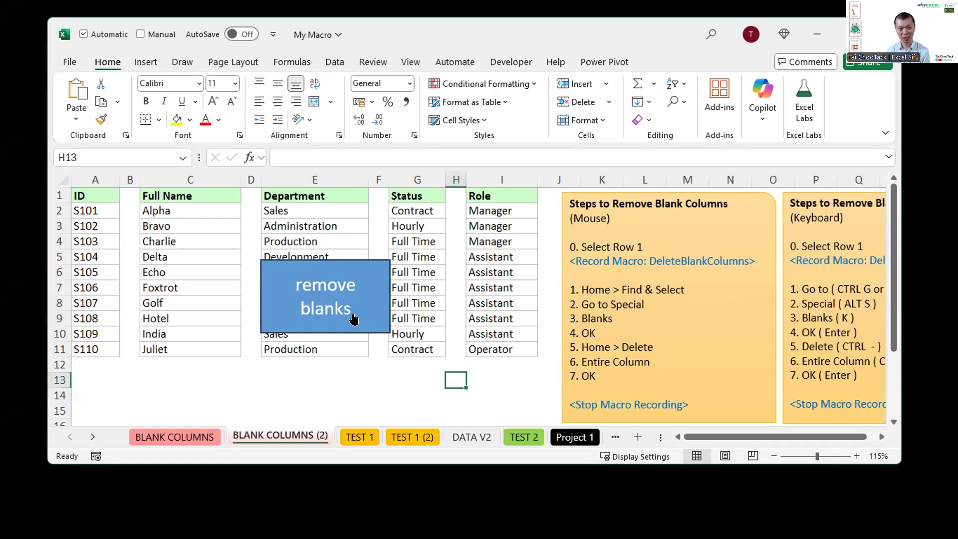
pyautogui.click(53, 191)
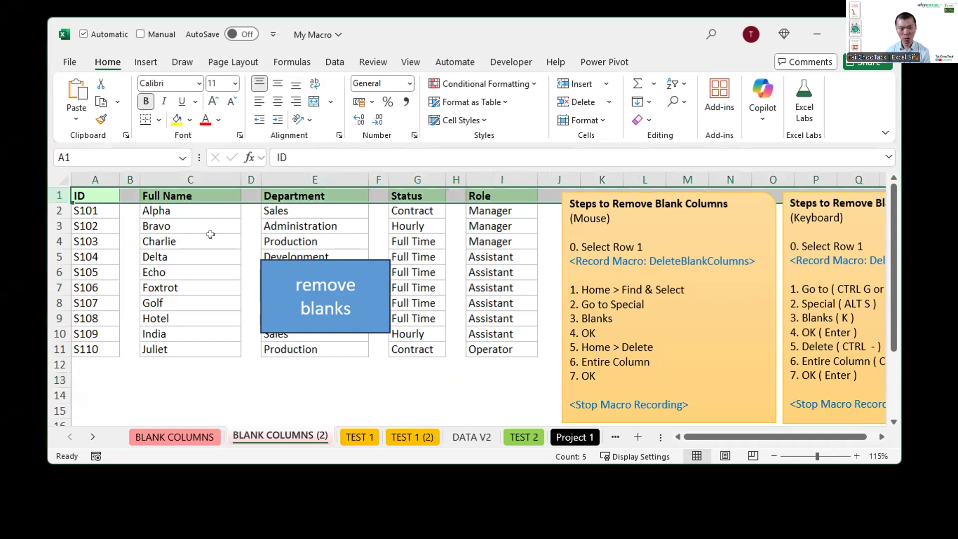
pyautogui.click(306, 290)
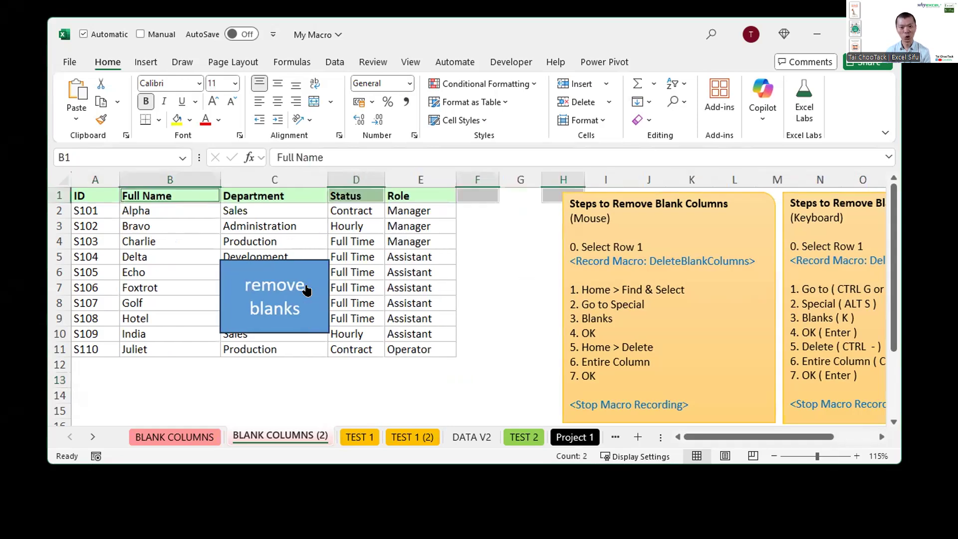
# Step: Insert three blank columns before Status, then select row 1 and remove them again with the "remove blanks" rectangle
pyautogui.moveTo(350, 179); pyautogui.dragTo(456, 158)
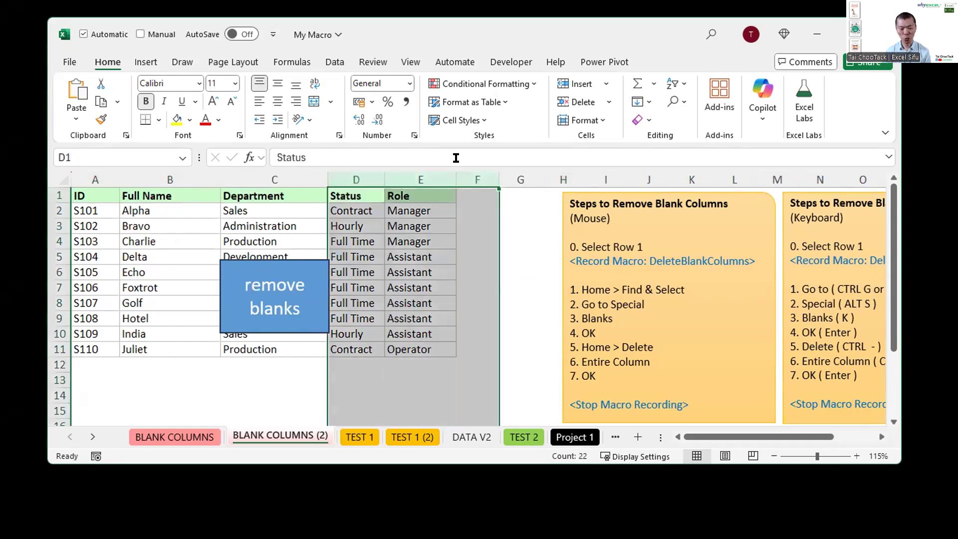
pyautogui.press('Delete')
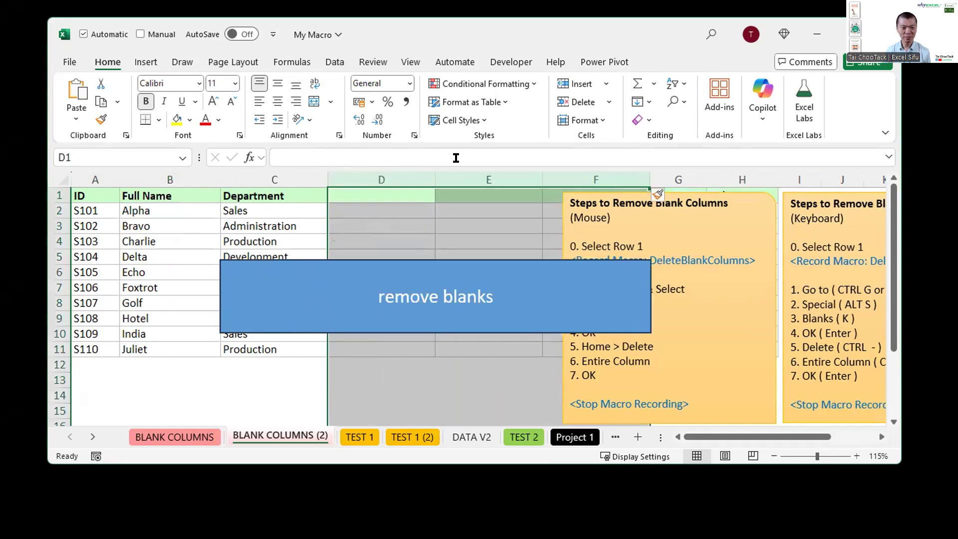
pyautogui.click(301, 215)
pyautogui.click(55, 194)
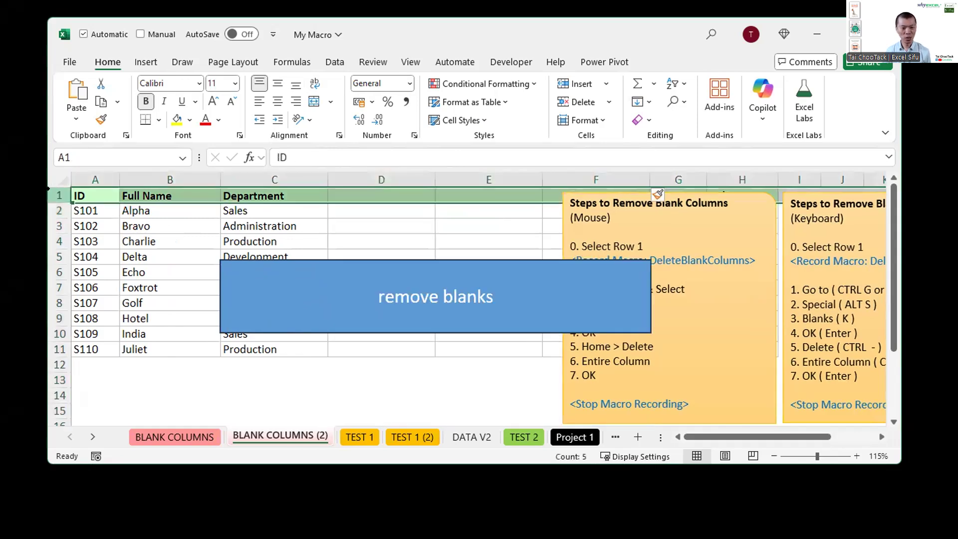
pyautogui.click(310, 296)
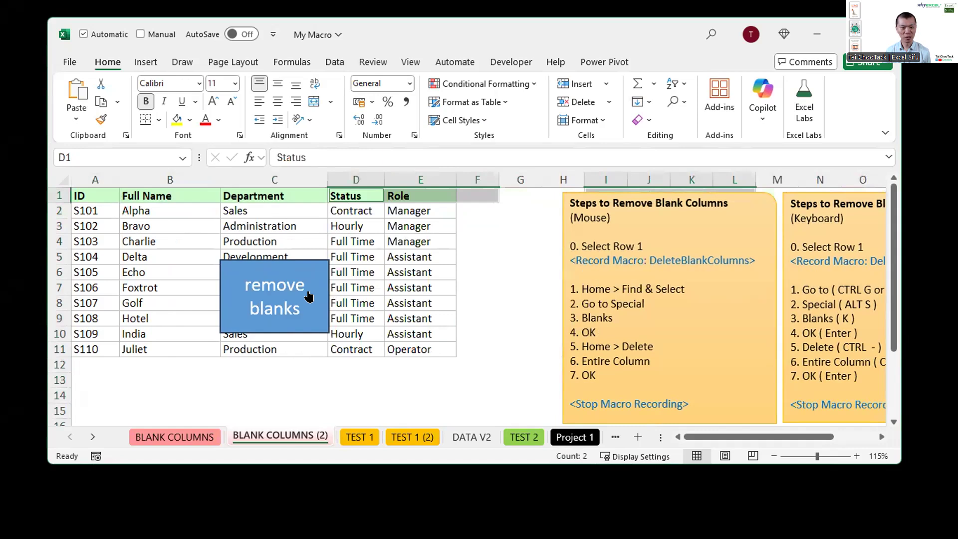
pyautogui.click(362, 256)
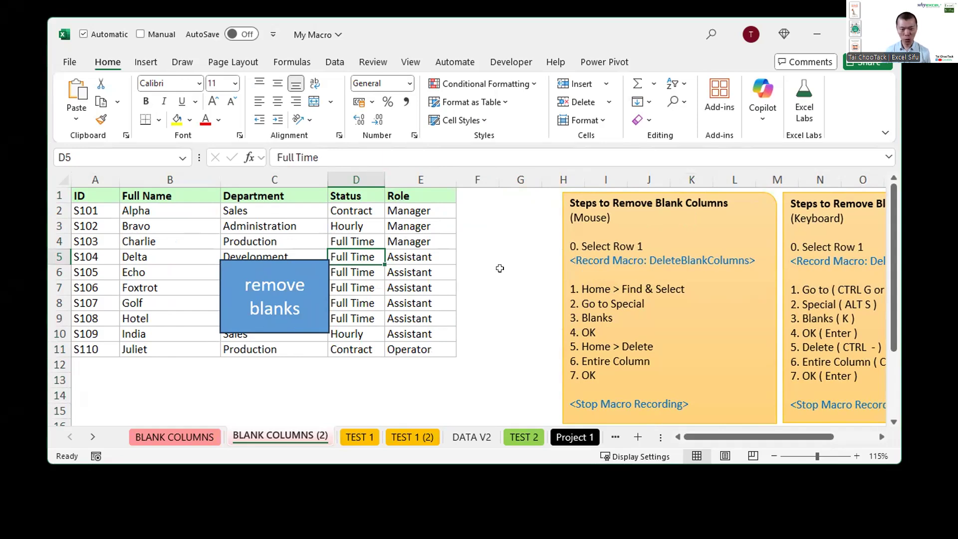
# Step: Move the "remove blanks" rectangle off the Department column to the outer edge of the Role column beside rows 6 to 11
pyautogui.click(306, 302)
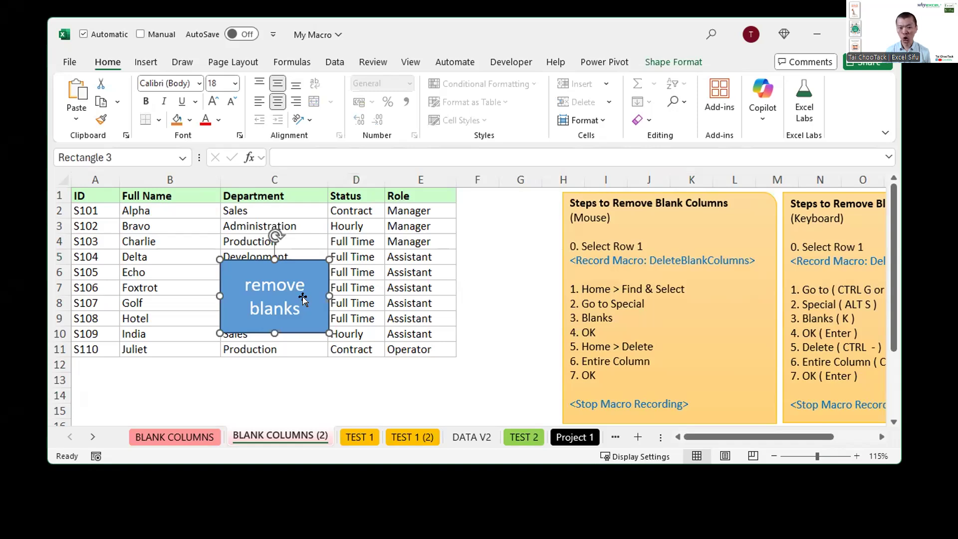
pyautogui.moveTo(303, 298); pyautogui.dragTo(550, 267)
pyautogui.moveTo(521, 302)
pyautogui.mouseDown()
pyautogui.moveTo(521, 282)
pyautogui.moveTo(521, 307)
pyautogui.mouseUp()
pyautogui.click(492, 347)
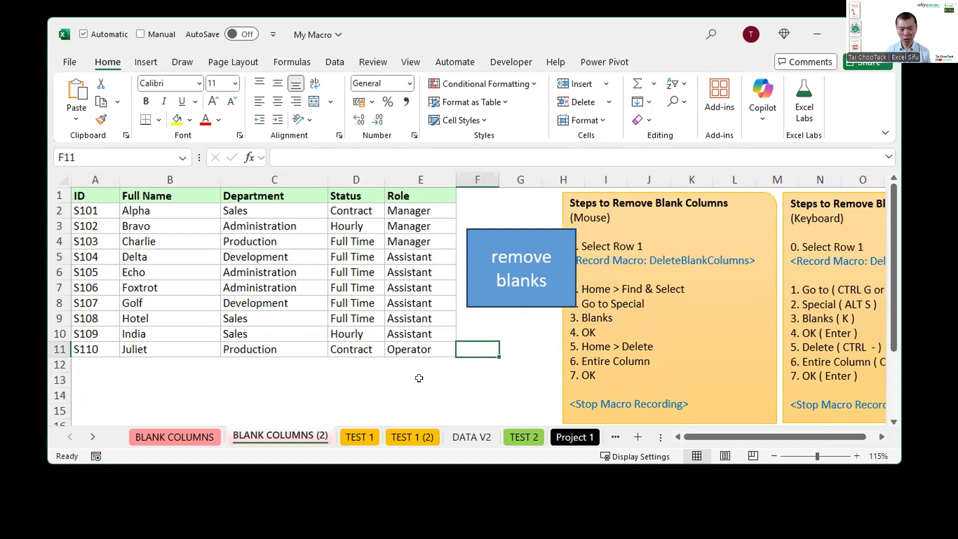
pyautogui.click(419, 379)
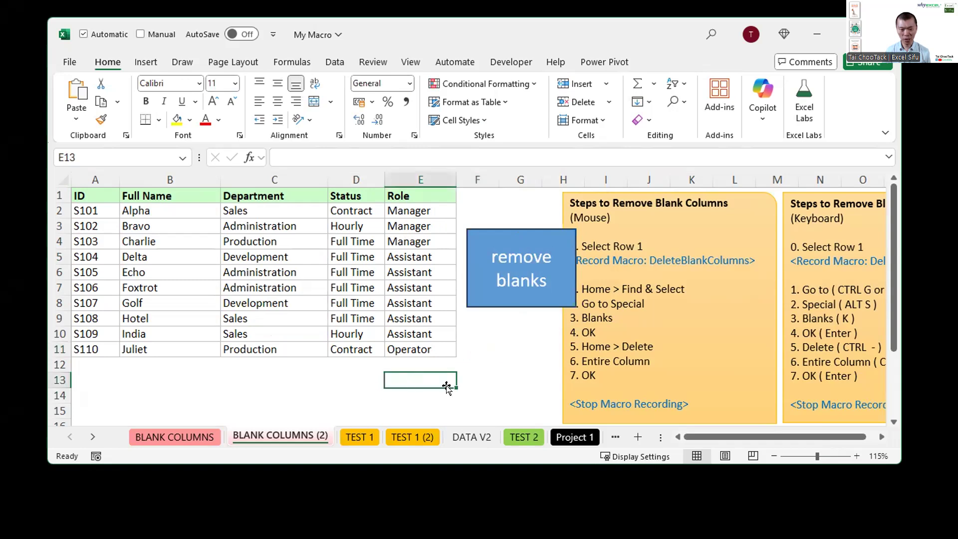
pyautogui.click(504, 302)
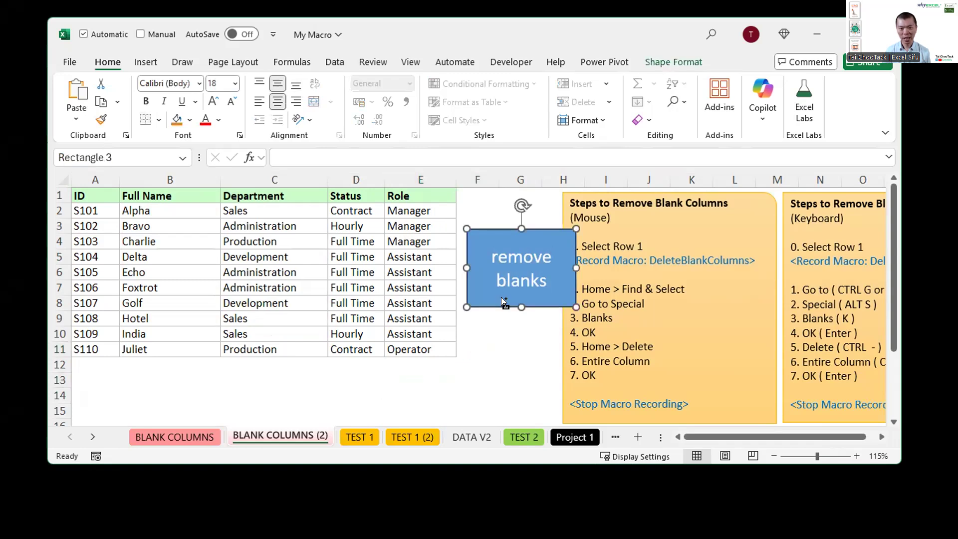
pyautogui.moveTo(502, 299); pyautogui.dragTo(466, 343)
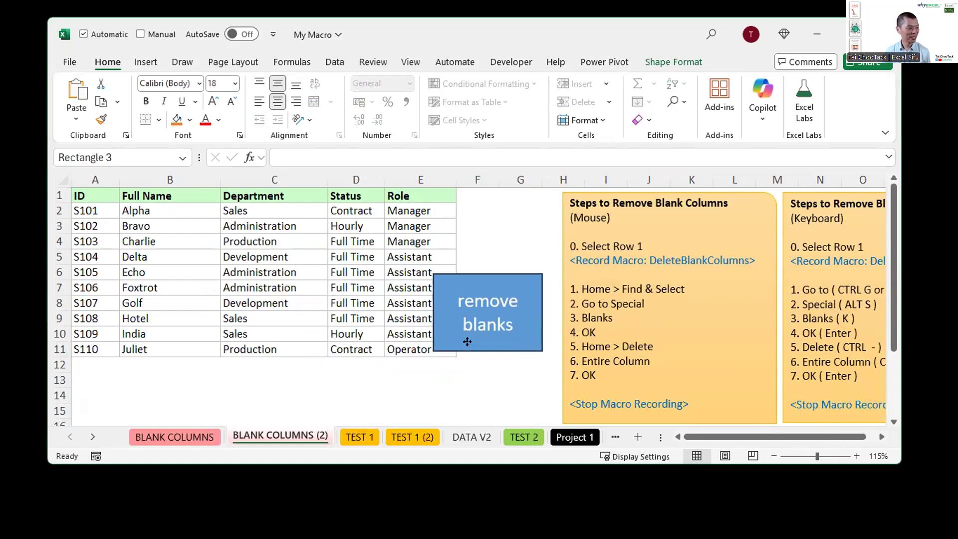
pyautogui.click(309, 328)
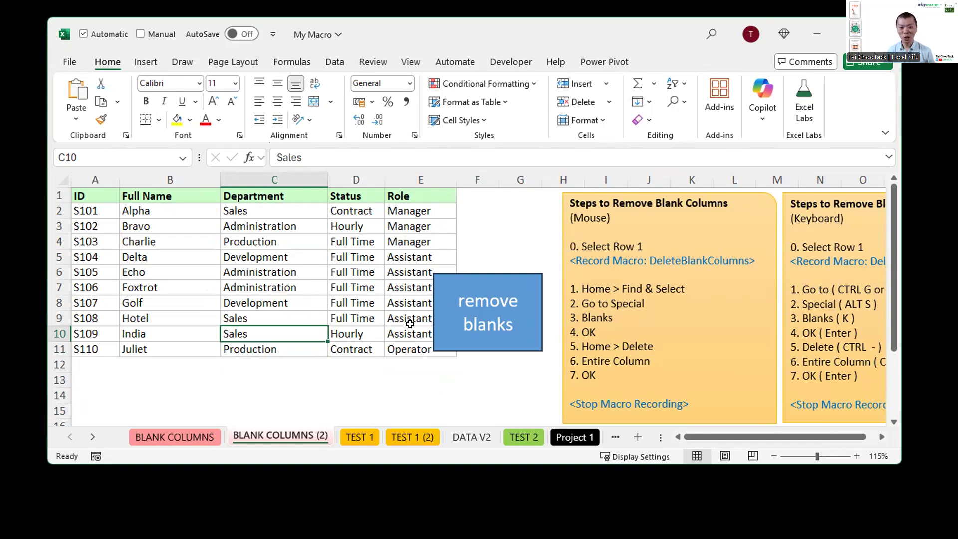
# Step: Draw blue annotation boxes around the "remove blanks" rectangle and the sheet tabs from TEST 1 to Project 1
pyautogui.hotkey('ctrl', '2')
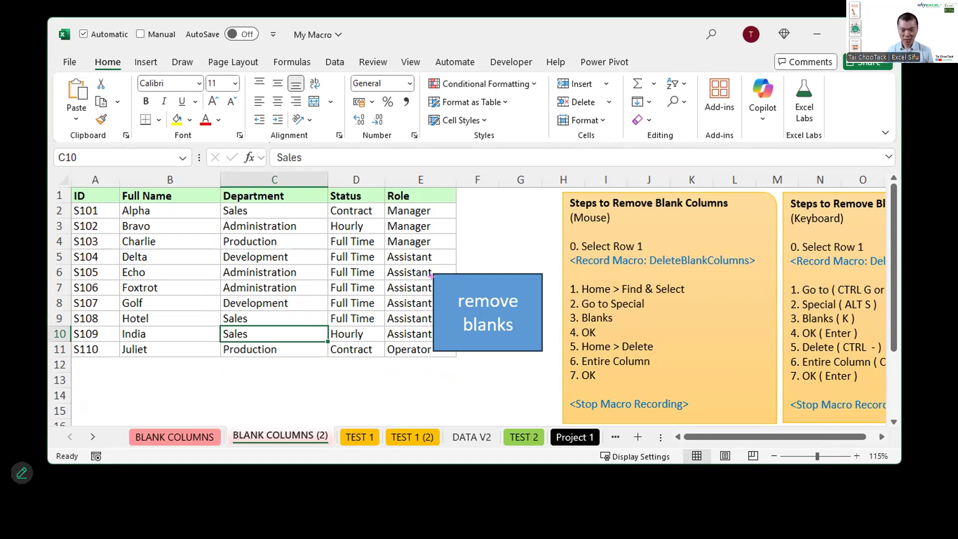
pyautogui.moveTo(425, 265); pyautogui.dragTo(551, 357)
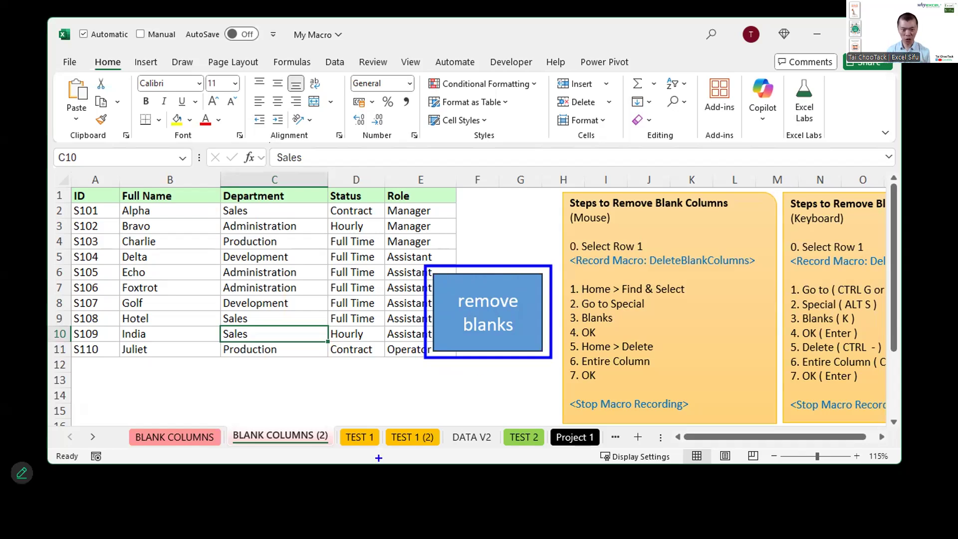
pyautogui.moveTo(341, 422); pyautogui.dragTo(577, 452)
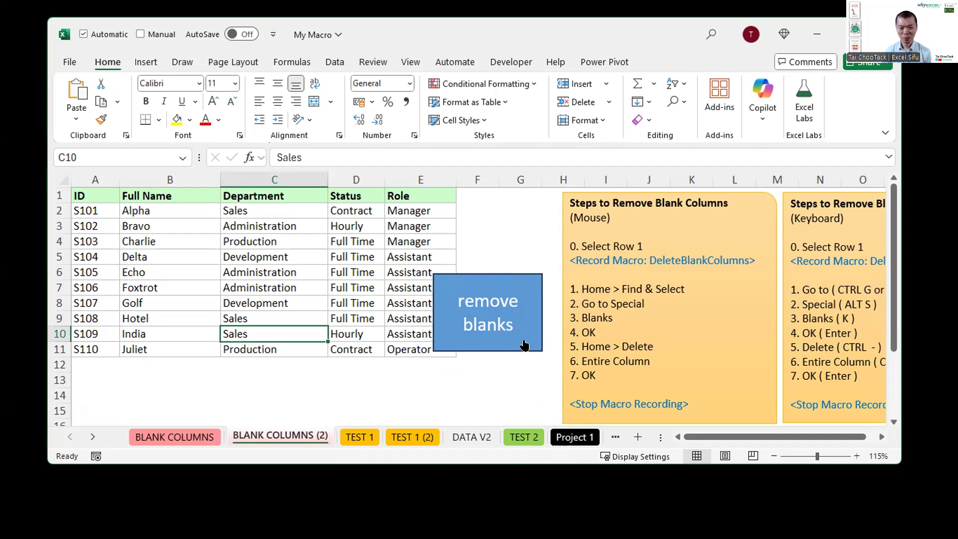
# Step: Move the "remove blanks" rectangle over the Department and Status columns, and annotate the AutoSave area with a blue box, an arrow and "QAT"
pyautogui.moveTo(512, 328)
pyautogui.mouseDown()
pyautogui.moveTo(451, 290)
pyautogui.moveTo(422, 341)
pyautogui.moveTo(331, 317)
pyautogui.mouseUp()
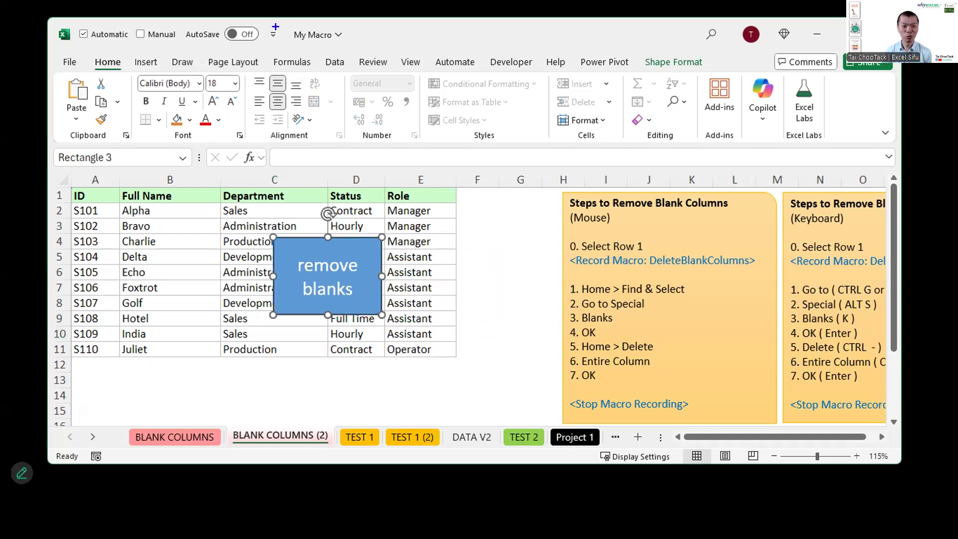
pyautogui.moveTo(268, 19); pyautogui.dragTo(173, 57)
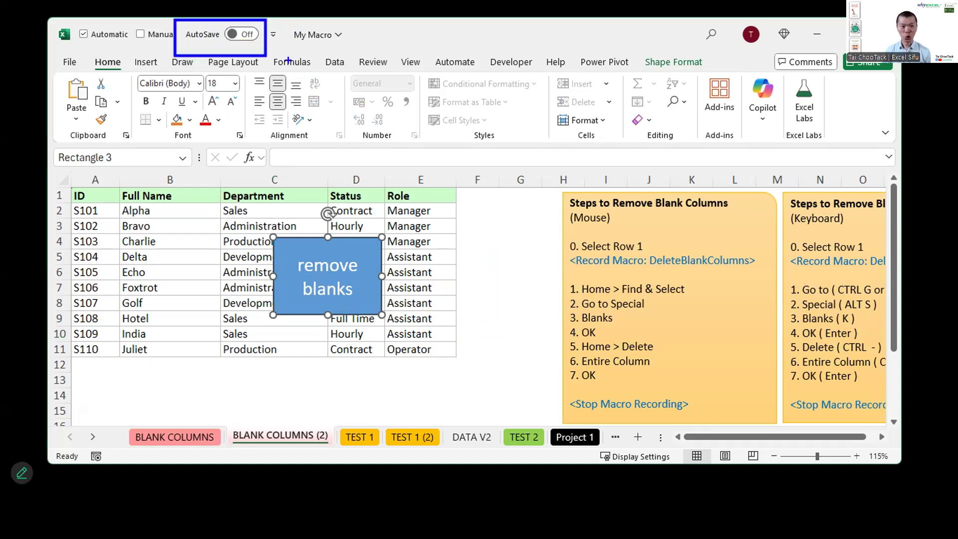
pyautogui.moveTo(270, 29); pyautogui.dragTo(390, 24)
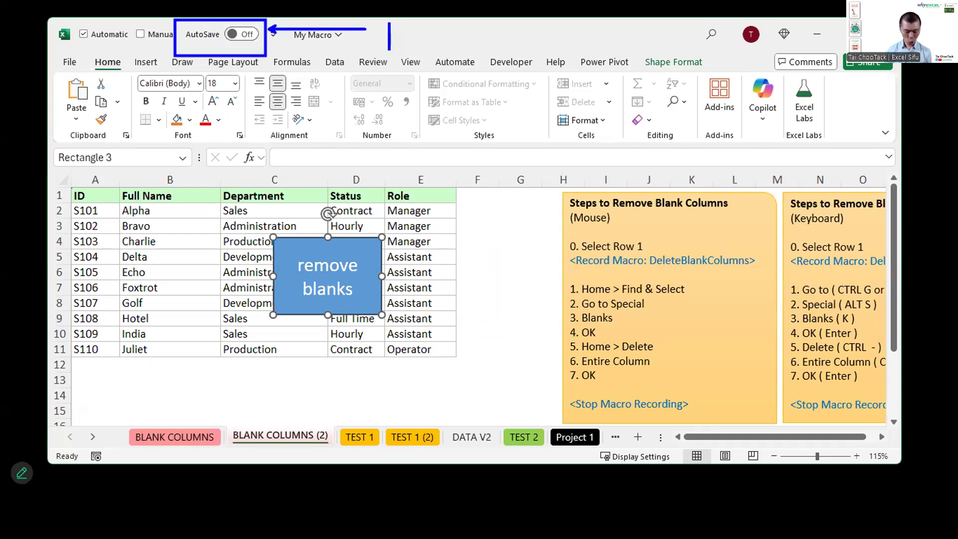
pyautogui.write('QAT')
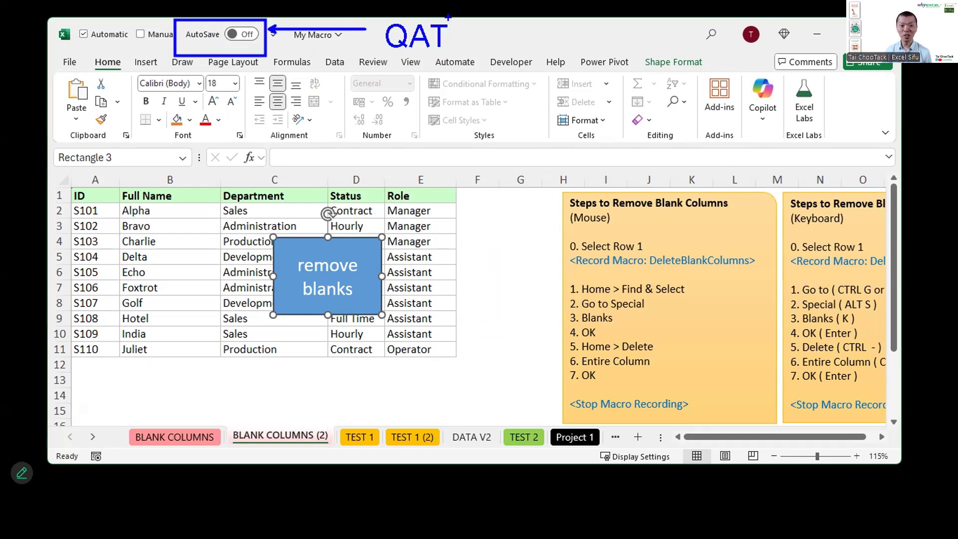
# Step: Delete the "remove blanks" rectangle and open the Quick Access Toolbar customization options
pyautogui.press('Delete')
pyautogui.click(369, 242)
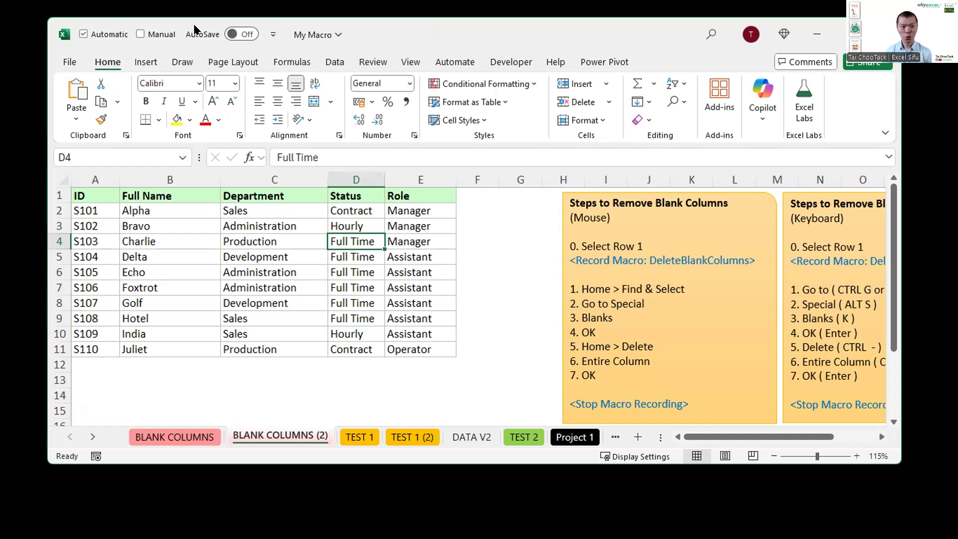
pyautogui.rightClick(194, 29)
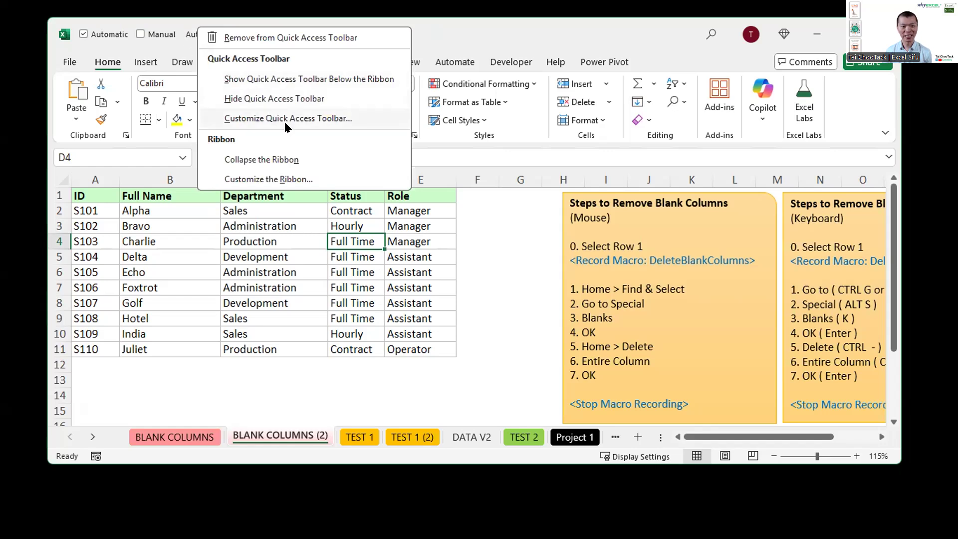
pyautogui.press('ctrl')
pyautogui.press('ctrl')
pyautogui.click(277, 122)
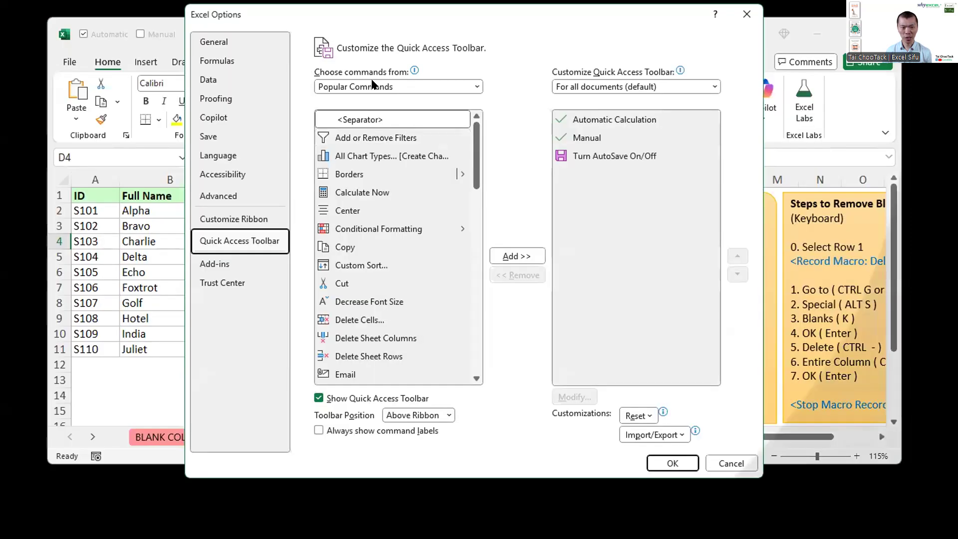
# Step: Add the DeleteBlankColumns macro to the Quick Access Toolbar customized for My Macro.xlsm only
pyautogui.click(371, 86)
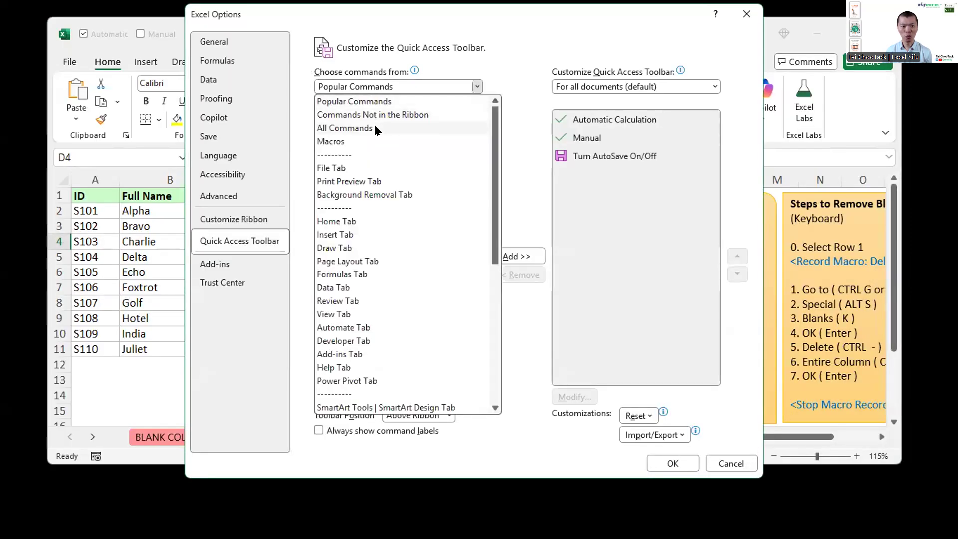
pyautogui.click(375, 142)
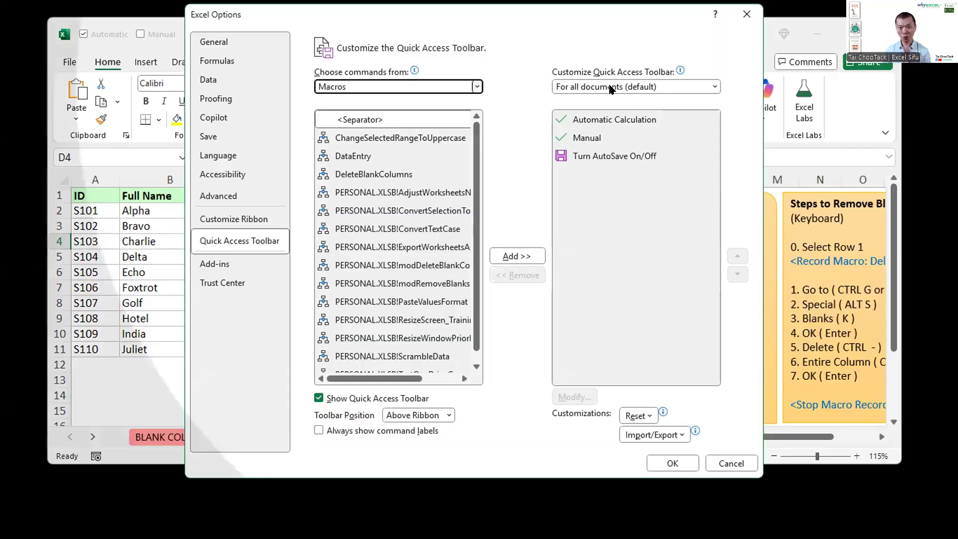
pyautogui.click(611, 87)
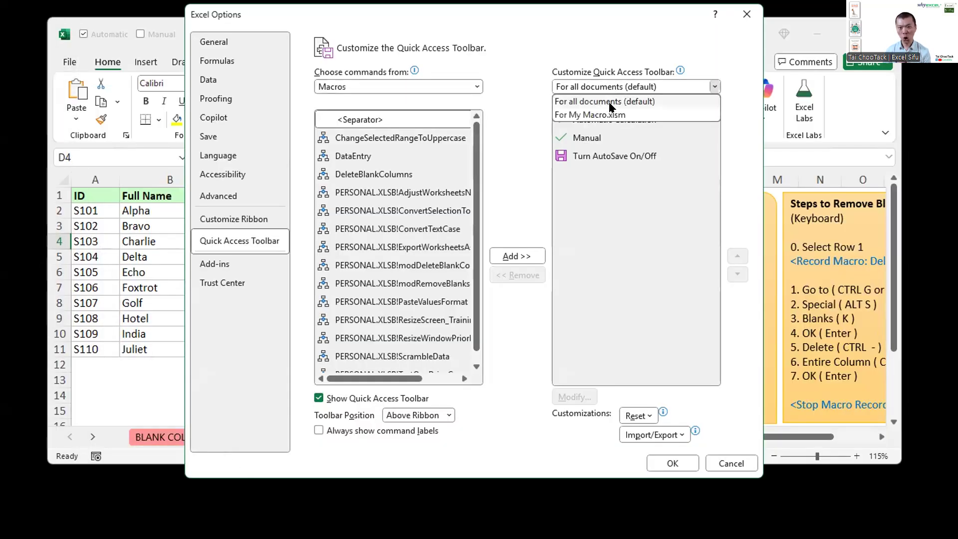
pyautogui.click(610, 115)
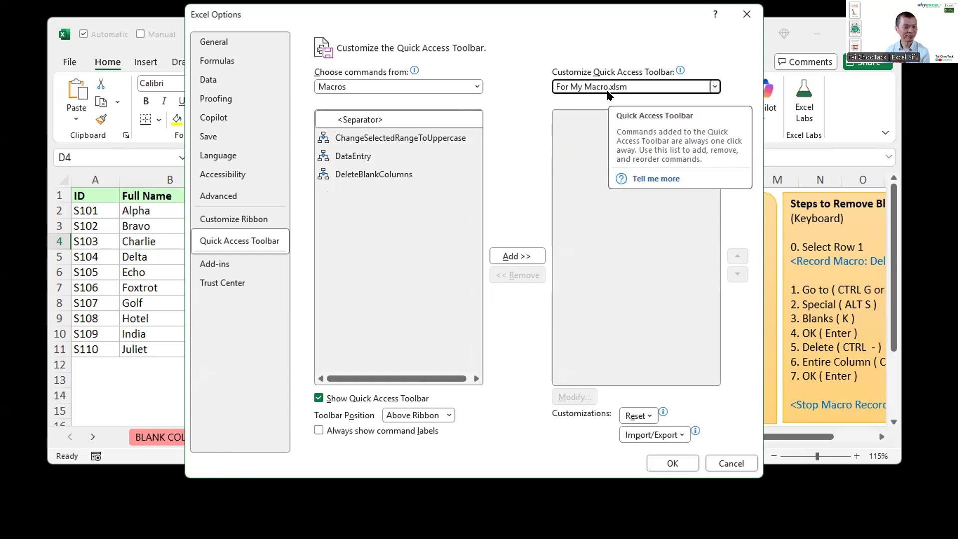
pyautogui.click(430, 137)
pyautogui.click(426, 156)
pyautogui.click(419, 174)
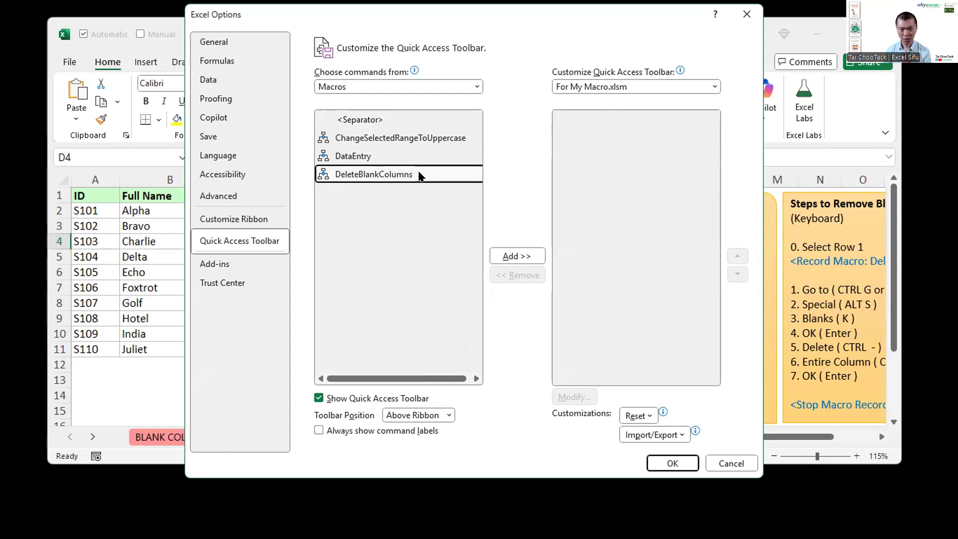
pyautogui.click(492, 257)
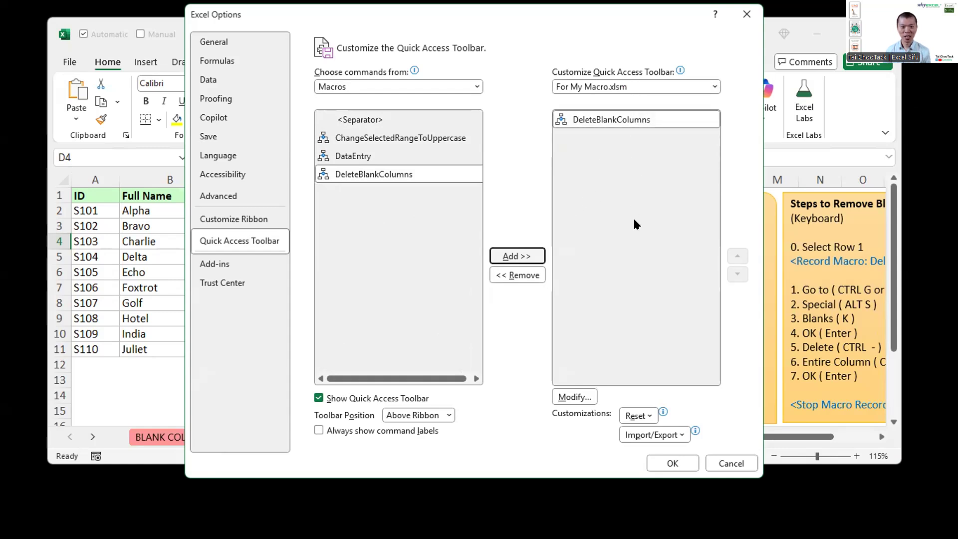
# Step: Annotate the added DeleteBlankColumns entry with a blue arrow from its source macro, a box and arrow at its icon, and an underline
pyautogui.hotkey('ctrl', '2')
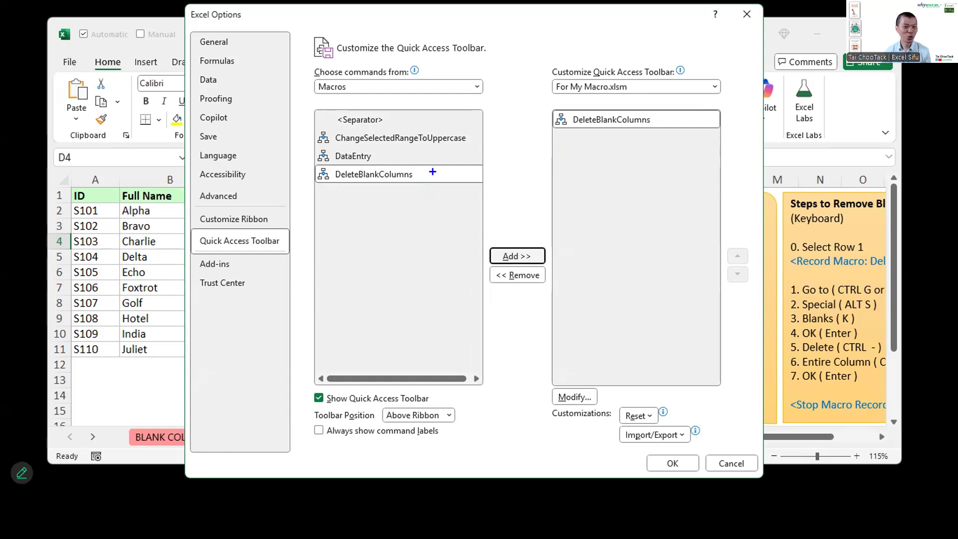
pyautogui.moveTo(552, 123); pyautogui.dragTo(457, 174)
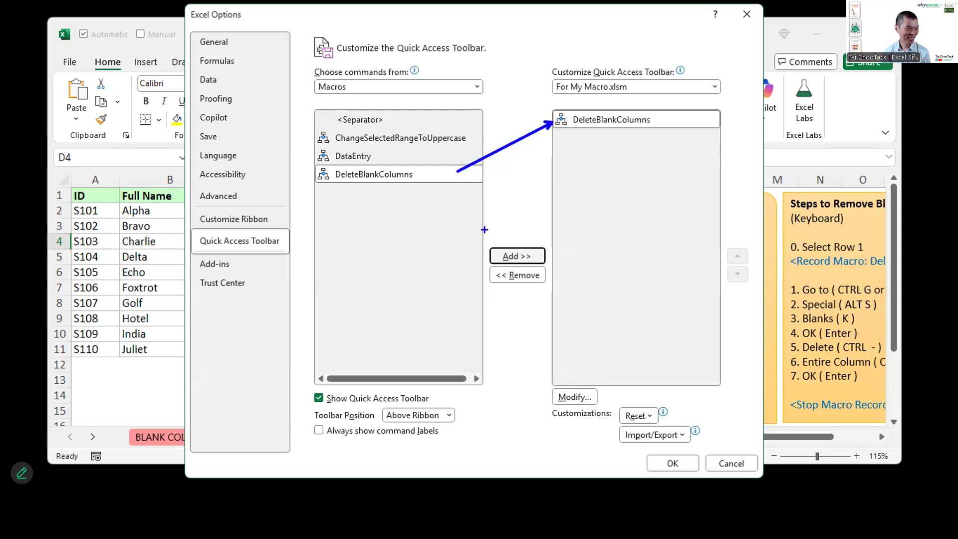
pyautogui.press('Escape')
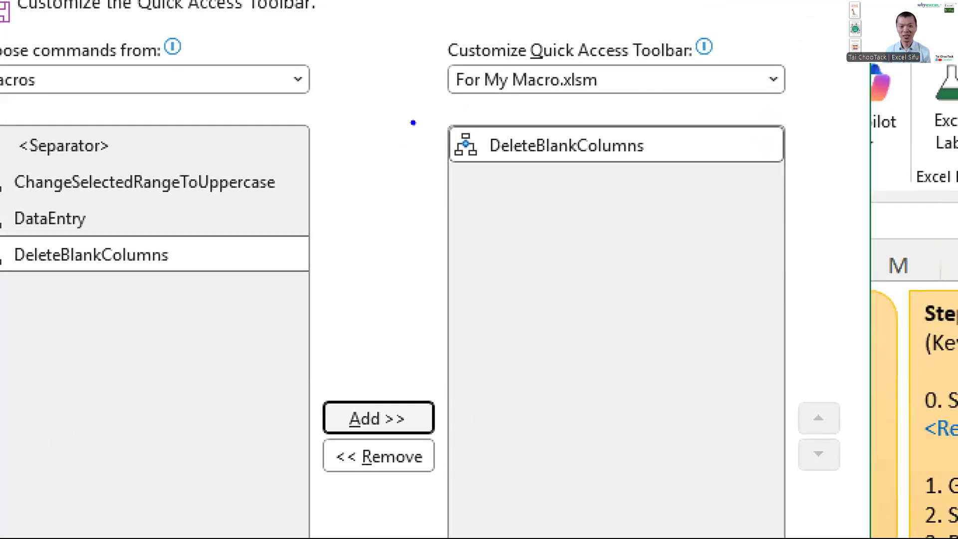
pyautogui.moveTo(433, 111)
pyautogui.mouseDown()
pyautogui.moveTo(494, 175)
pyautogui.moveTo(510, 230)
pyautogui.mouseUp()
pyautogui.moveTo(512, 168); pyautogui.dragTo(657, 167)
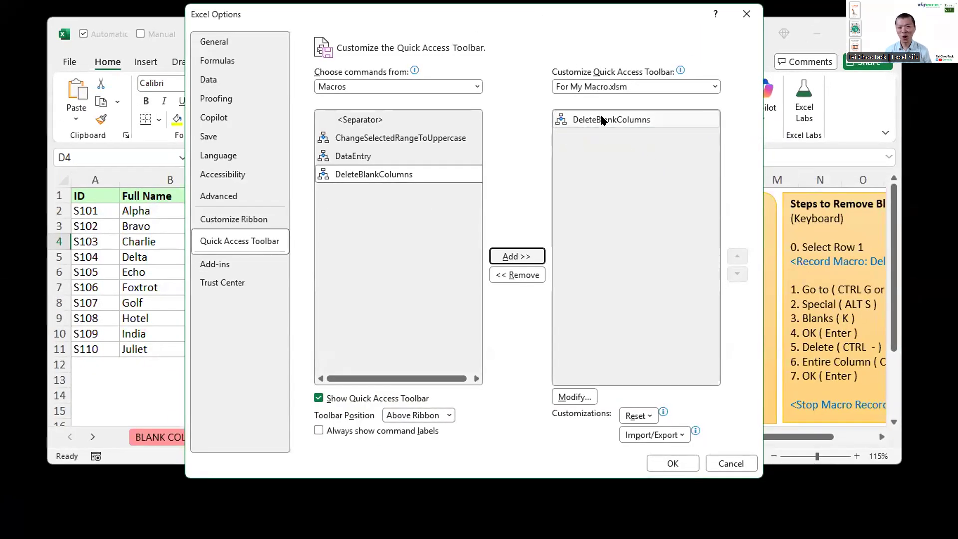
# Step: Give the toolbar's DeleteBlankColumns button the person symbol and the display name "Delete Blank Columns", and apply the toolbar changes
pyautogui.click(602, 120)
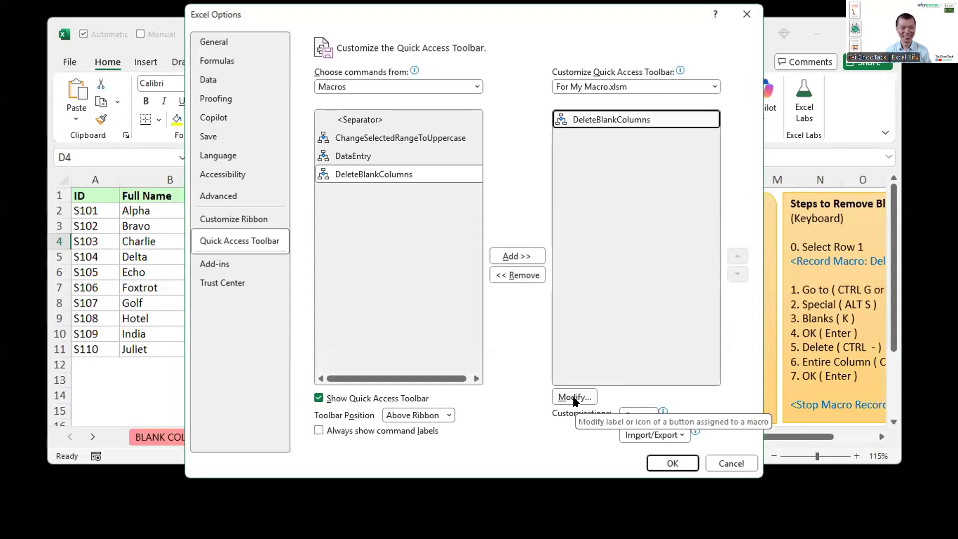
pyautogui.click(574, 398)
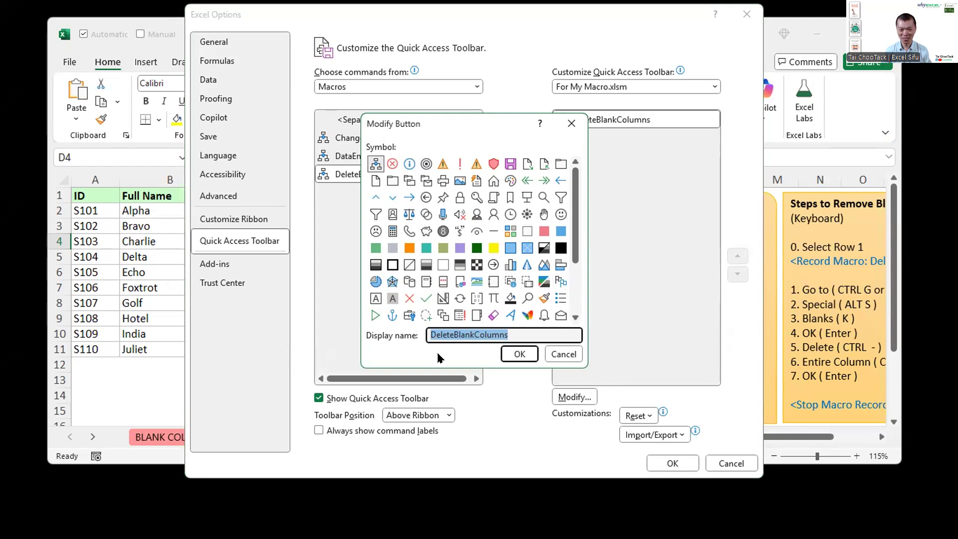
pyautogui.click(467, 216)
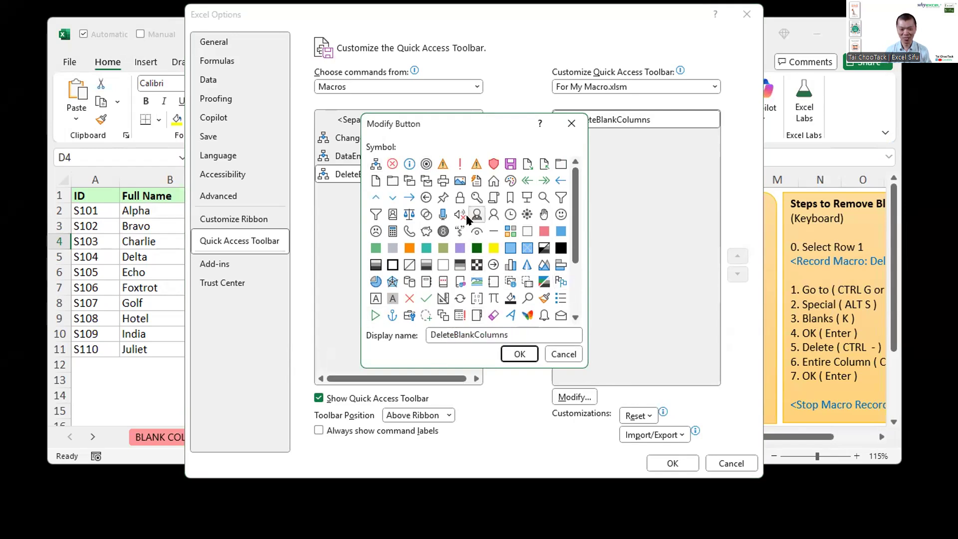
pyautogui.doubleClick(449, 335)
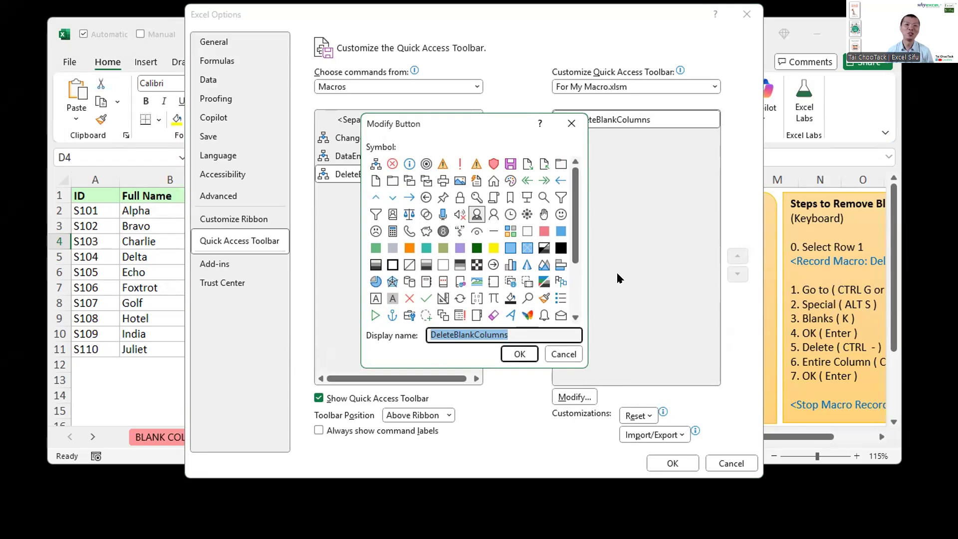
pyautogui.write('D')
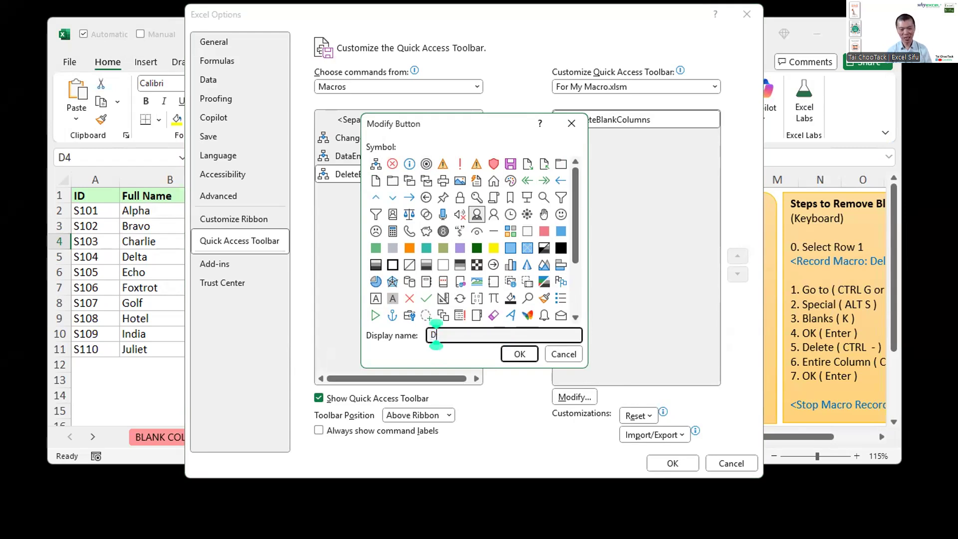
pyautogui.write('elete Blank Columns')
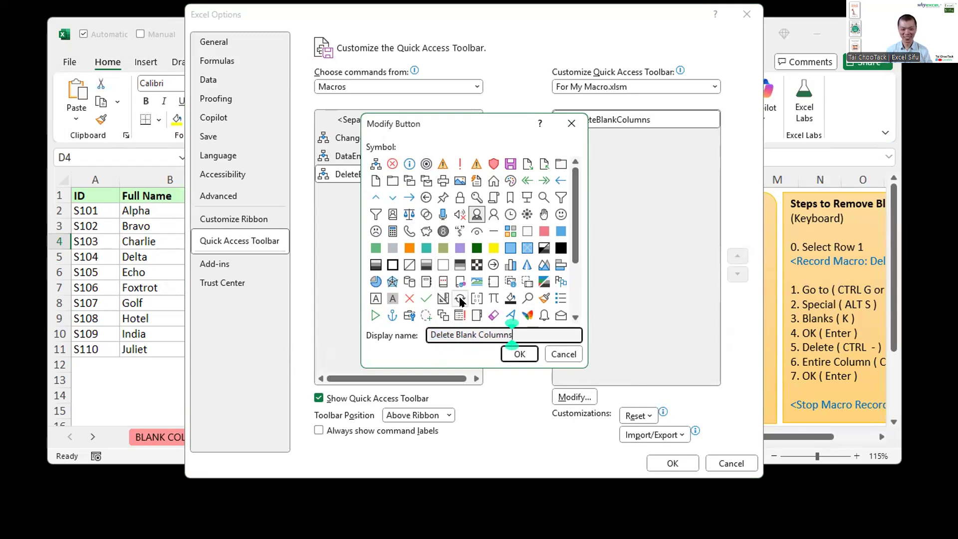
pyautogui.click(506, 356)
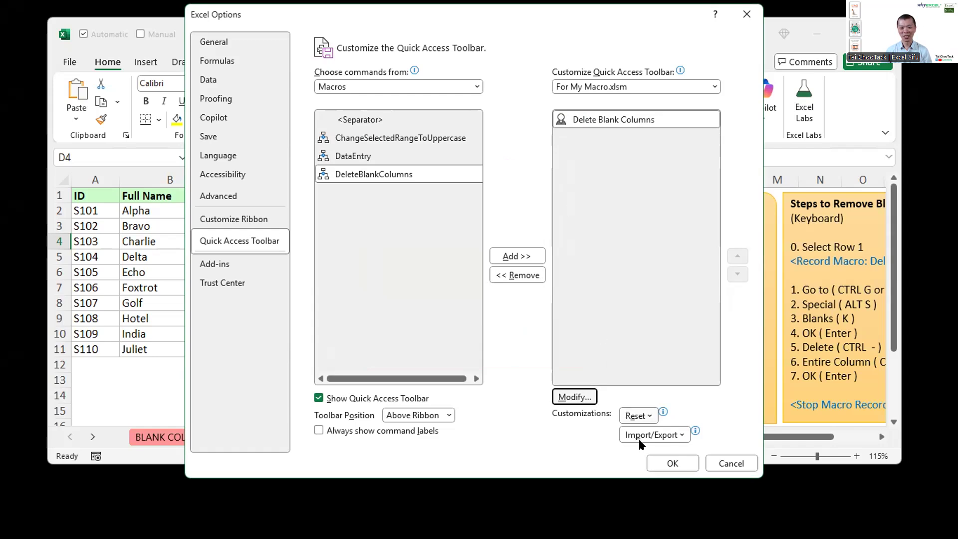
pyautogui.click(671, 463)
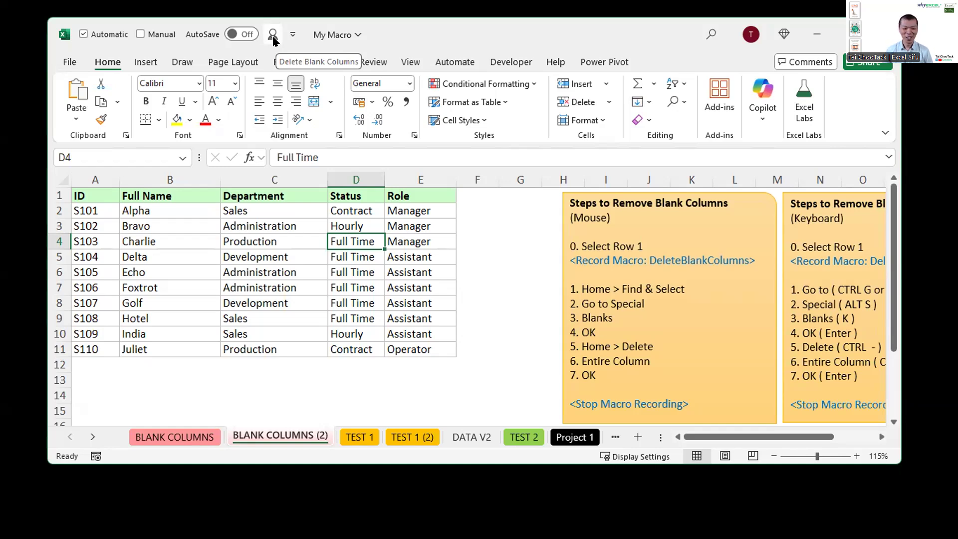
# Step: Insert a blank column before Department, and replace the BLANK COLUMNS (2) sheet with a fresh copy of BLANK COLUMNS
pyautogui.click(254, 178)
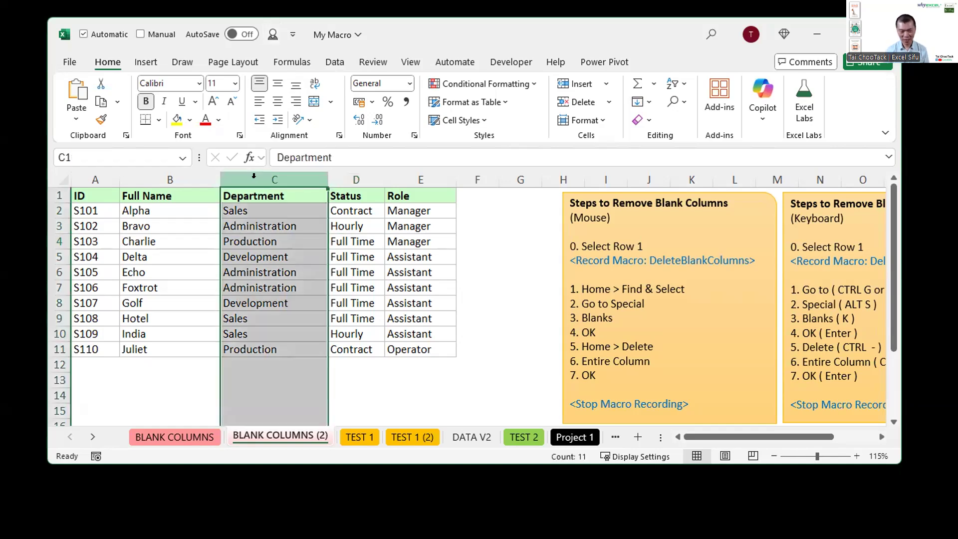
pyautogui.hotkey('ctrl', 'shift', '+')
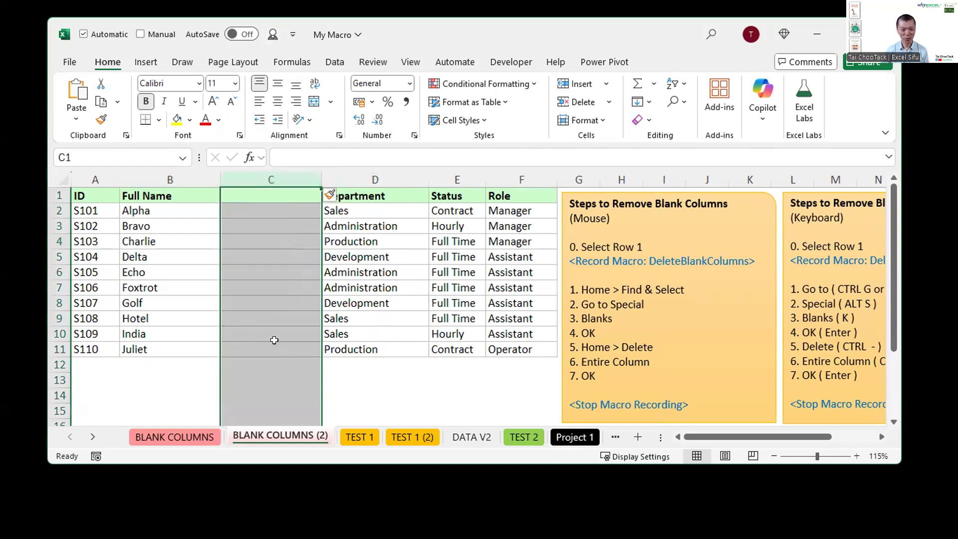
pyautogui.rightClick(266, 437)
pyautogui.press('d')
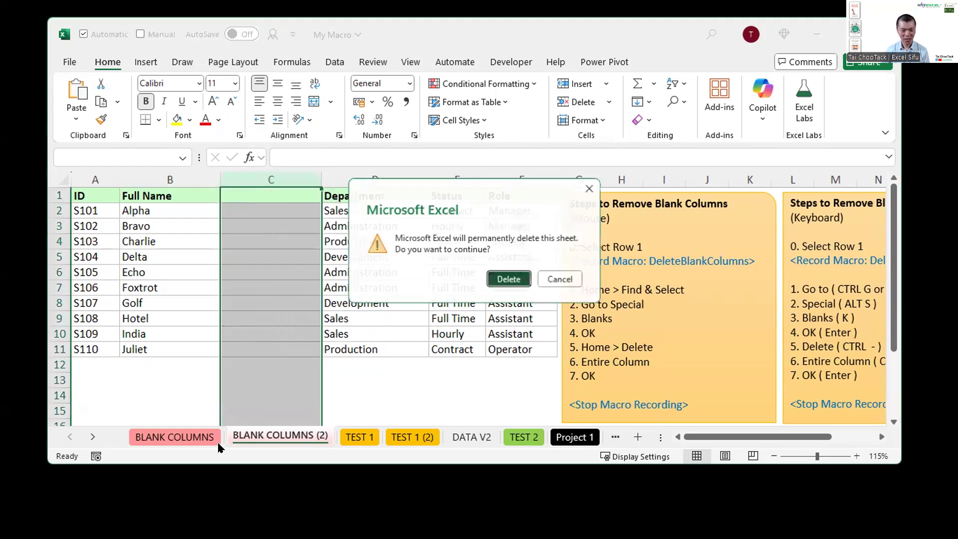
pyautogui.press('Return')
pyautogui.click(210, 434)
pyautogui.moveTo(210, 435); pyautogui.dragTo(246, 423)
# Step: Select row 1 of the copied sheet and run Delete Blank Columns from the Quick Access Toolbar
pyautogui.click(58, 195)
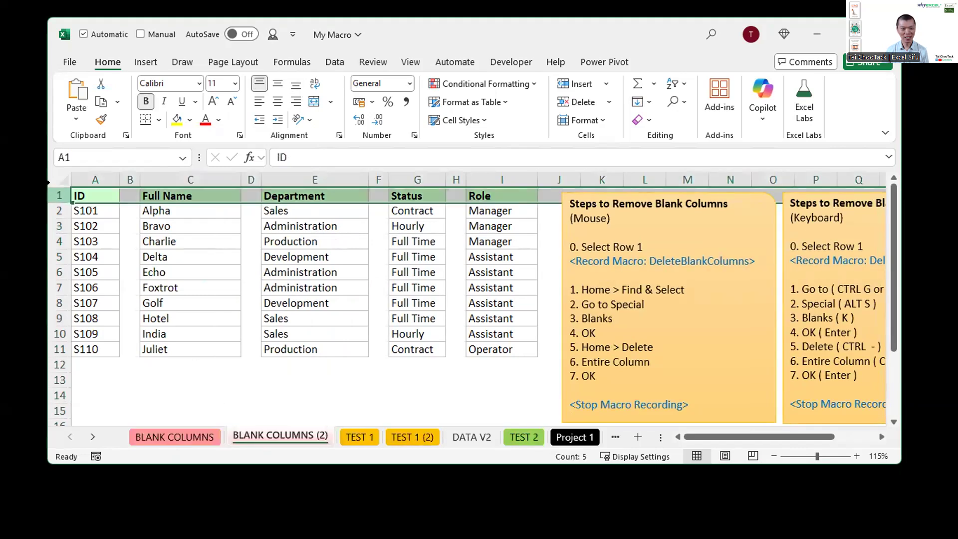
pyautogui.click(273, 35)
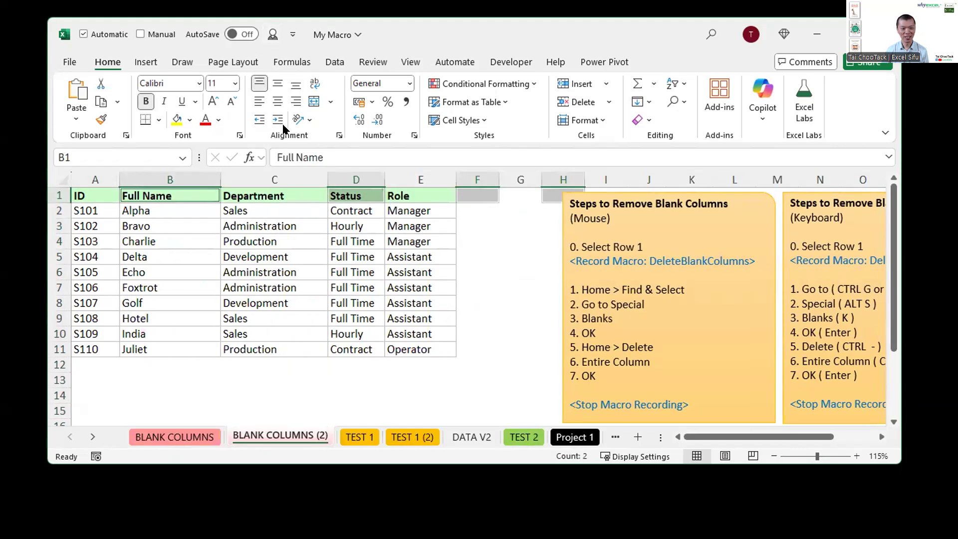
pyautogui.click(343, 320)
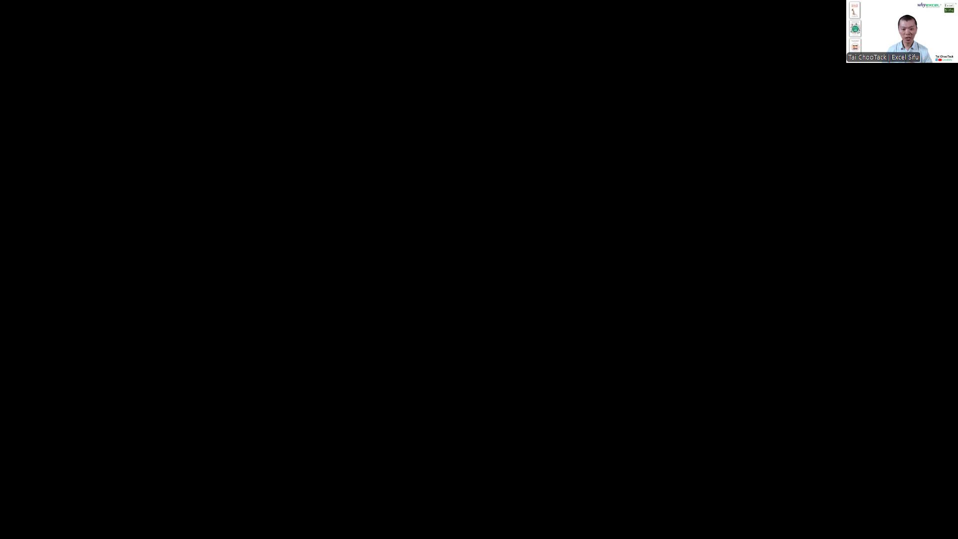
# Step: Show the Project 4 sheet and mark its AI prompt for changing text case and removing extra spaces with a blue box
pyautogui.click(83, 439)
pyautogui.keyDown('ctrl'); pyautogui.click(84, 440); pyautogui.keyUp('ctrl')
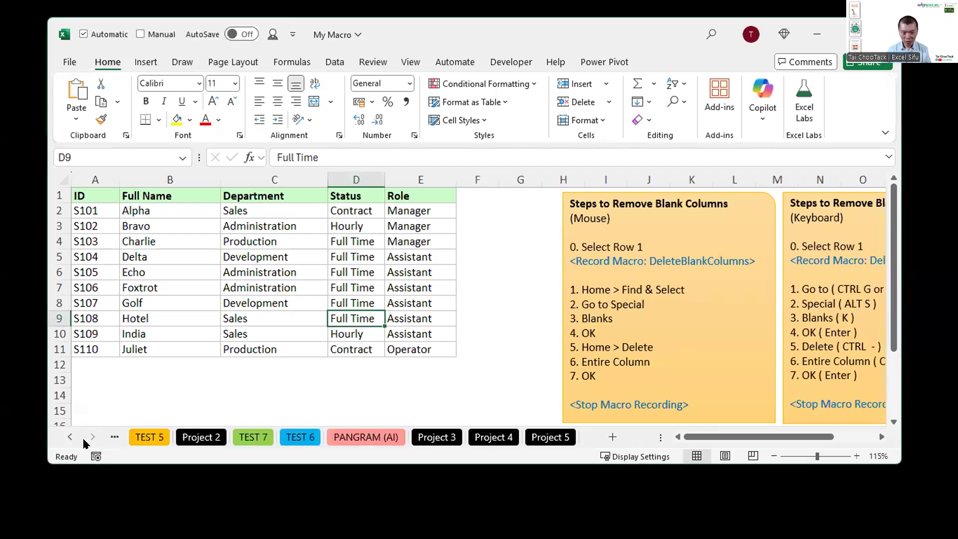
pyautogui.click(494, 437)
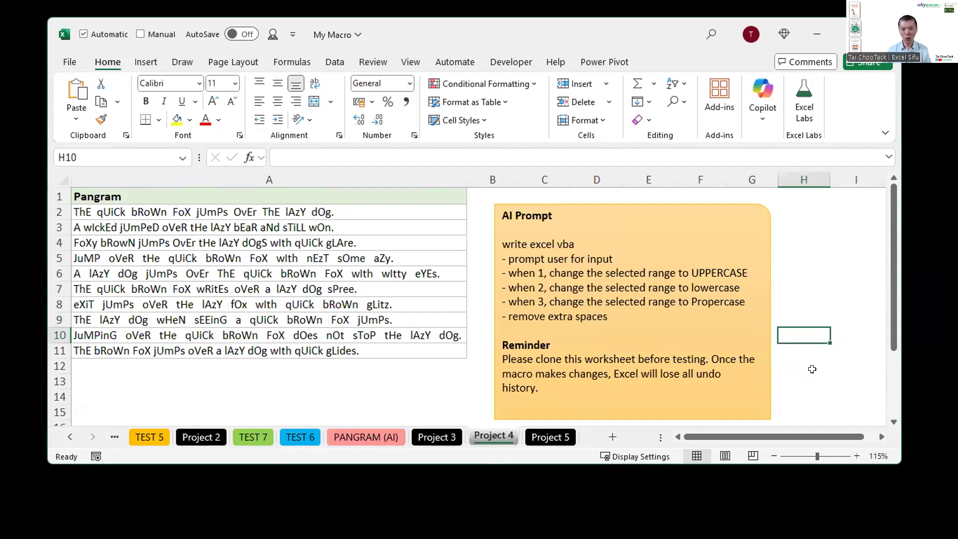
pyautogui.moveTo(774, 225); pyautogui.dragTo(487, 342)
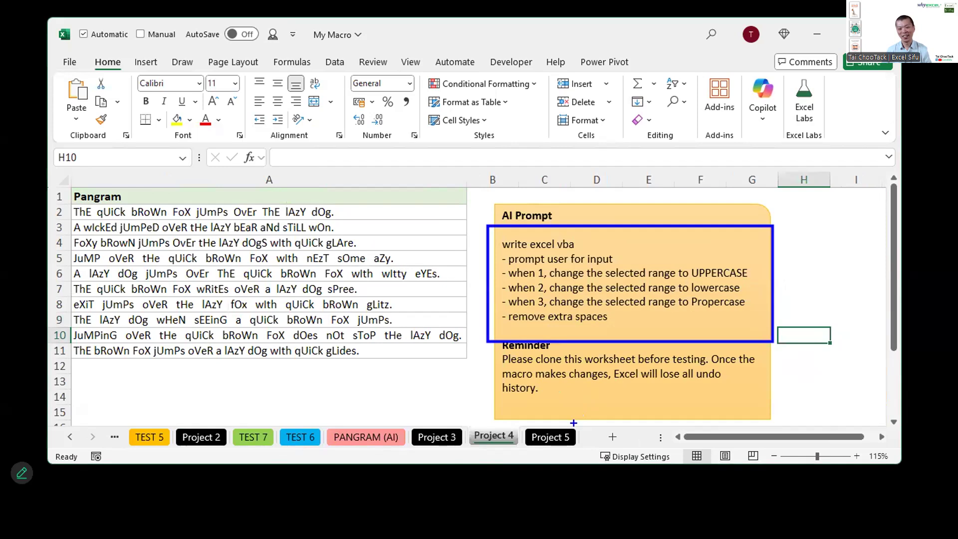
pyautogui.press('Escape')
# Step: Show the Project 5 sheet and mark its AI prompt for encoding or decoding text with a blue box
pyautogui.click(550, 437)
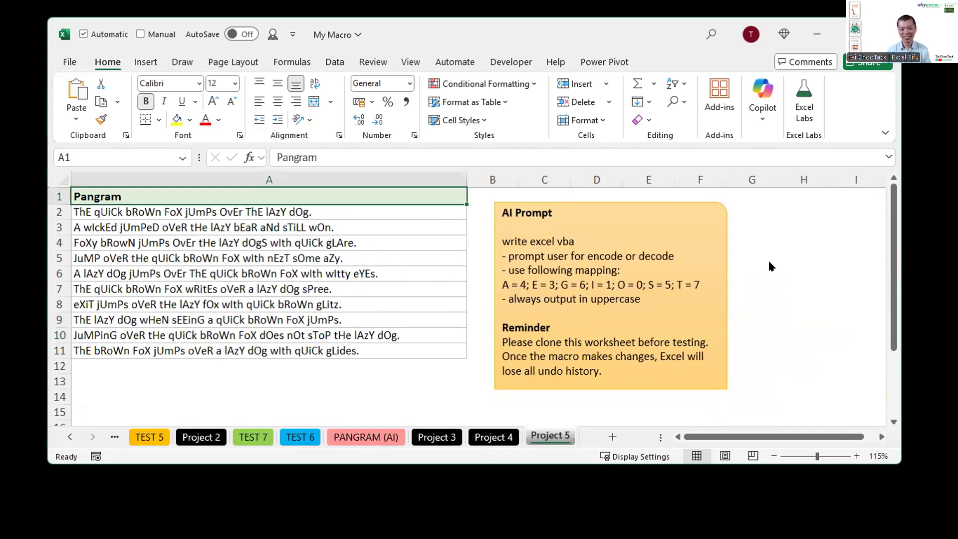
pyautogui.moveTo(741, 222); pyautogui.dragTo(486, 319)
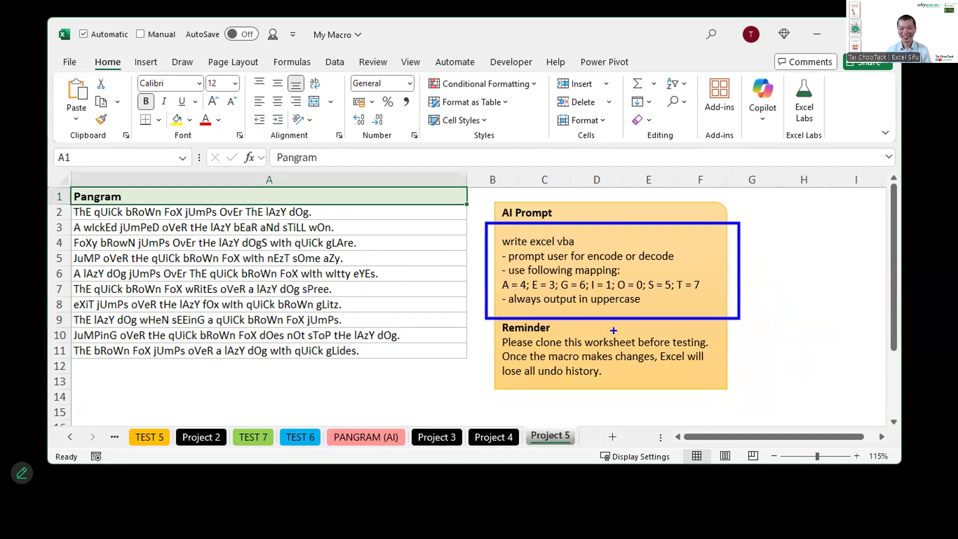
pyautogui.press('Escape')
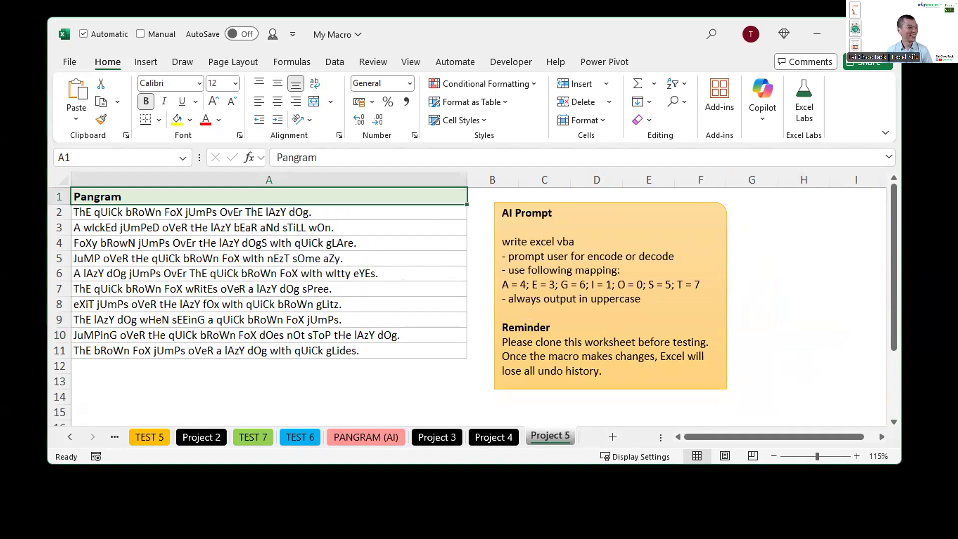
pyautogui.hotkey('alt', 'Tab')
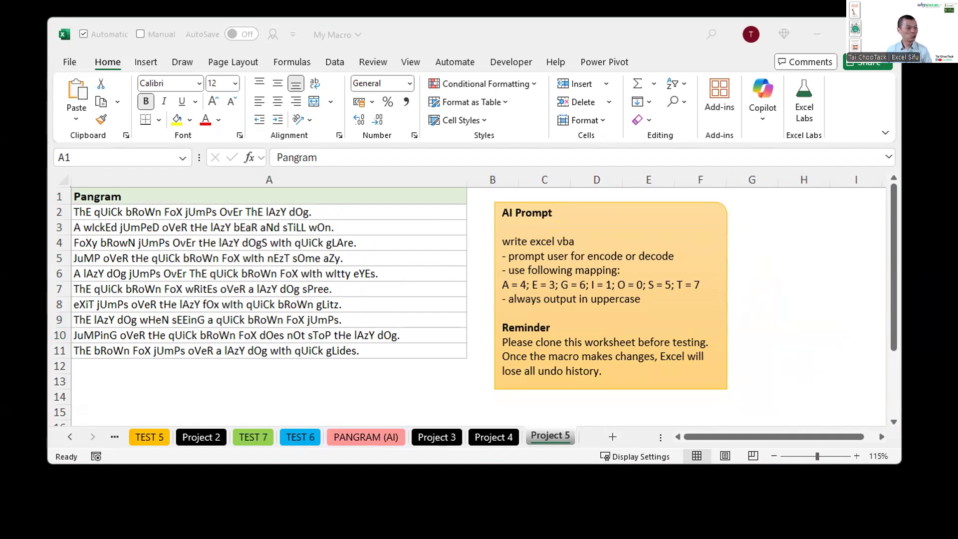
pyautogui.click(400, 256)
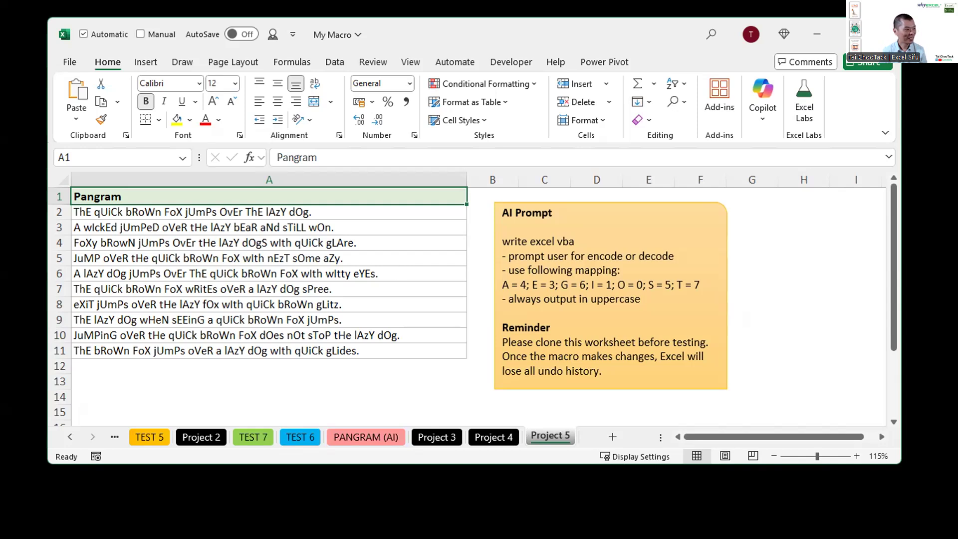
pyautogui.hotkey('alt', 'Tab')
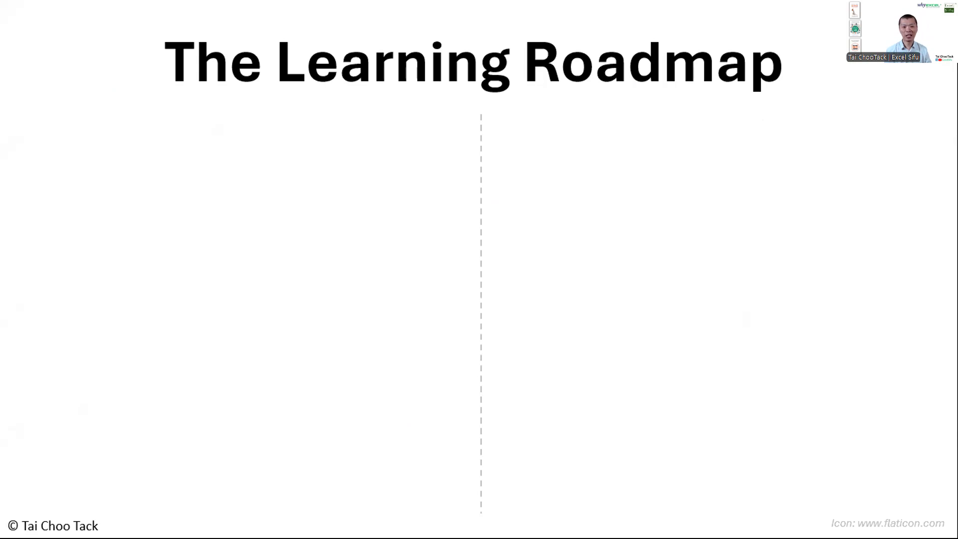
pyautogui.press('Right')
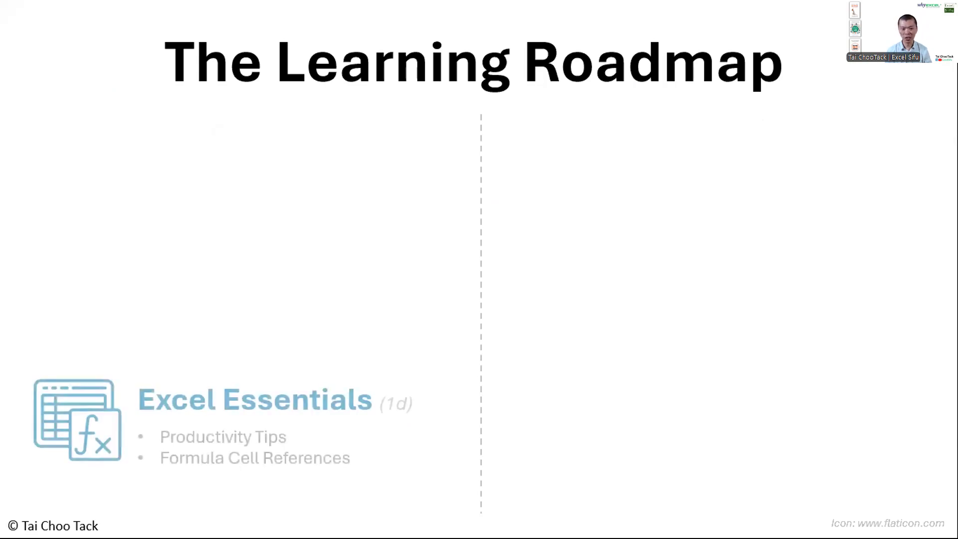